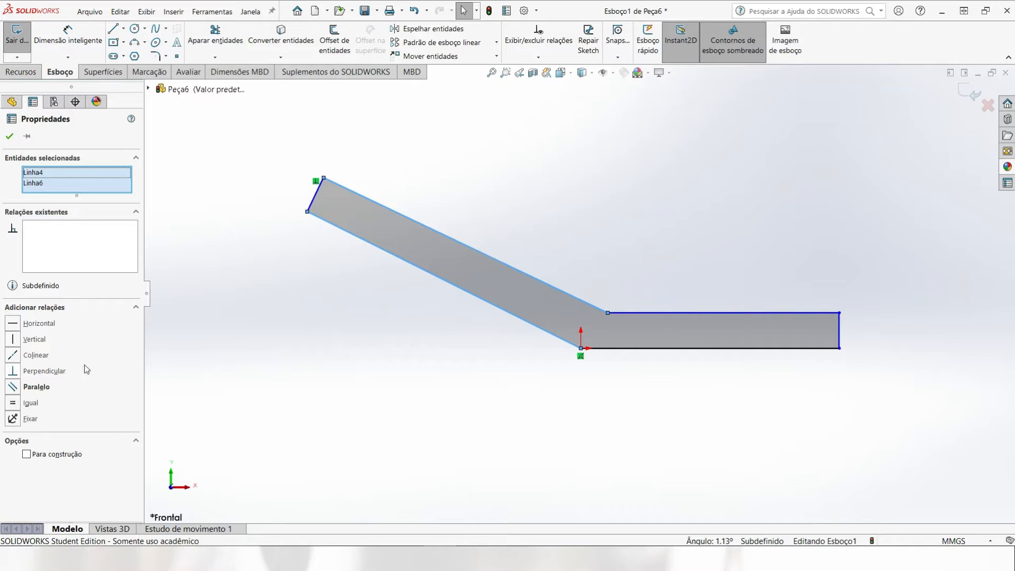
Step: Make the two long inclined lines parallel and dimension the lower horizontal line at 74 mm
{"action": "left_click", "coordinate": [21, 390]}
{"action": "left_click", "coordinate": [382, 388]}
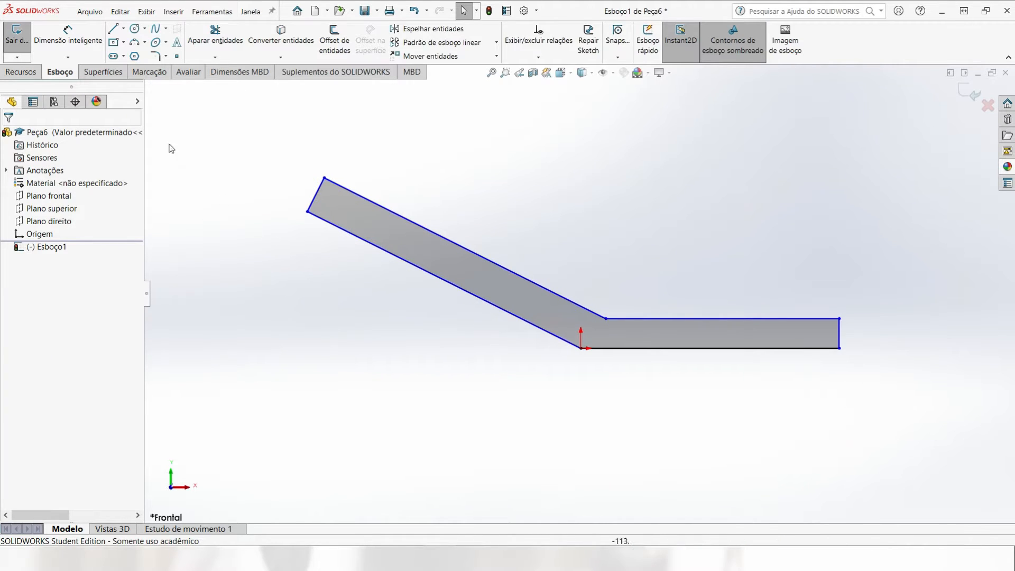
{"action": "left_click", "coordinate": [63, 45]}
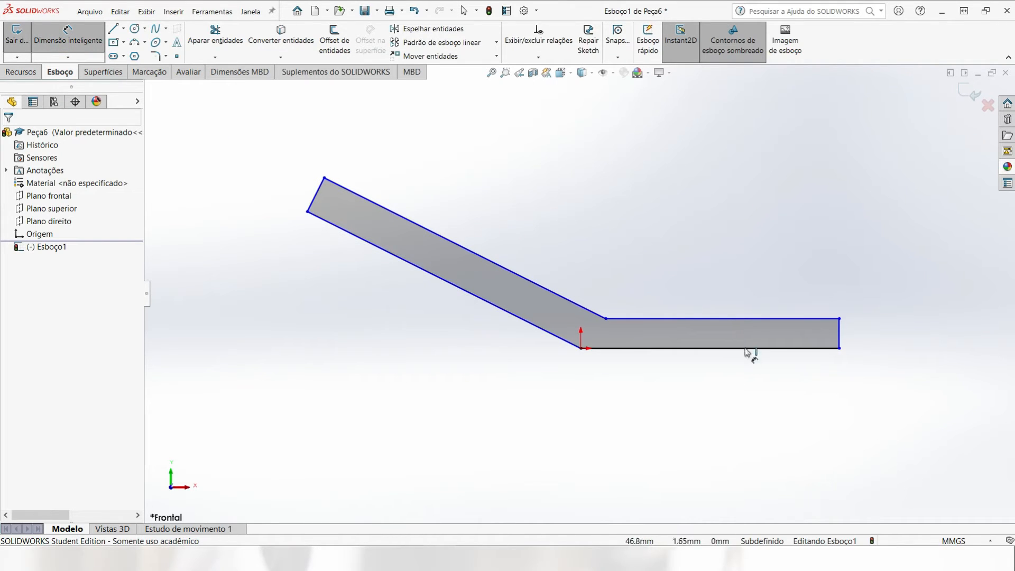
{"action": "left_click", "coordinate": [693, 349]}
{"action": "left_click", "coordinate": [695, 391]}
{"action": "type", "text": "74"}
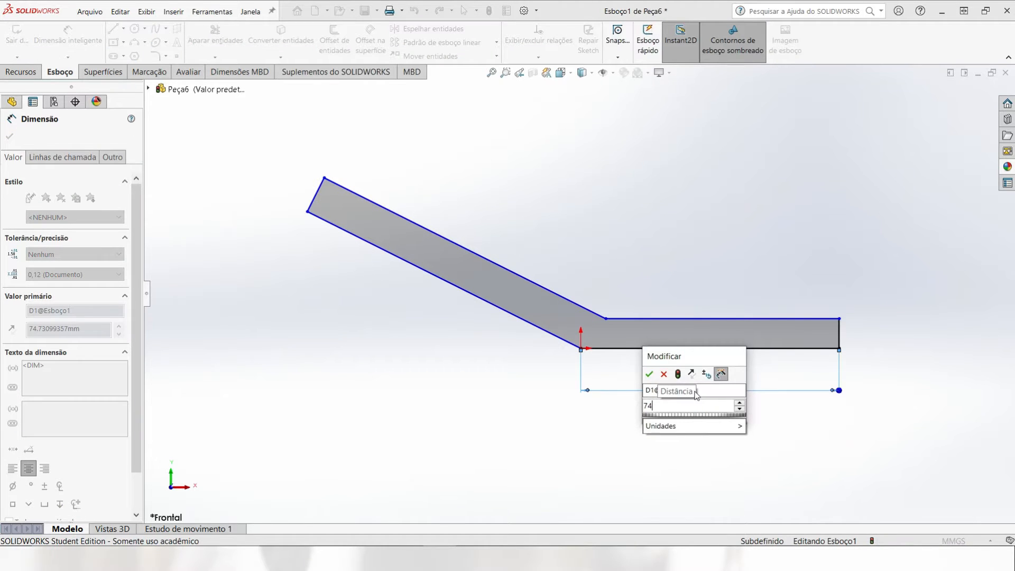
{"action": "key", "text": "Return"}
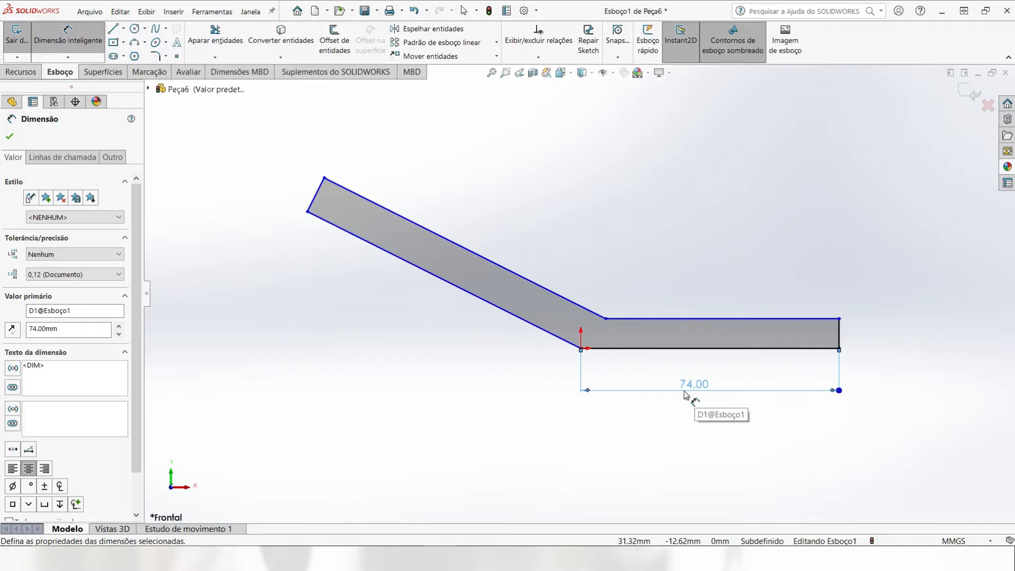
Step: Dimension the angle between the lower inclined line and the extension of the bottom horizontal line as 49°
{"action": "left_click", "coordinate": [601, 350]}
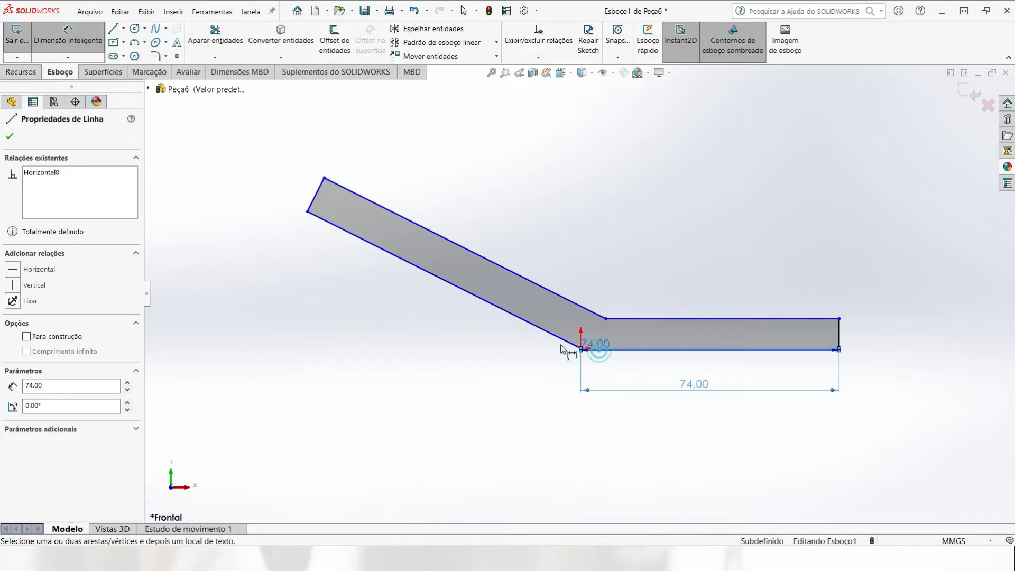
{"action": "left_click", "coordinate": [517, 317]}
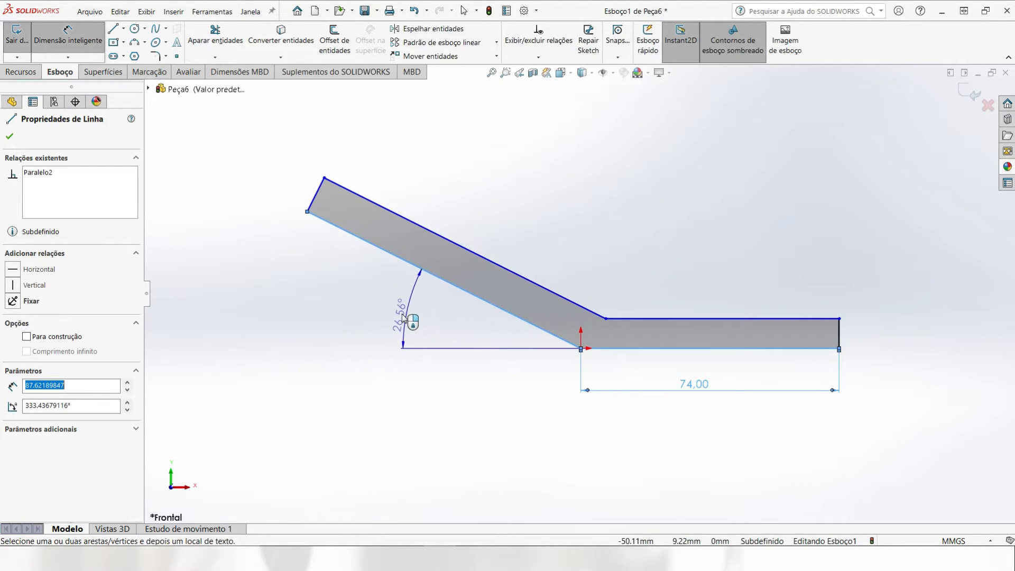
{"action": "left_click", "coordinate": [396, 312]}
{"action": "type", "text": "49"}
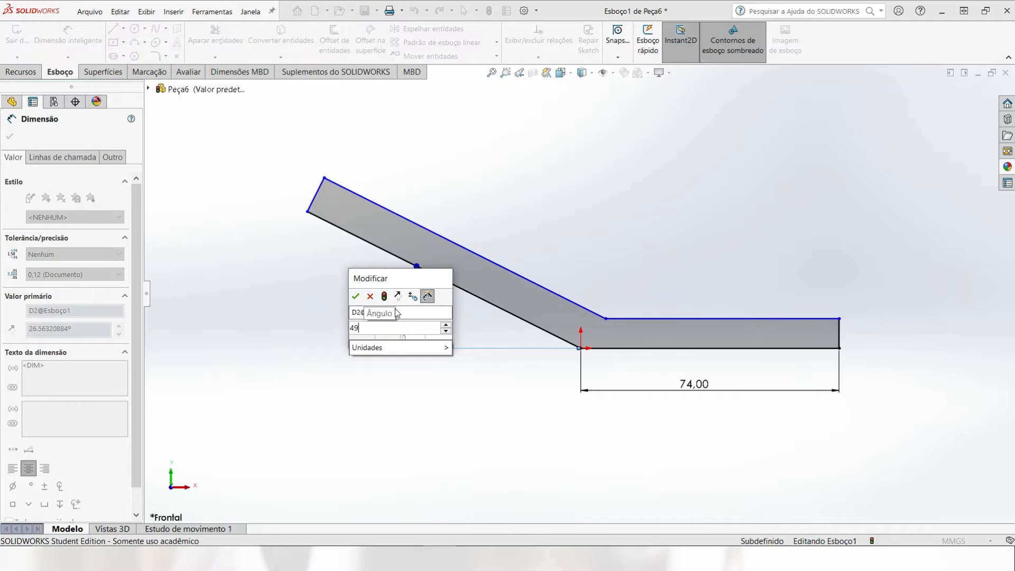
{"action": "key", "text": "Return"}
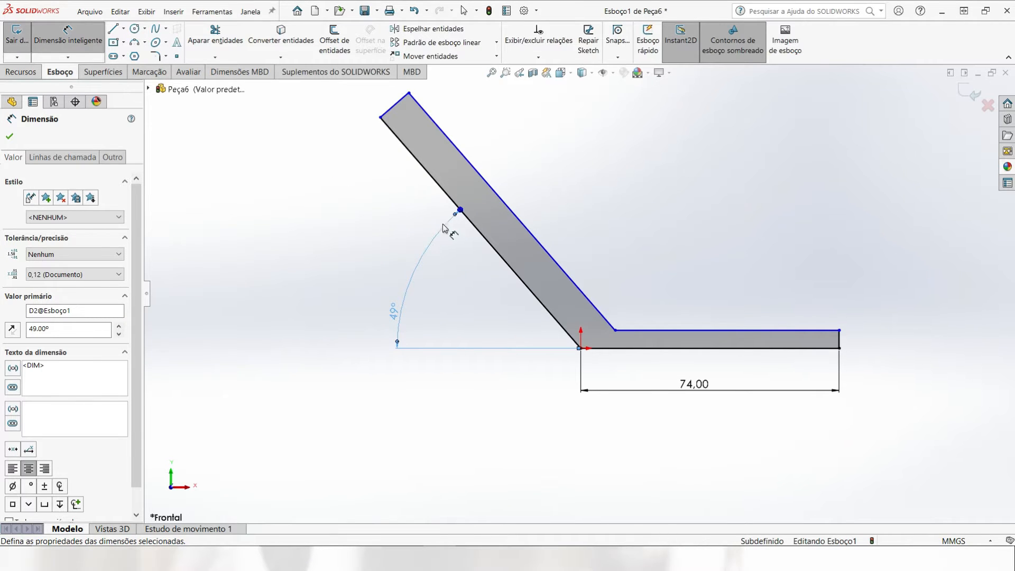
Step: Dimension the horizontal distance from the inclined arm's outer end point to the vertical end line as 162 mm
{"action": "scroll", "coordinate": [530, 173], "scroll_direction": "down", "scroll_amount": 2}
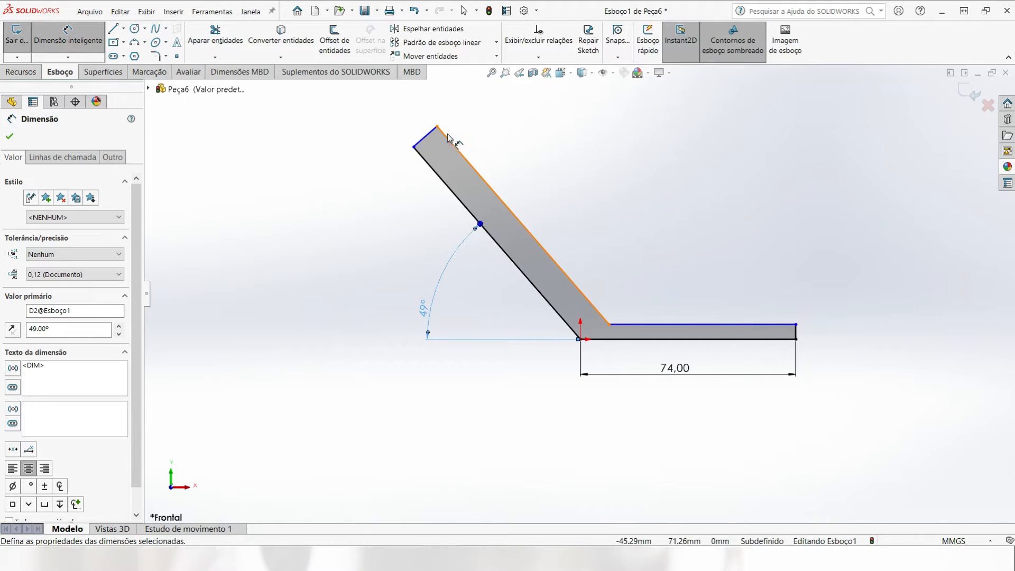
{"action": "left_click", "coordinate": [414, 147]}
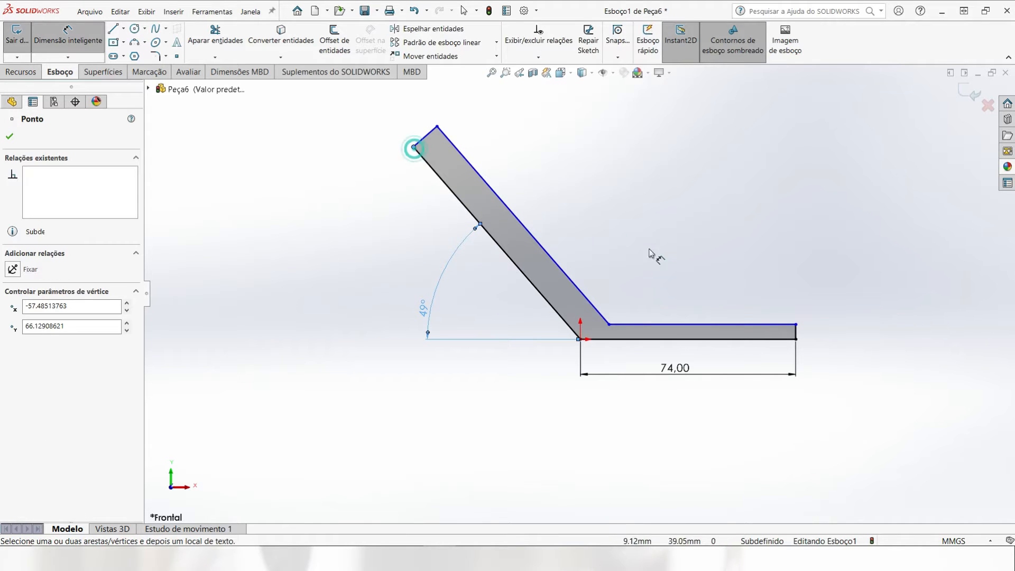
{"action": "left_click", "coordinate": [796, 333]}
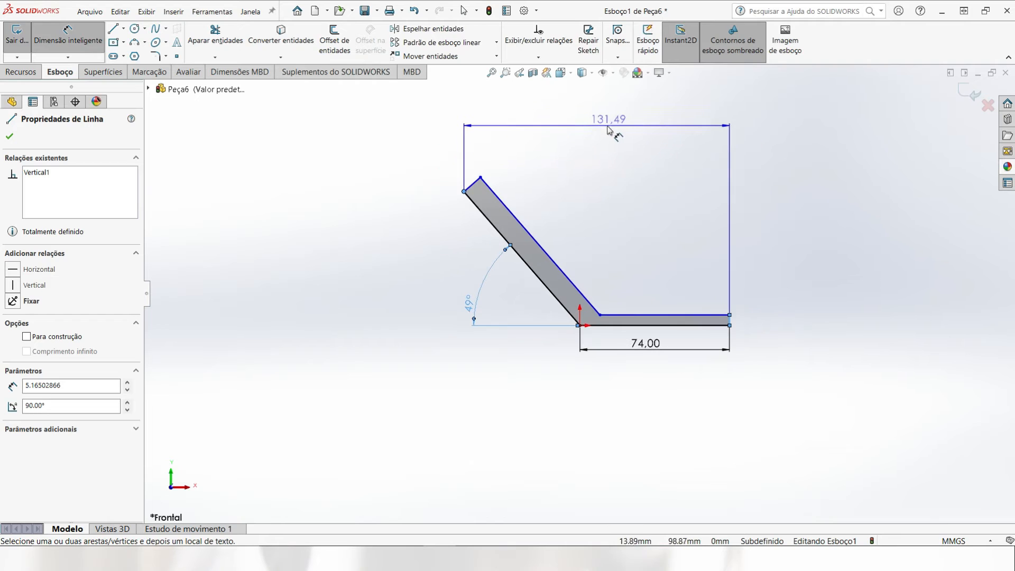
{"action": "left_click", "coordinate": [601, 132]}
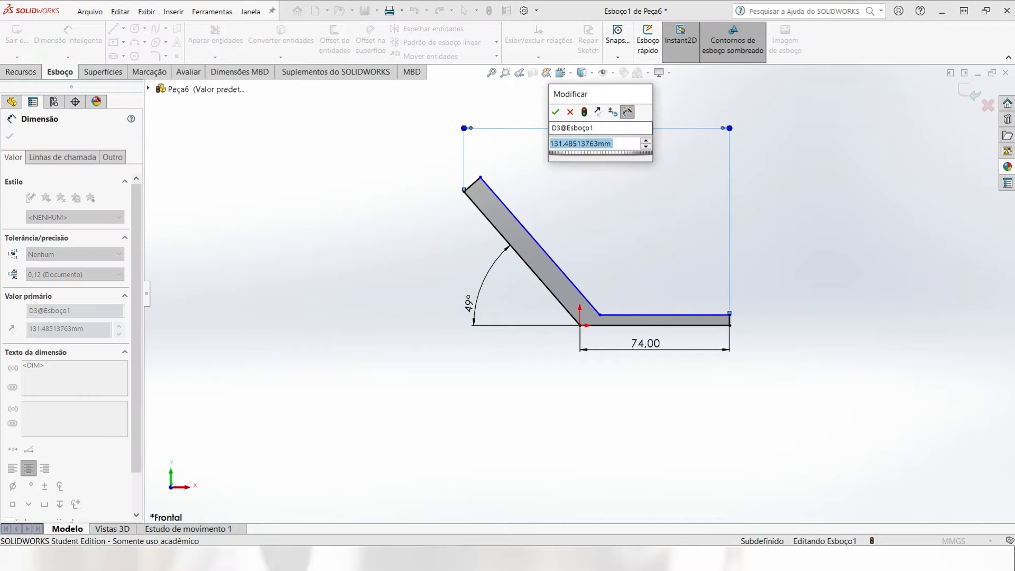
{"action": "type", "text": "162"}
{"action": "key", "text": "Return"}
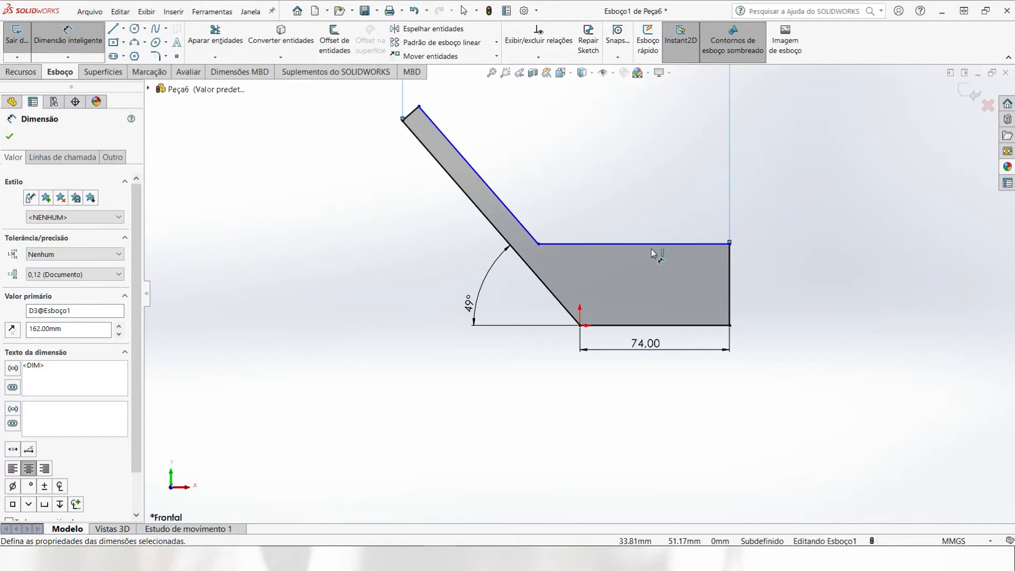
Step: Dimension the distance between the upper and lower horizontal lines as 8 mm
{"action": "scroll", "coordinate": [650, 256], "scroll_direction": "up", "scroll_amount": 2}
{"action": "scroll", "coordinate": [619, 197], "scroll_direction": "down", "scroll_amount": 2}
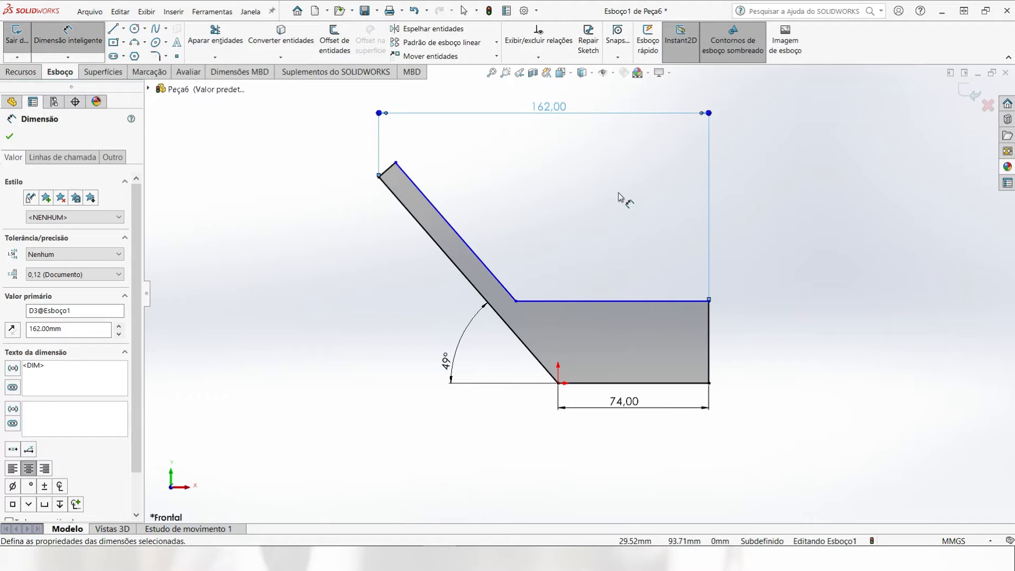
{"action": "left_click", "coordinate": [693, 301]}
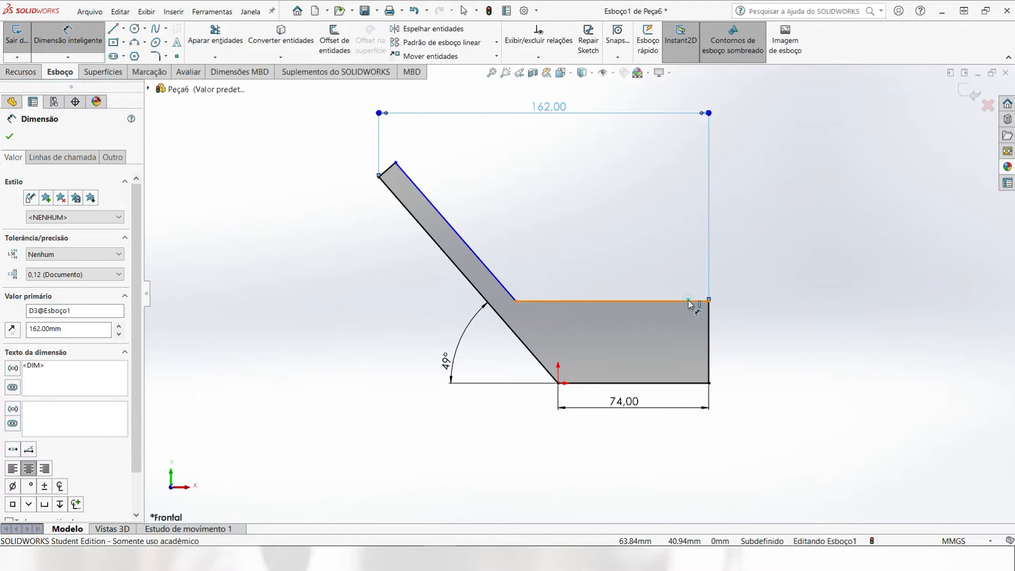
{"action": "left_click", "coordinate": [695, 382]}
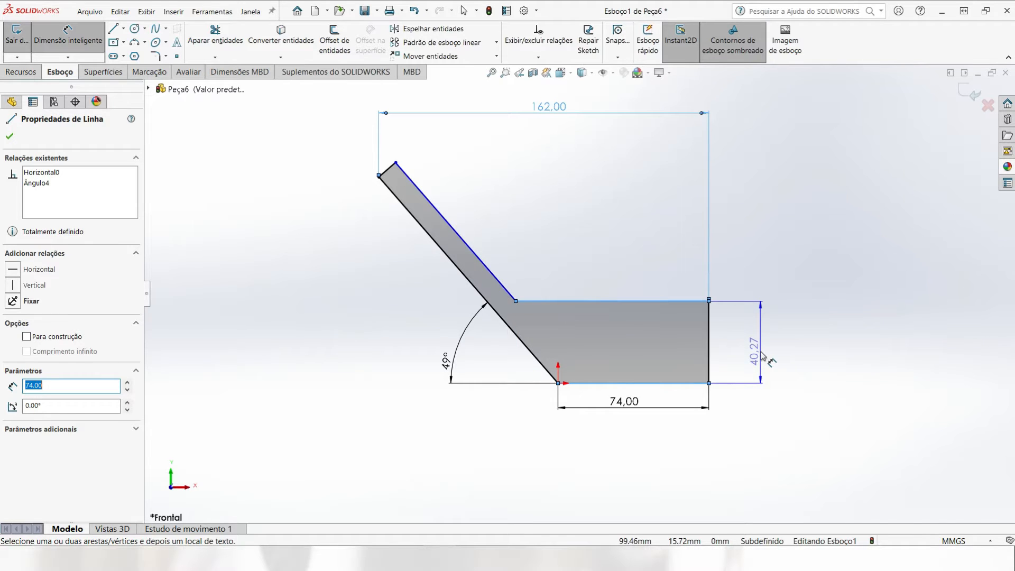
{"action": "left_click", "coordinate": [761, 357]}
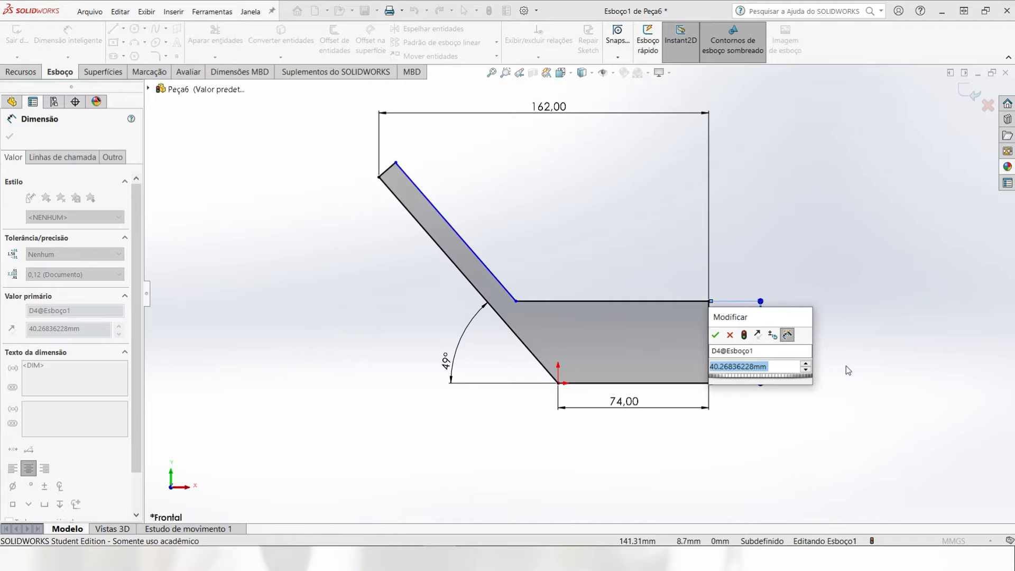
{"action": "type", "text": "8"}
{"action": "key", "text": "Return"}
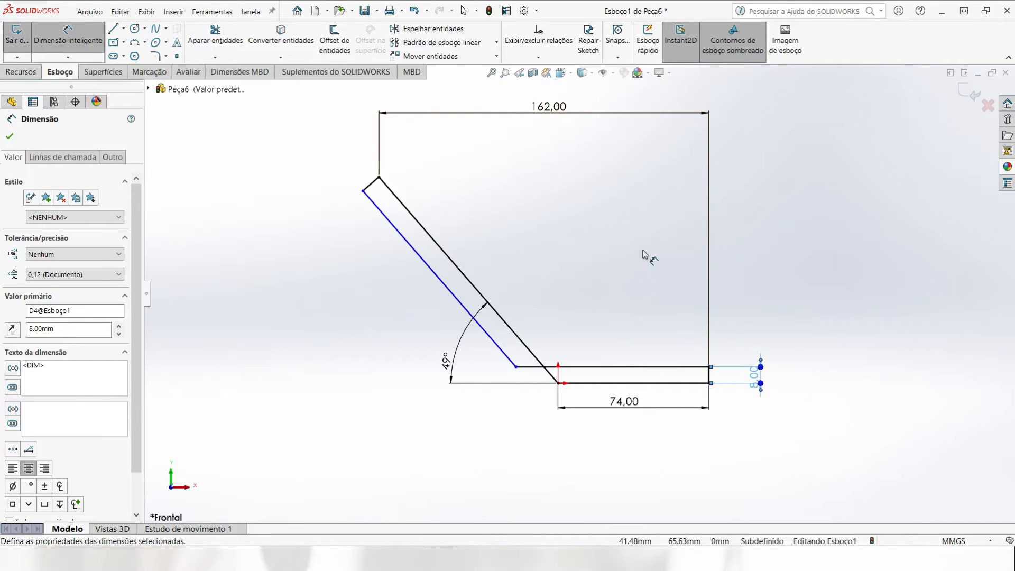
Step: Delete the 162 mm overall width dimension and move the flipped long inclined line back to the arm's upper side
{"action": "key", "text": "Escape"}
{"action": "right_click", "coordinate": [556, 110]}
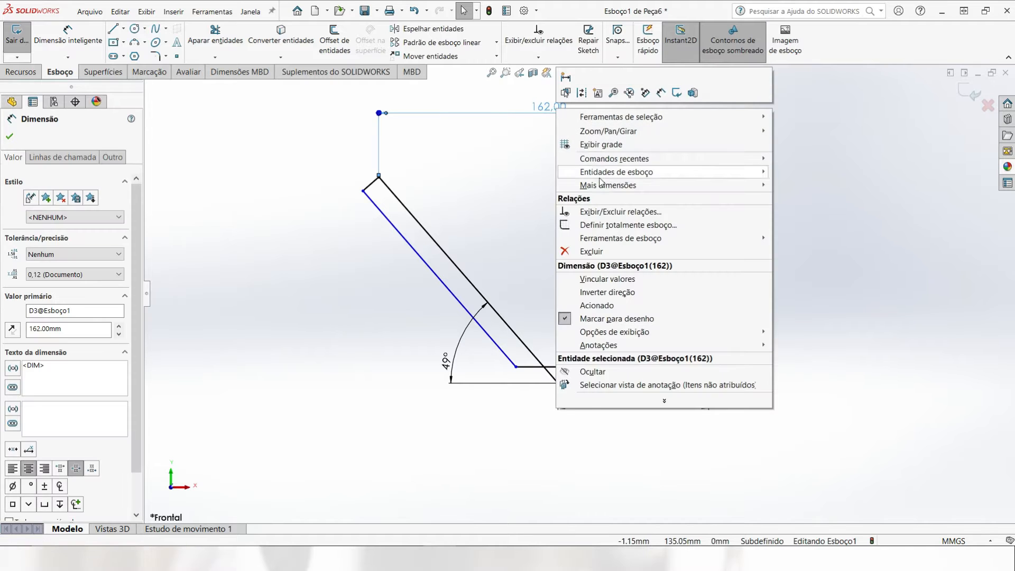
{"action": "left_click", "coordinate": [588, 251]}
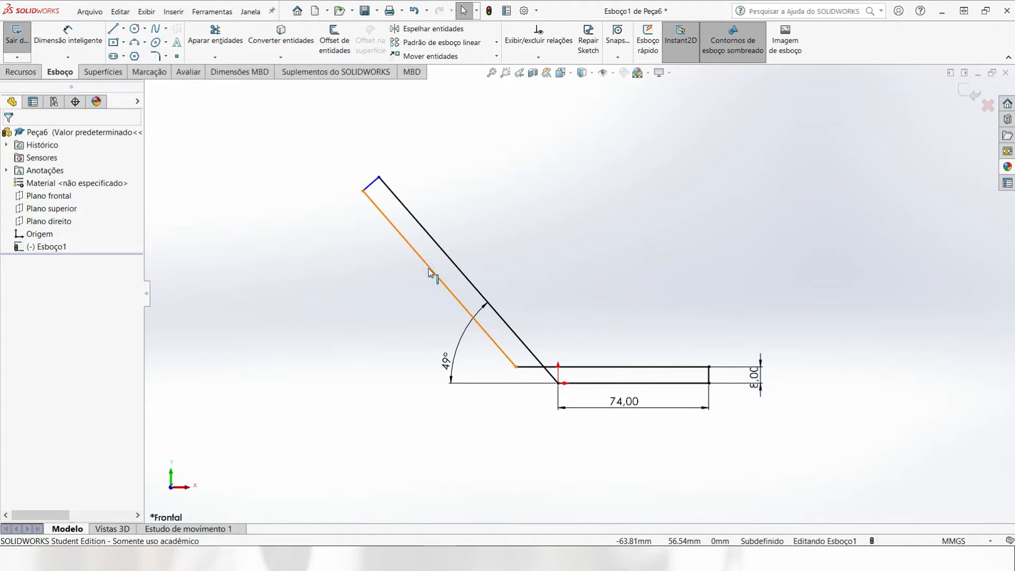
{"action": "left_click_drag", "start_coordinate": [427, 266], "coordinate": [486, 268]}
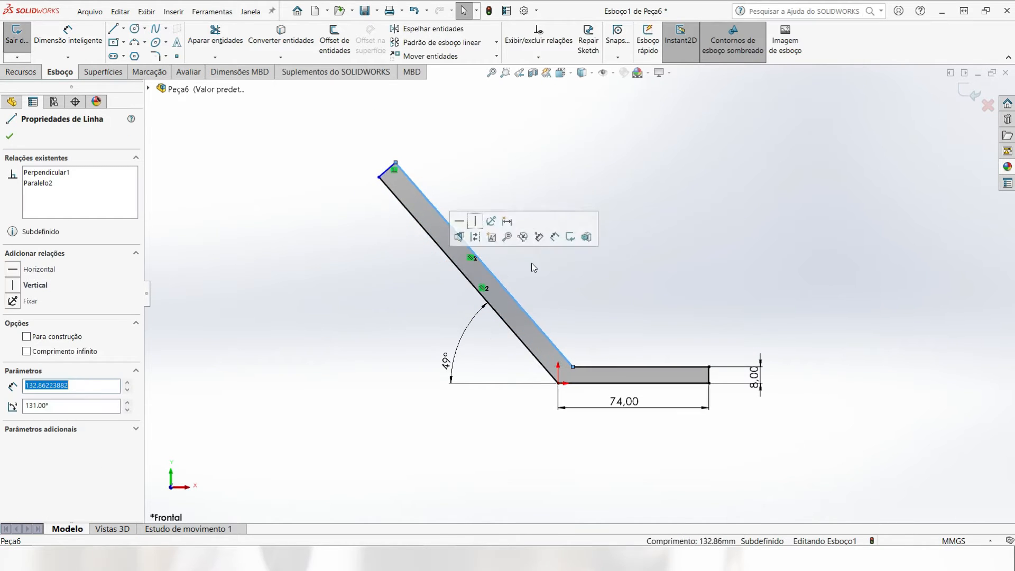
{"action": "left_click", "coordinate": [621, 297]}
Step: Dimension the vertical distance from the arm's lower end corner to the bottom horizontal line as 78 mm
{"action": "left_click", "coordinate": [68, 29]}
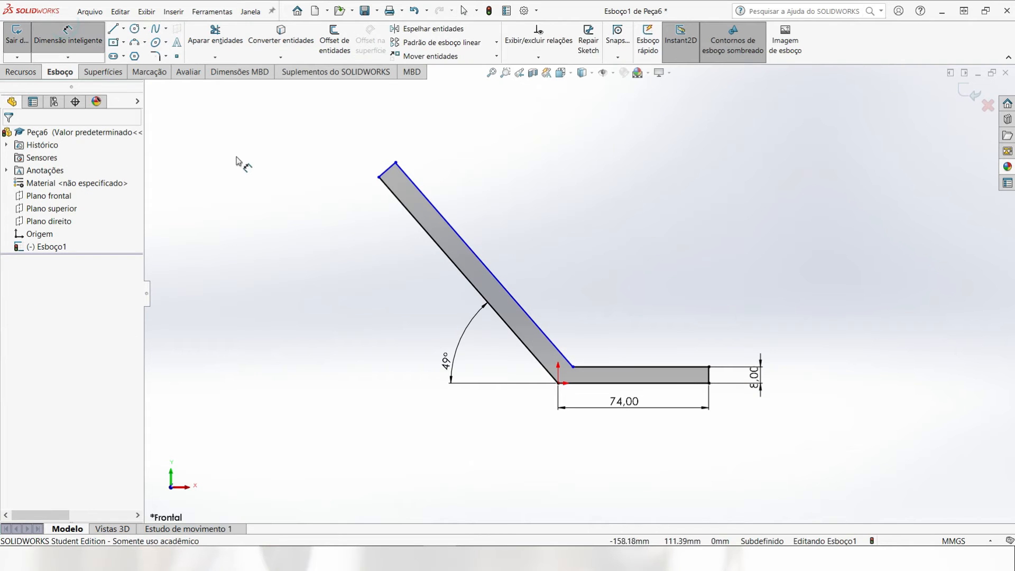
{"action": "left_click", "coordinate": [378, 177]}
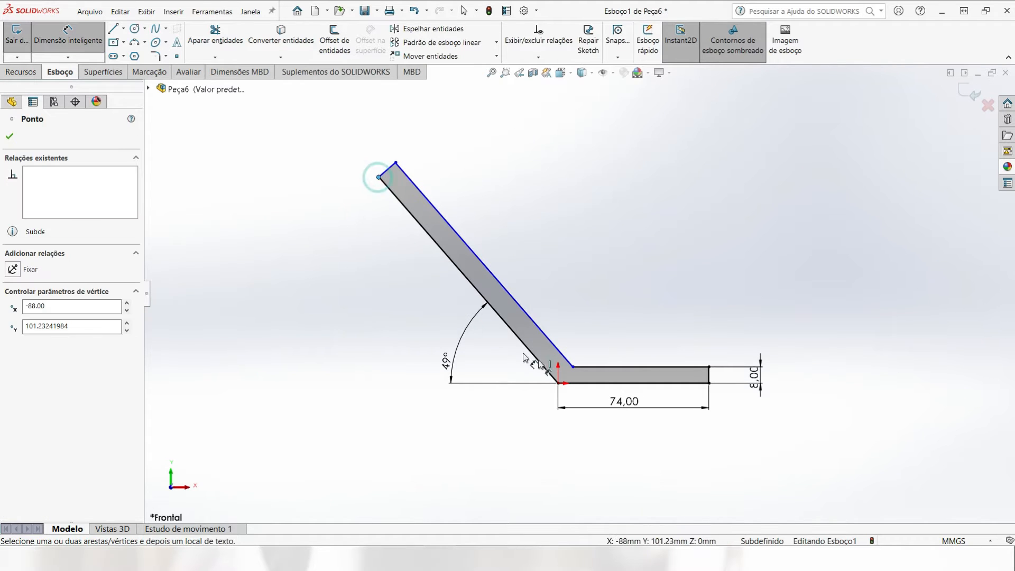
{"action": "left_click", "coordinate": [584, 383]}
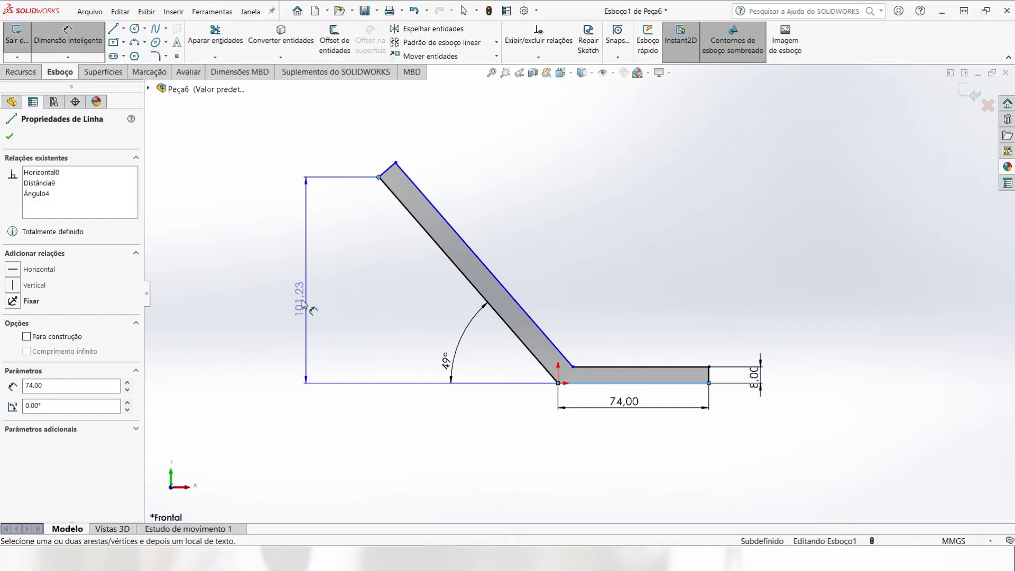
{"action": "left_click", "coordinate": [301, 299]}
{"action": "type", "text": "78"}
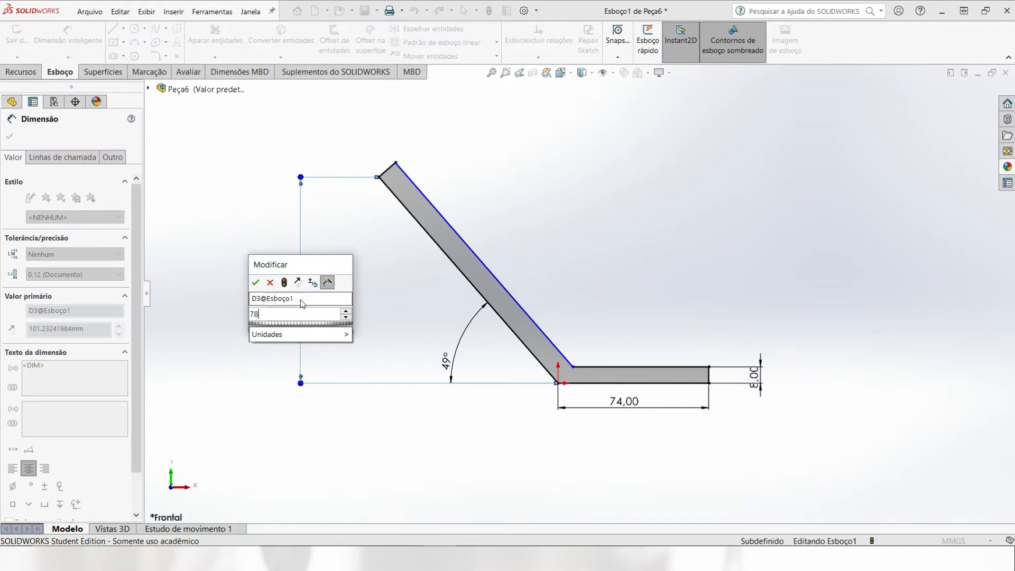
{"action": "key", "text": "Return"}
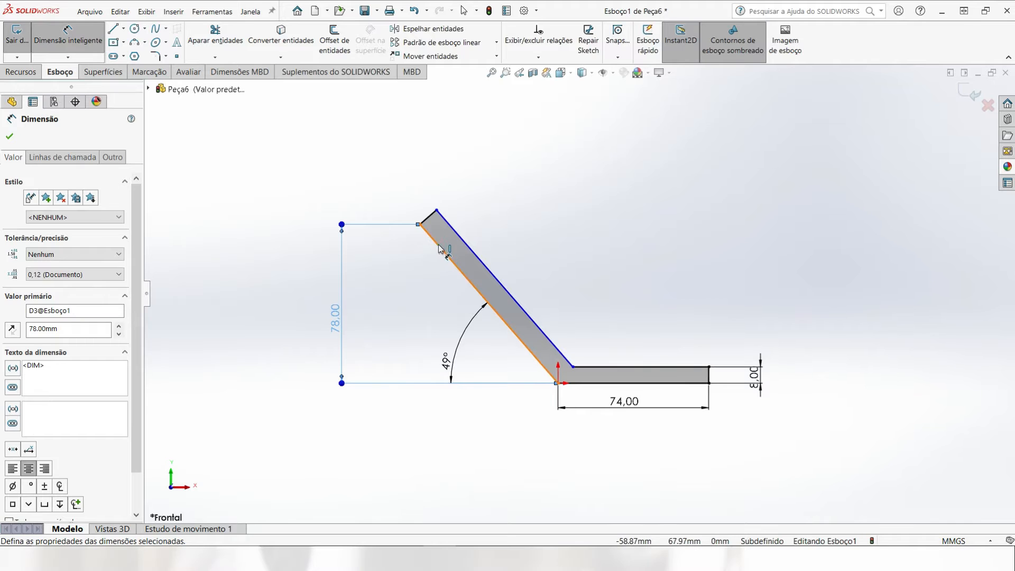
Step: Dimension the thickness of the inclined arm between its two long lines as 8 mm
{"action": "left_click", "coordinate": [455, 230]}
{"action": "left_click", "coordinate": [428, 217]}
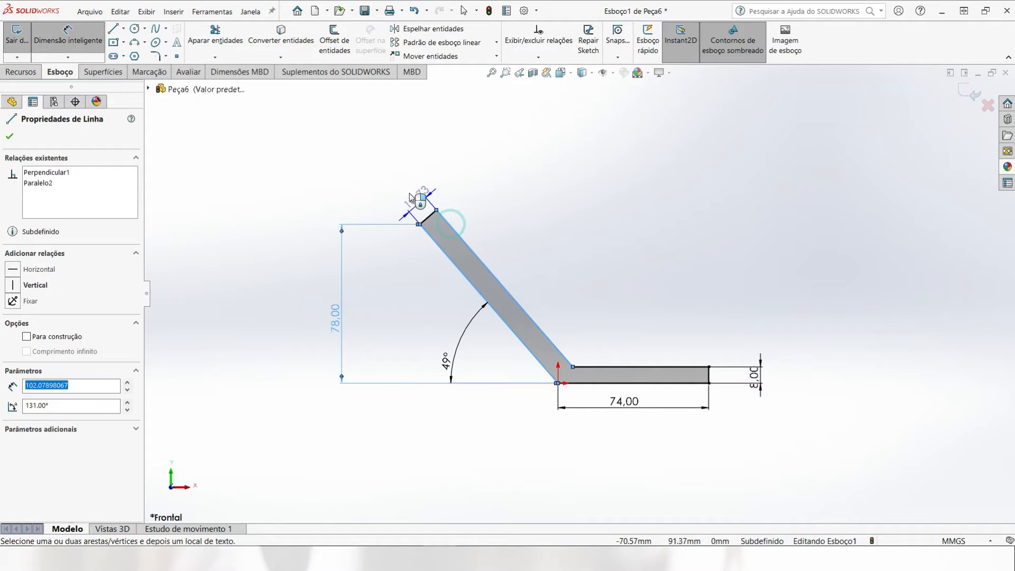
{"action": "left_click", "coordinate": [394, 187]}
{"action": "type", "text": "8"}
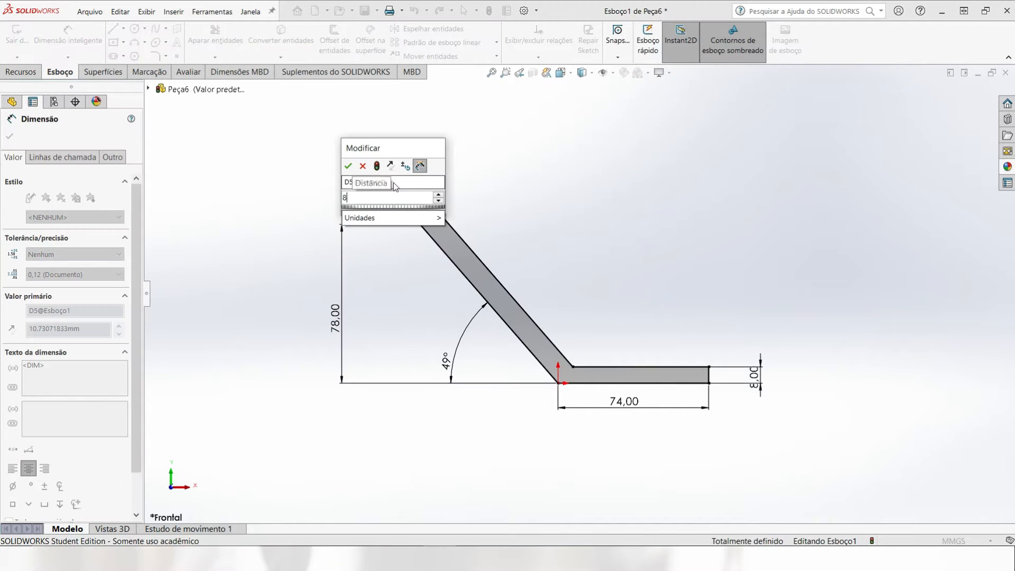
{"action": "key", "text": "Return"}
{"action": "key", "text": "Escape"}
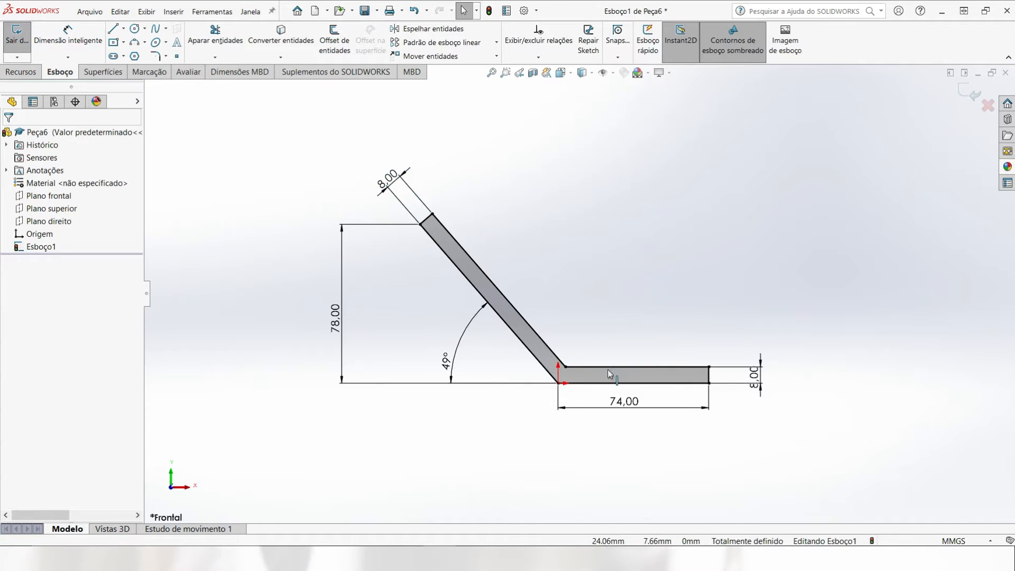
Step: Add an 8 mm sketch fillet to the inner corner of the bend
{"action": "scroll", "coordinate": [608, 368], "scroll_direction": "down", "scroll_amount": 5}
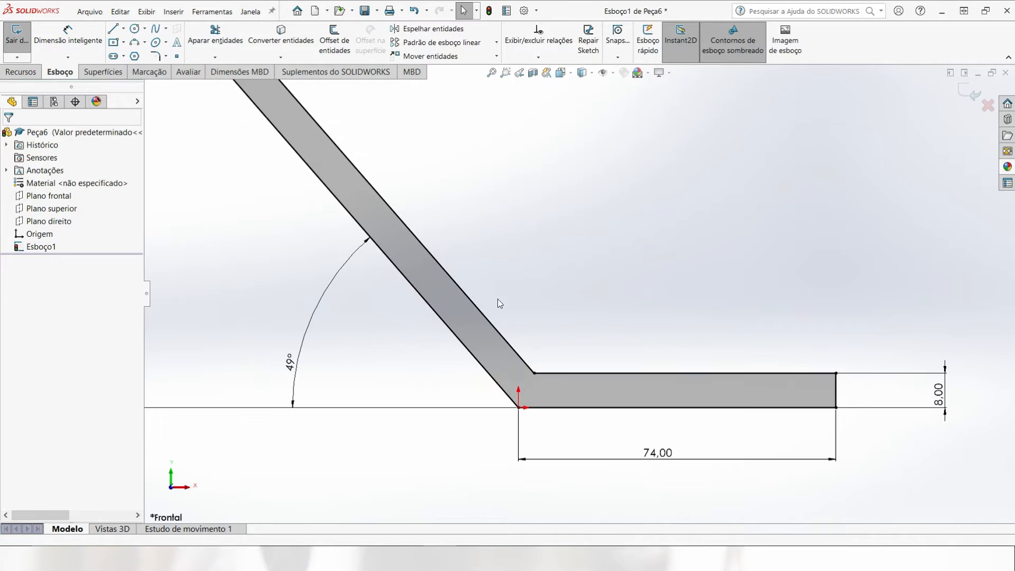
{"action": "left_click", "coordinate": [68, 37]}
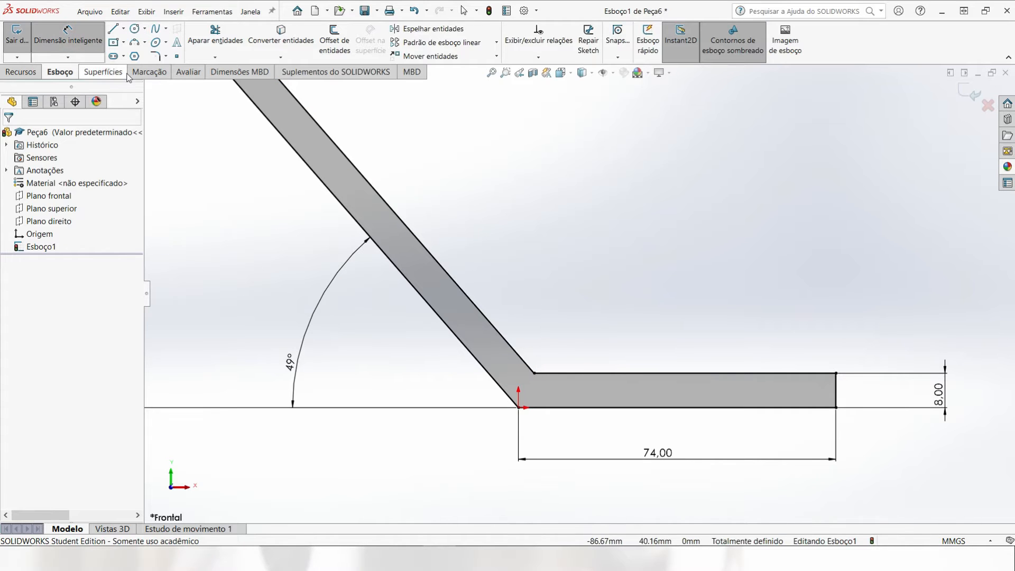
{"action": "left_click", "coordinate": [156, 55]}
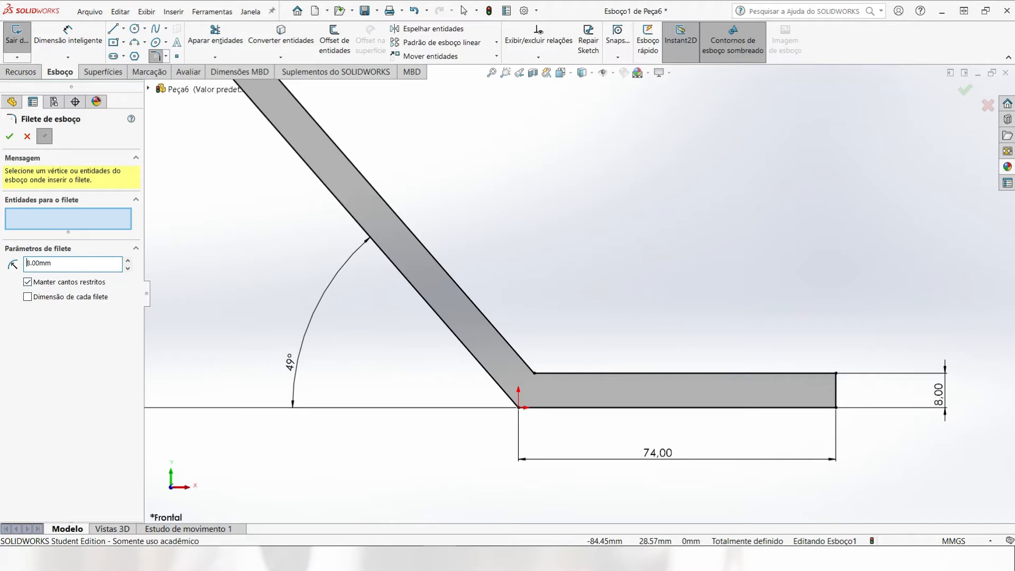
{"action": "left_click", "coordinate": [535, 374]}
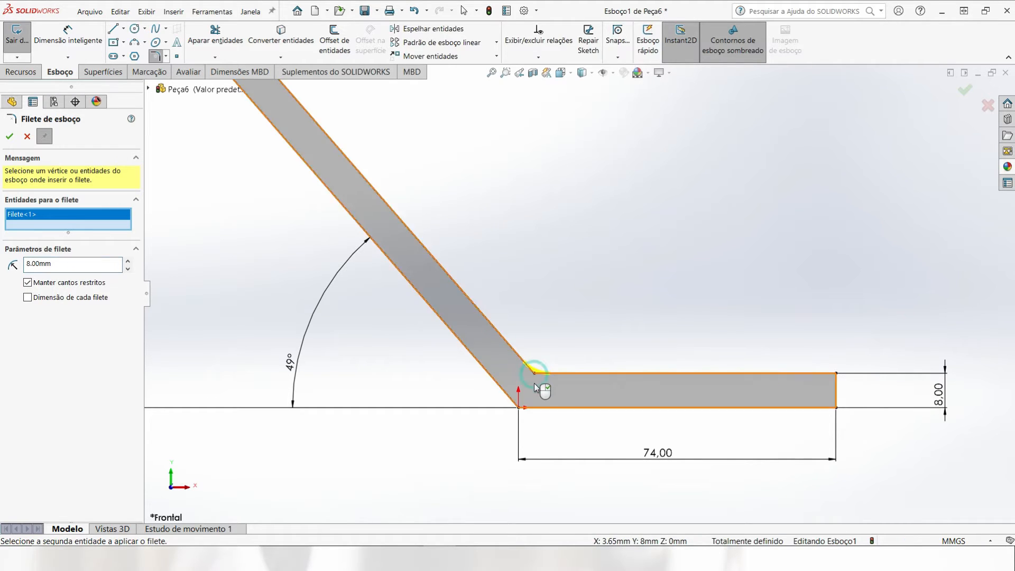
{"action": "left_click", "coordinate": [8, 137]}
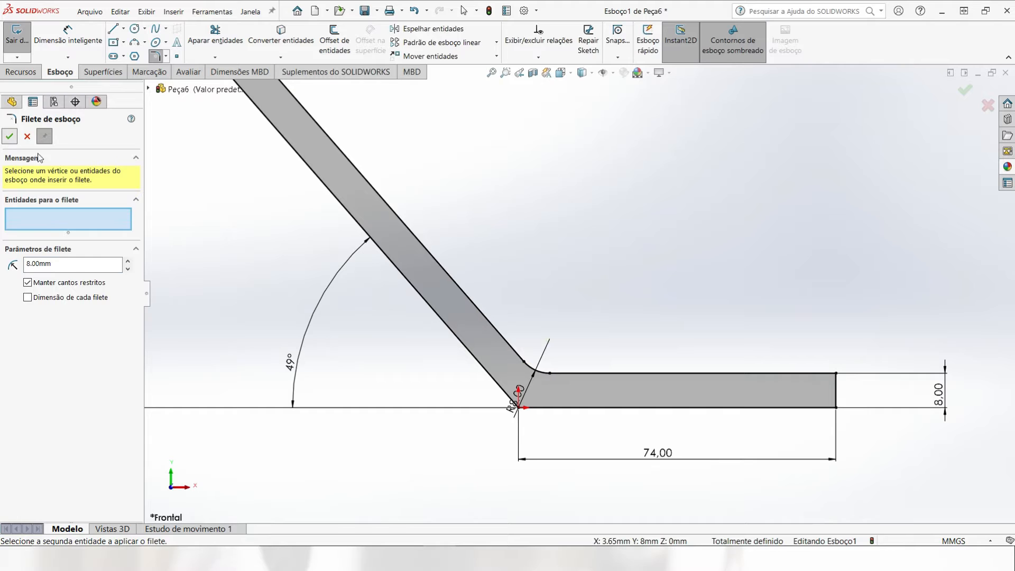
Step: Add a 16 mm sketch fillet to the bend's outer corner and move both radius dimensions clear of the profile
{"action": "left_click", "coordinate": [518, 407]}
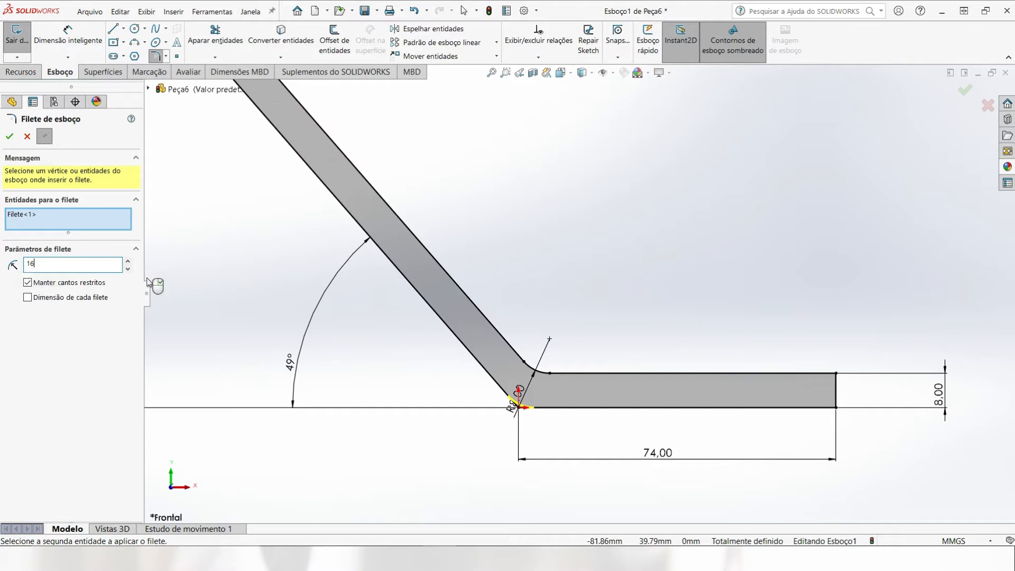
{"action": "left_click", "coordinate": [185, 286]}
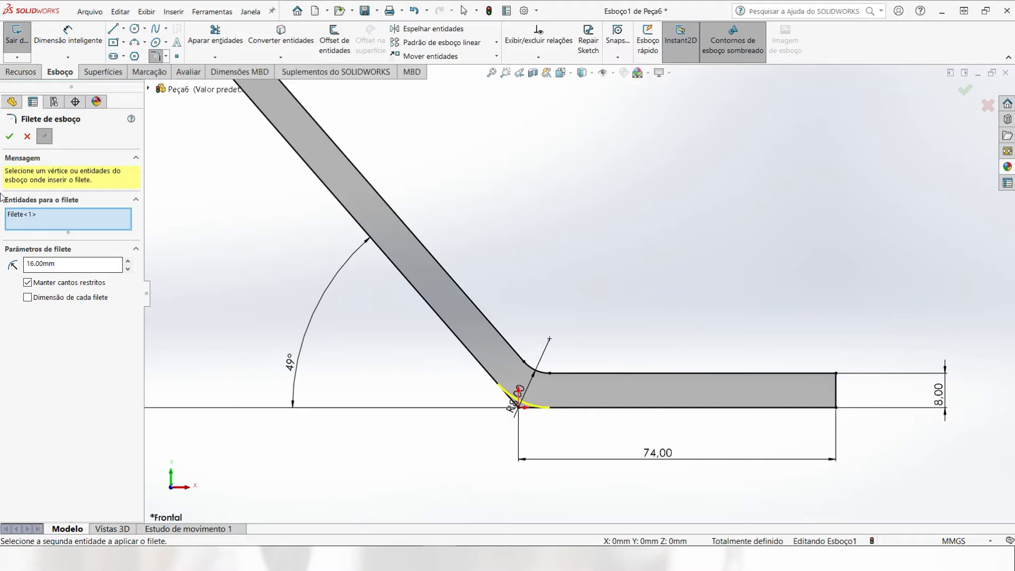
{"action": "left_click", "coordinate": [9, 138]}
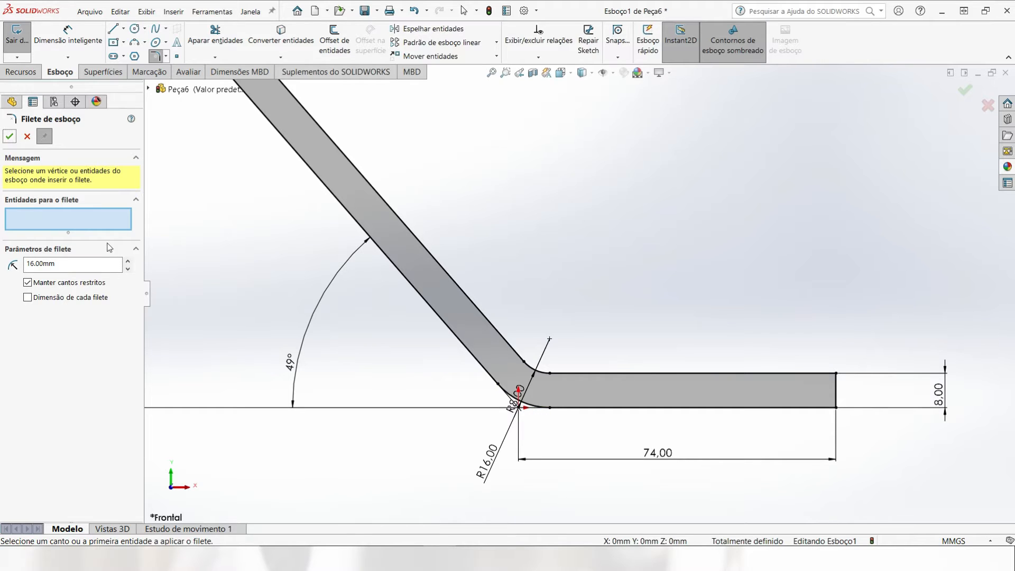
{"action": "left_click", "coordinate": [10, 138]}
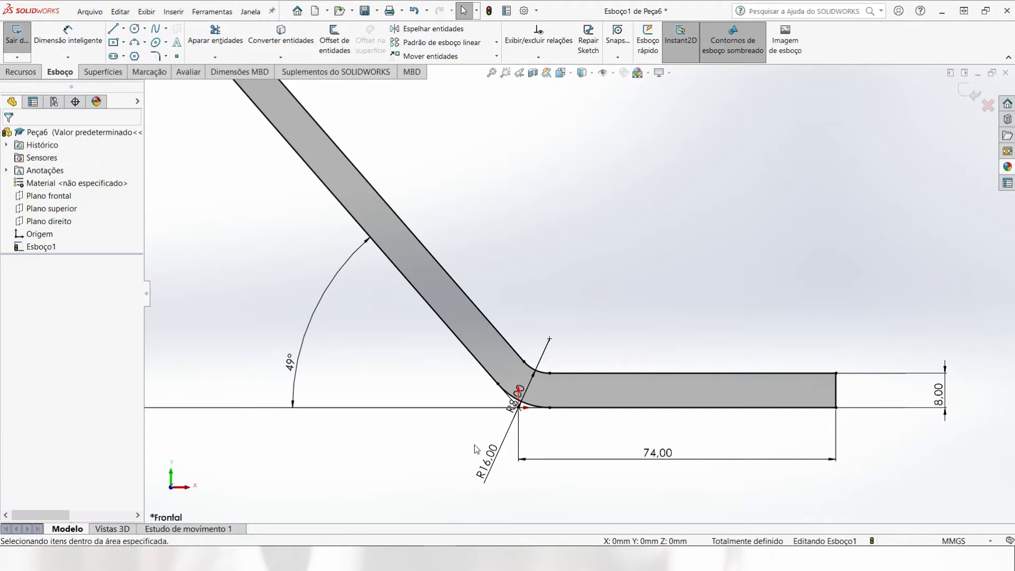
{"action": "left_click_drag", "start_coordinate": [477, 451], "coordinate": [444, 428]}
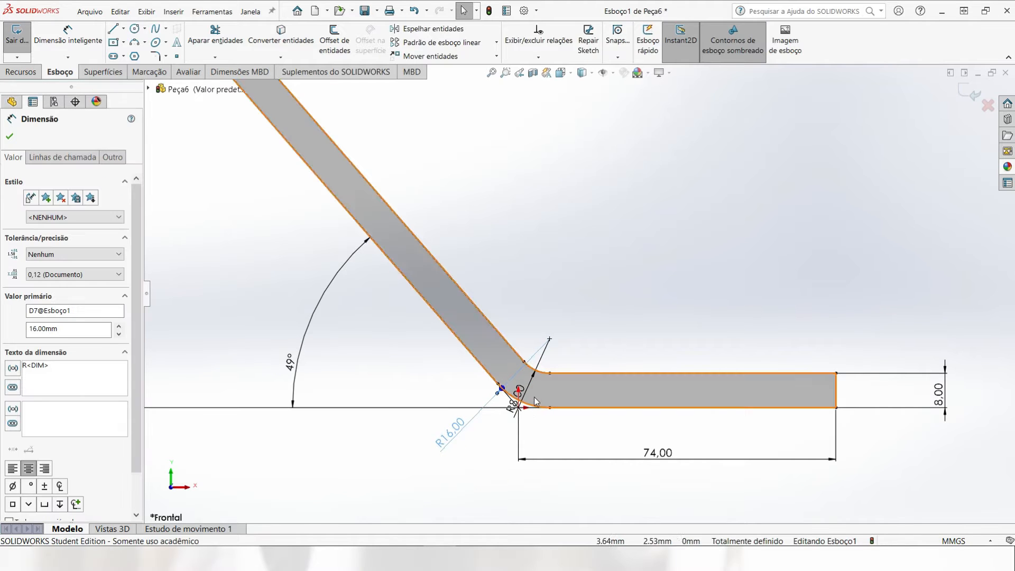
{"action": "left_click_drag", "start_coordinate": [517, 400], "coordinate": [558, 286]}
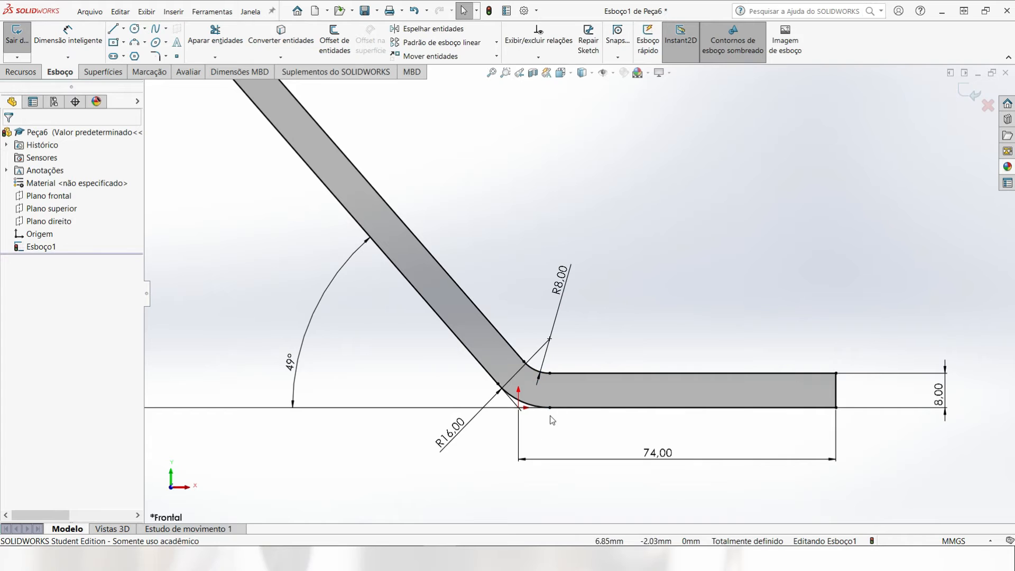
Step: Extrude the bent profile 120 mm with the mid-plane end condition
{"action": "scroll", "coordinate": [560, 421], "scroll_direction": "up", "scroll_amount": 3}
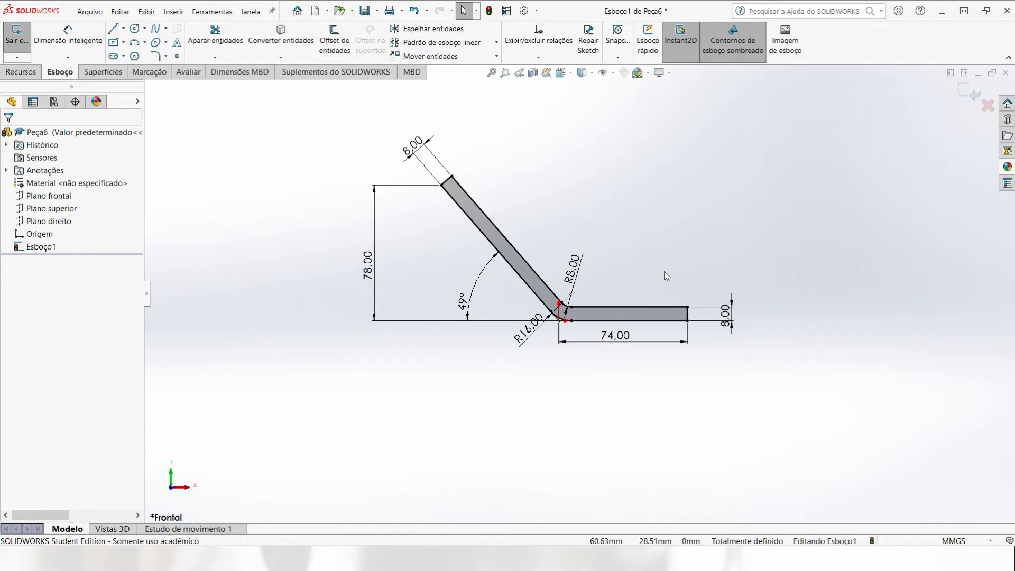
{"action": "scroll", "coordinate": [607, 218], "scroll_direction": "up", "scroll_amount": 2}
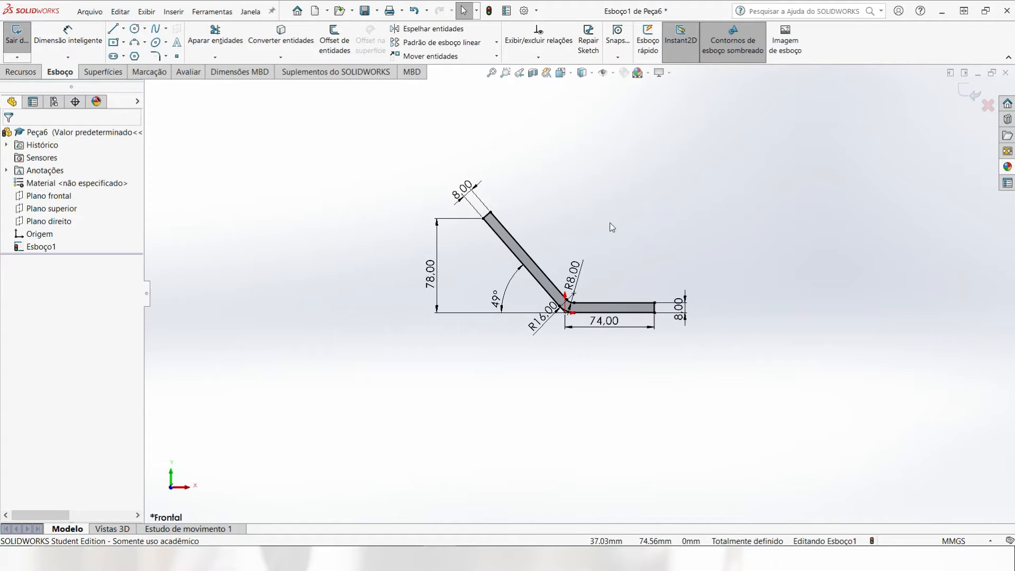
{"action": "middle_click_drag", "start_coordinate": [611, 226], "coordinate": [590, 256]}
{"action": "left_click", "coordinate": [21, 72]}
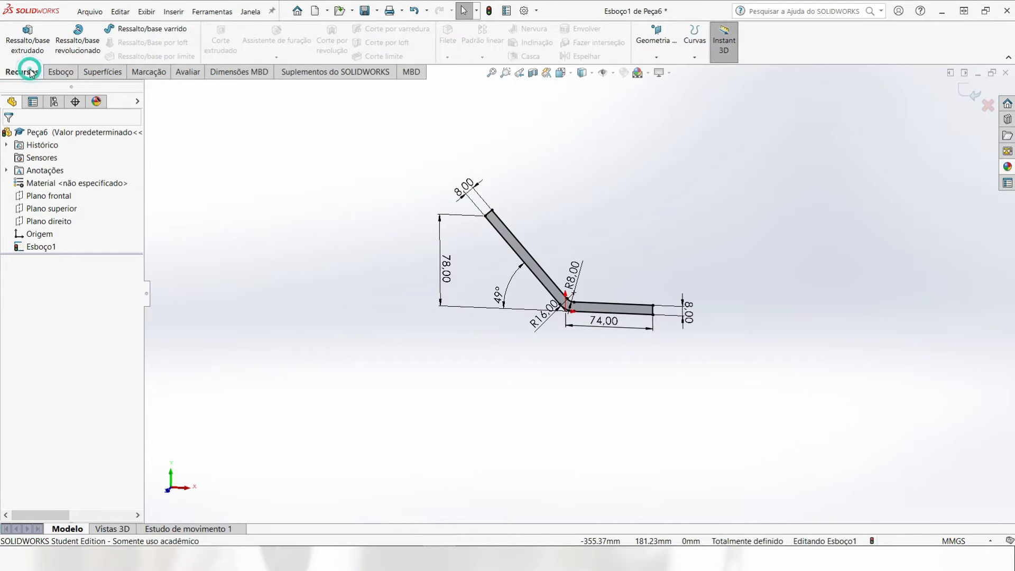
{"action": "left_click", "coordinate": [29, 44]}
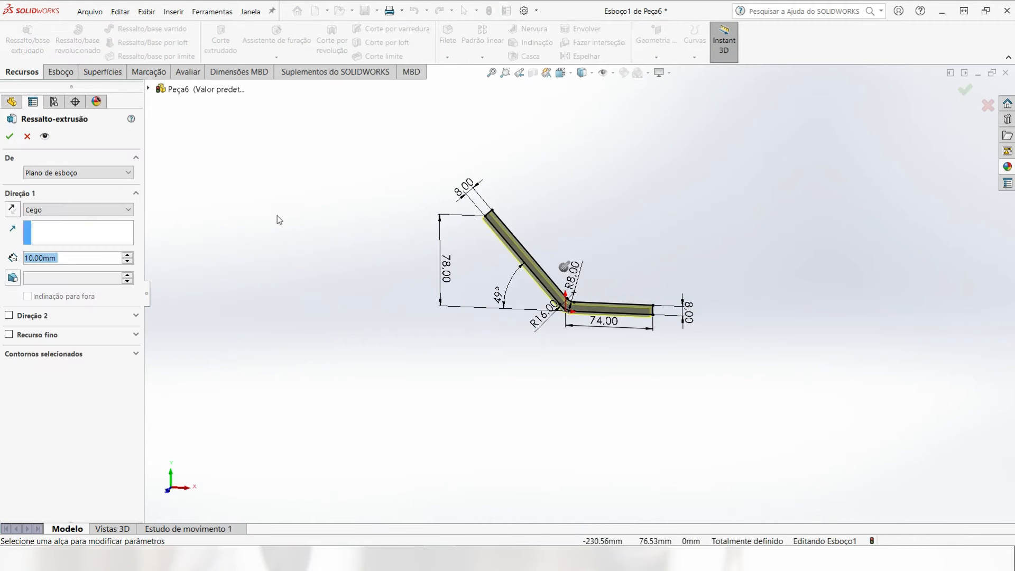
{"action": "type", "text": "120"}
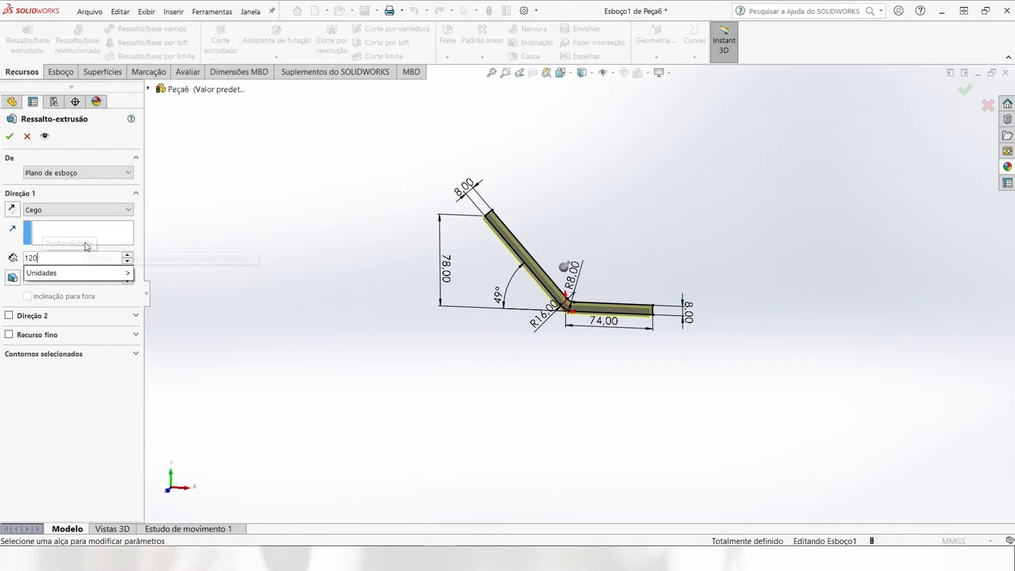
{"action": "key", "text": "Return"}
{"action": "left_click", "coordinate": [77, 210]}
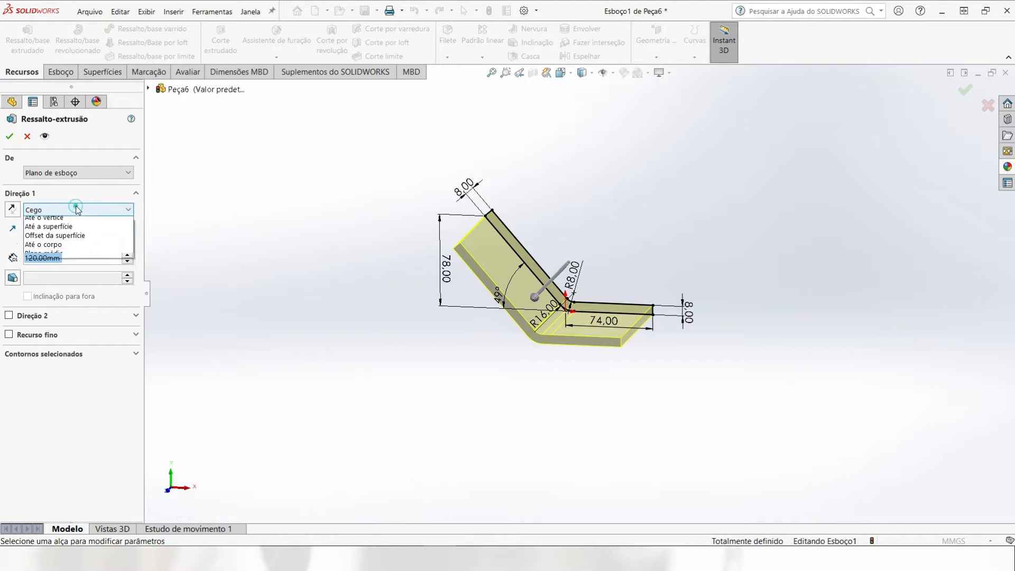
{"action": "left_click", "coordinate": [57, 267]}
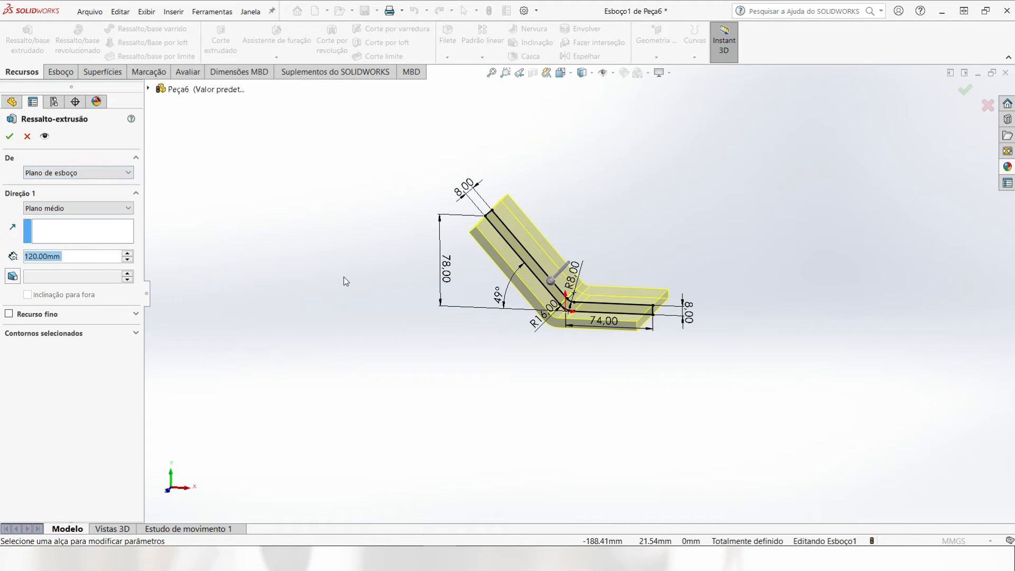
{"action": "left_click", "coordinate": [10, 137]}
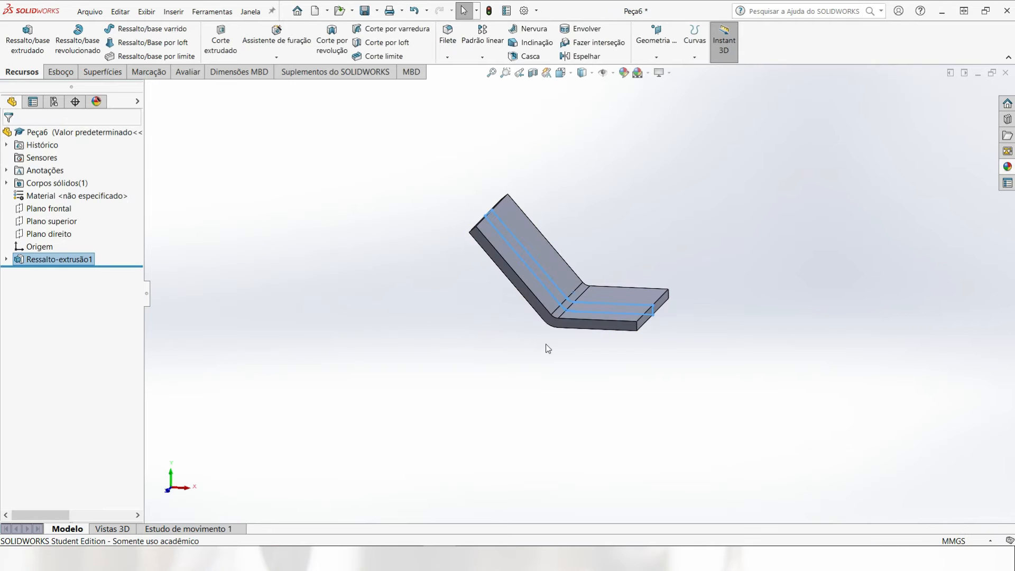
Step: Start a sketch on the narrow end face of the plate's horizontal leg
{"action": "key", "text": "ctrl+1"}
{"action": "key", "text": "ctrl+7"}
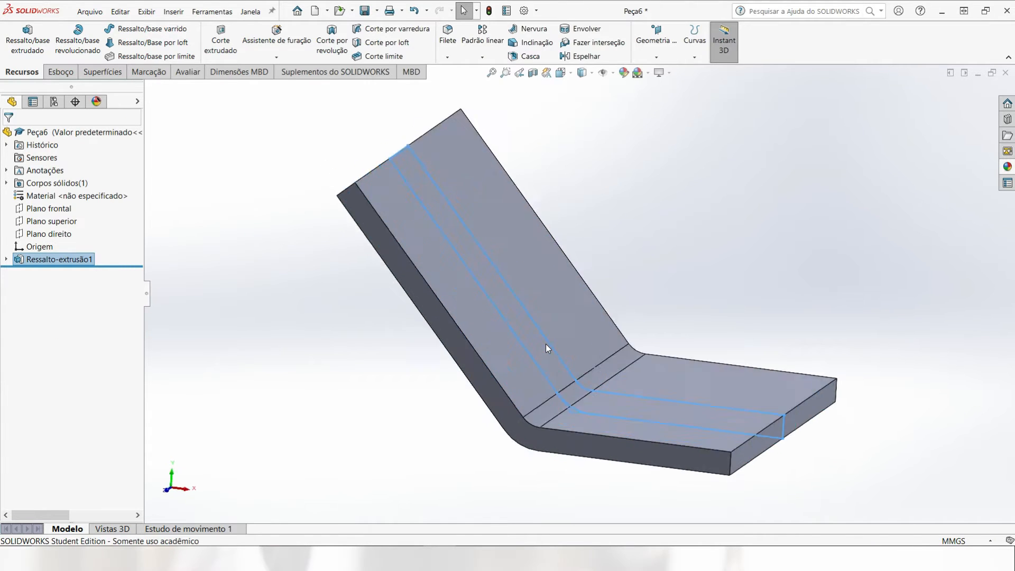
{"action": "left_click", "coordinate": [804, 286]}
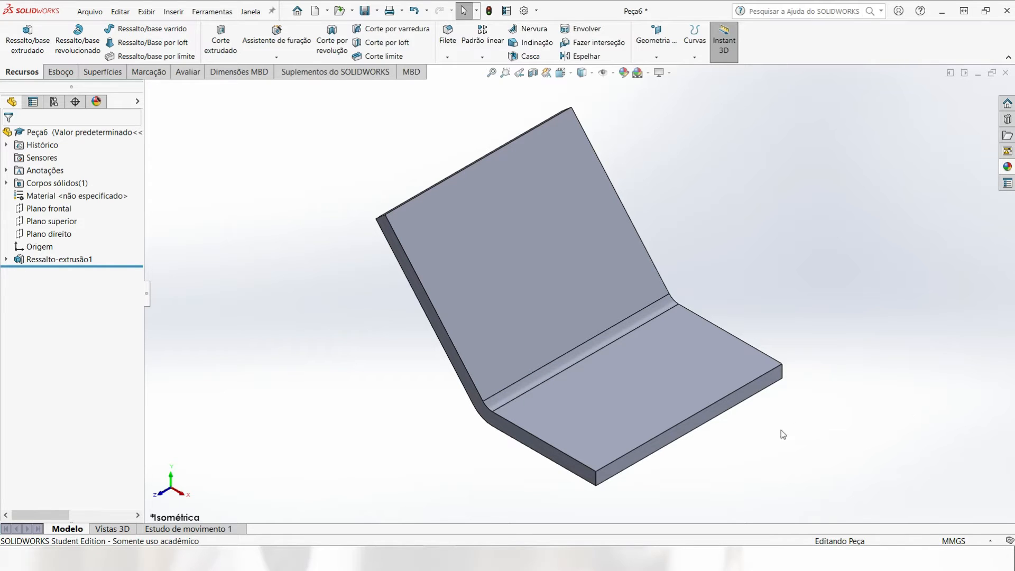
{"action": "left_click", "coordinate": [699, 422]}
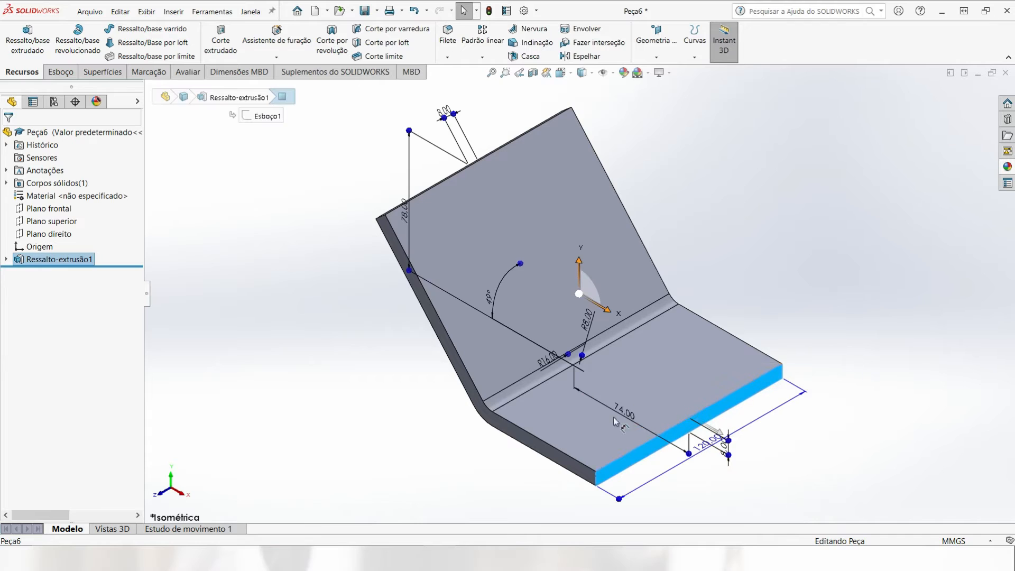
{"action": "left_click", "coordinate": [67, 74]}
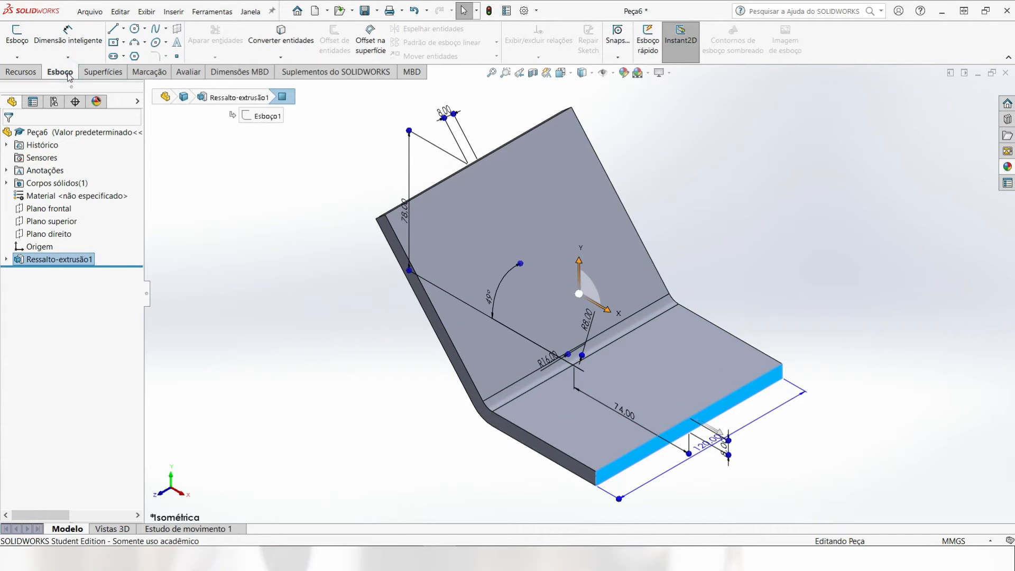
{"action": "left_click", "coordinate": [17, 41]}
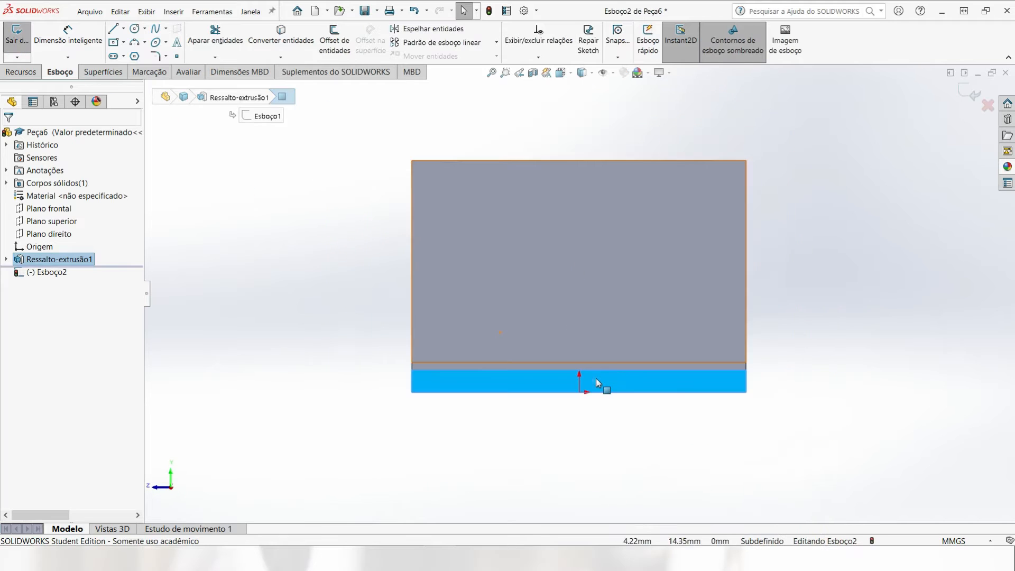
Step: Sketch two concentric circles, about 31 mm and 17 mm in diameter, over the inclined arm to the left of the origin
{"action": "left_click", "coordinate": [135, 30]}
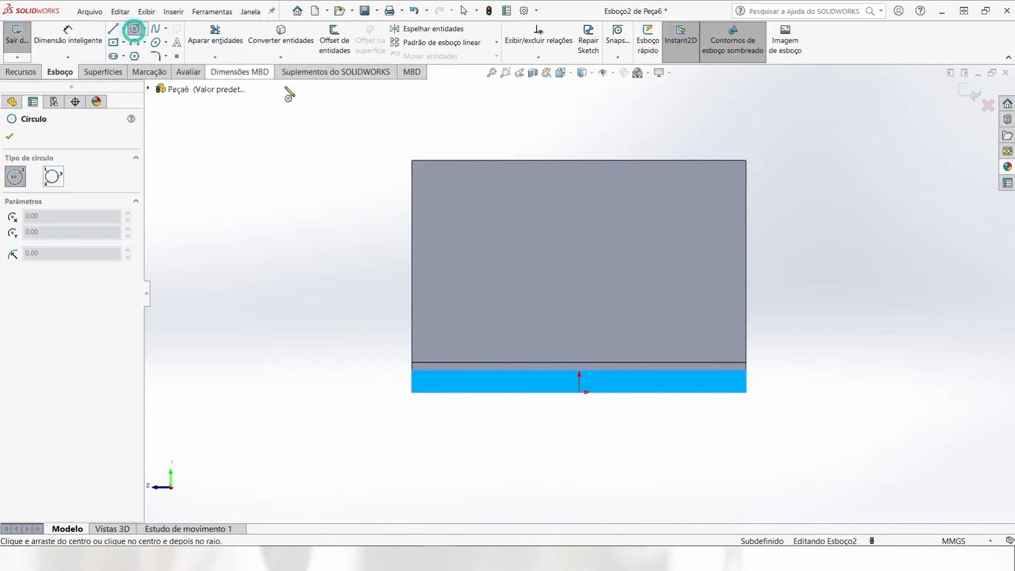
{"action": "left_click", "coordinate": [547, 240]}
{"action": "left_click", "coordinate": [581, 212]}
{"action": "left_click", "coordinate": [547, 239]}
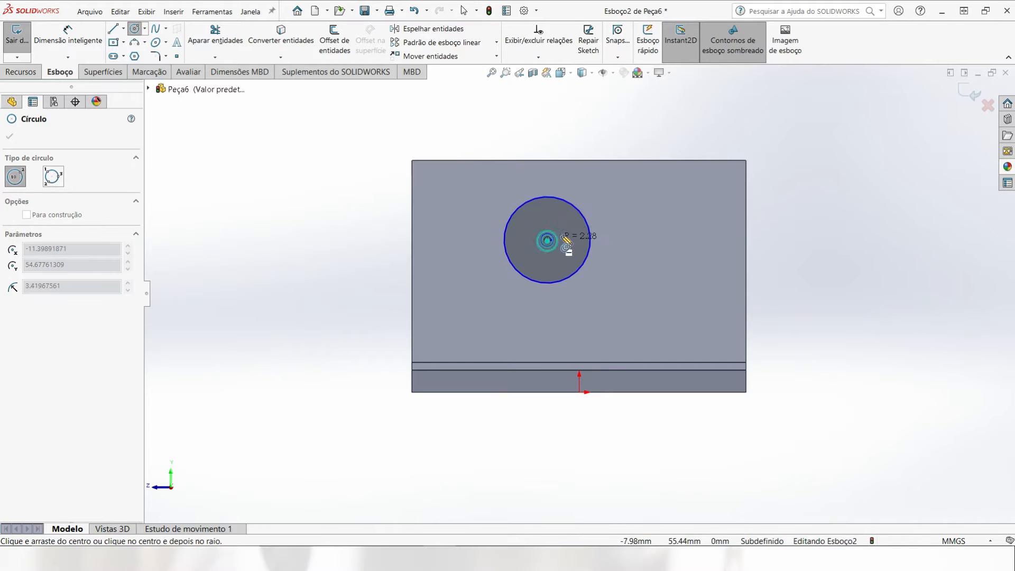
{"action": "left_click", "coordinate": [567, 226]}
Step: Draw a construction centerline about 56 mm long from the circles' common centre to the origin
{"action": "left_click", "coordinate": [123, 29]}
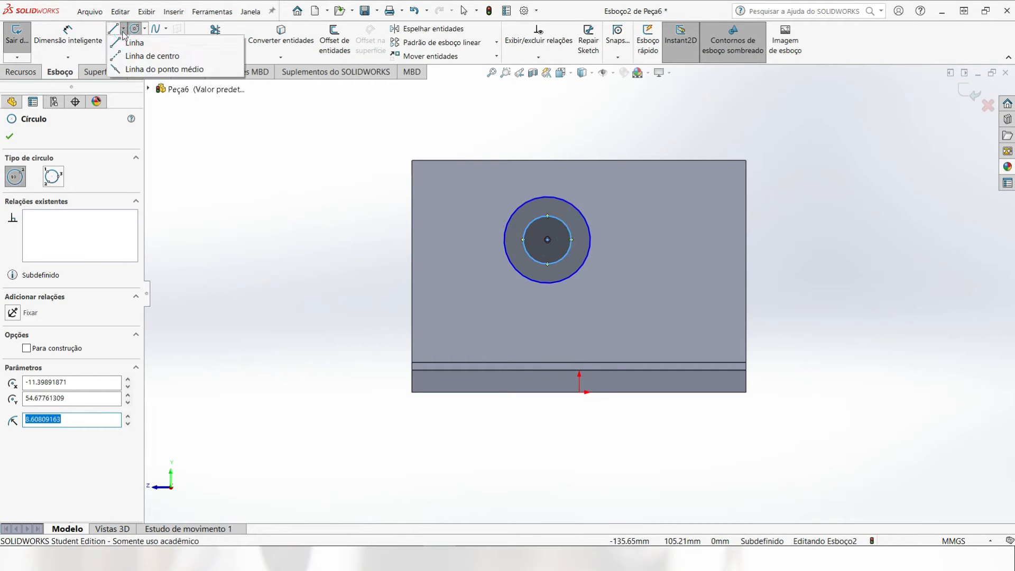
{"action": "left_click", "coordinate": [152, 56]}
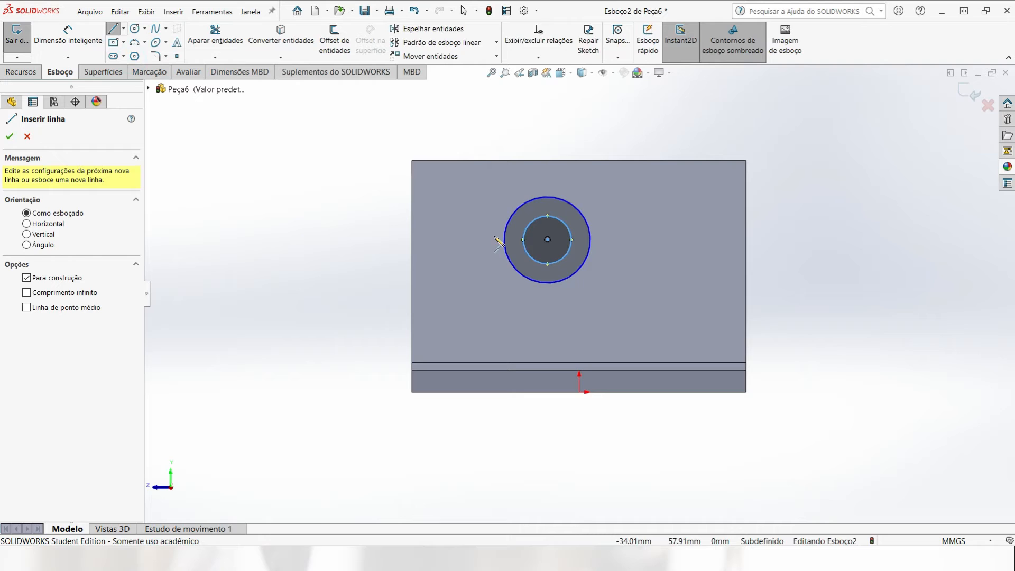
{"action": "left_click", "coordinate": [547, 240]}
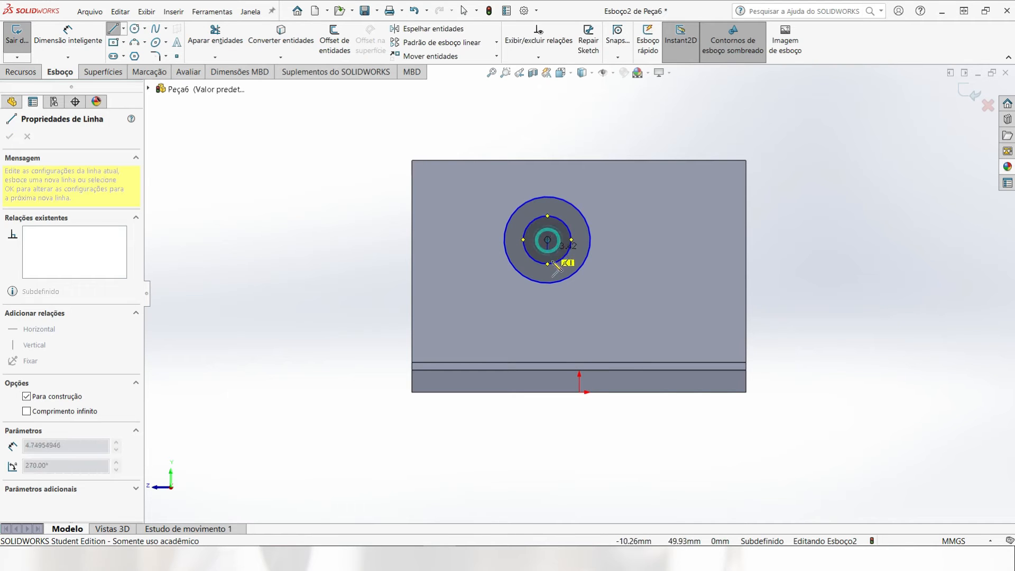
{"action": "left_click", "coordinate": [579, 392]}
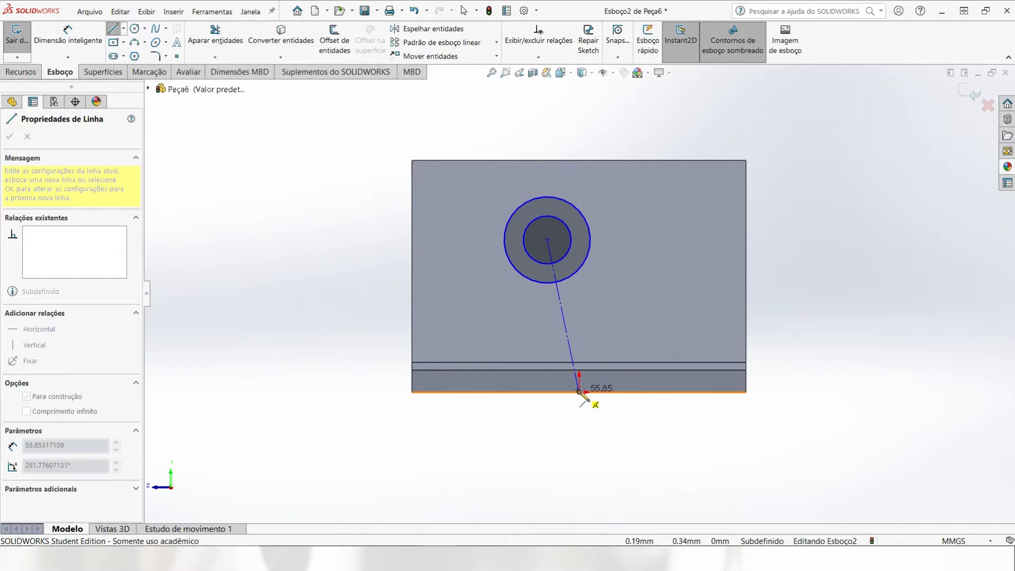
{"action": "key", "text": "Escape"}
{"action": "key", "text": "Escape"}
Step: Make the centerline vertical so the circles' centre is aligned above the origin
{"action": "scroll", "coordinate": [646, 263], "scroll_direction": "down", "scroll_amount": 4}
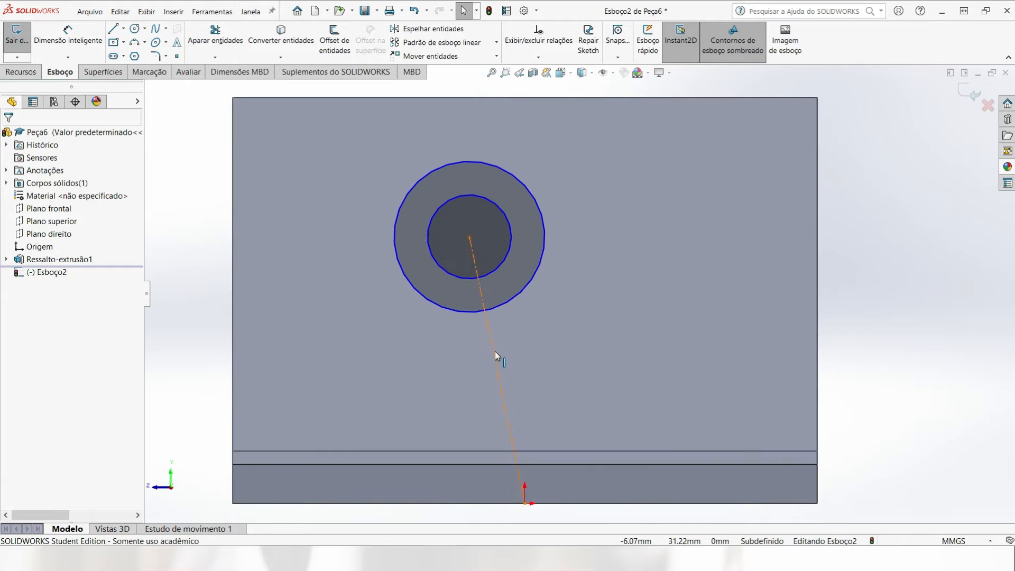
{"action": "left_click", "coordinate": [495, 355]}
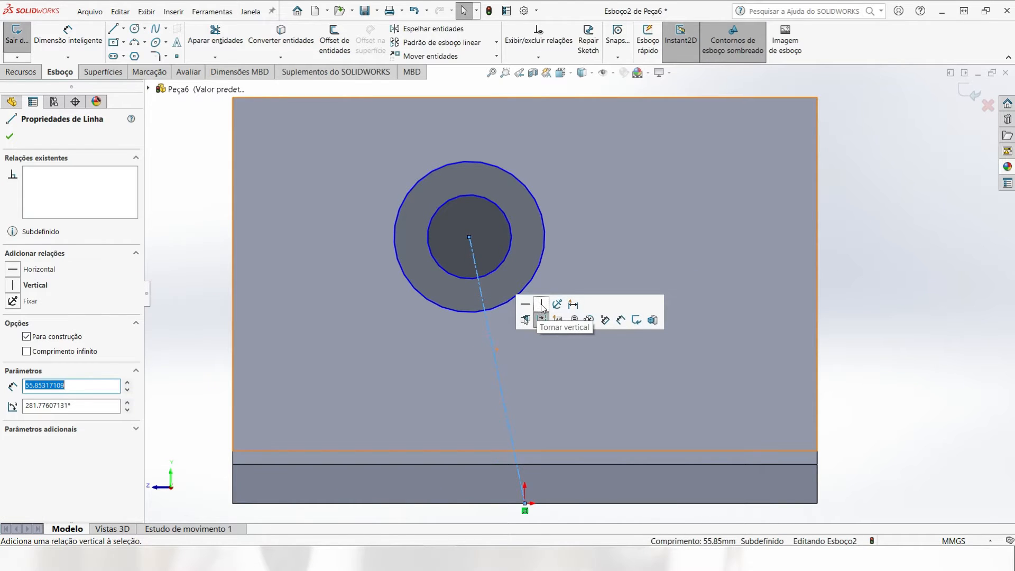
{"action": "left_click", "coordinate": [542, 305]}
{"action": "left_click", "coordinate": [328, 222]}
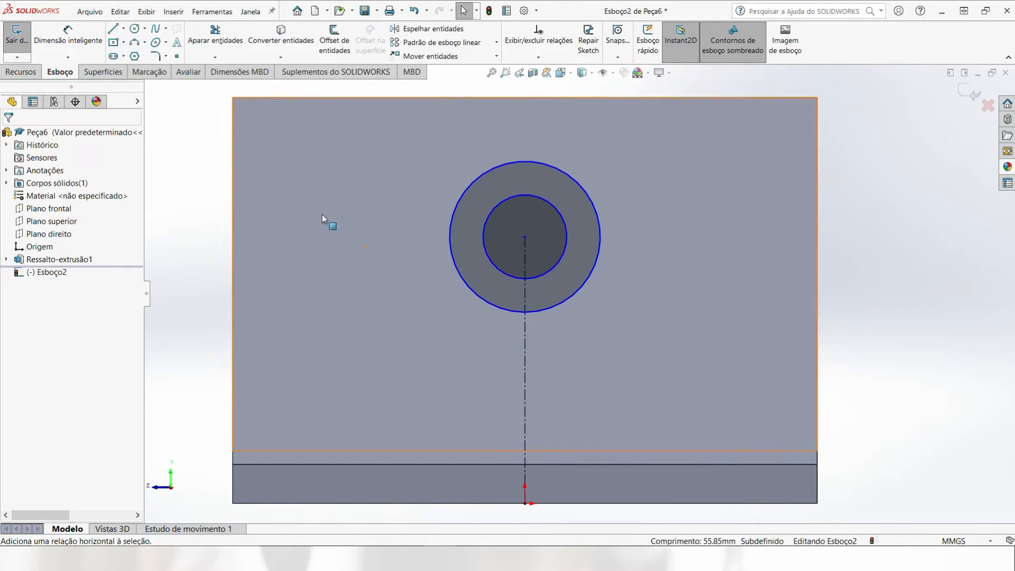
Step: Dimension the outer circle's diameter as 35 mm
{"action": "left_click", "coordinate": [77, 40]}
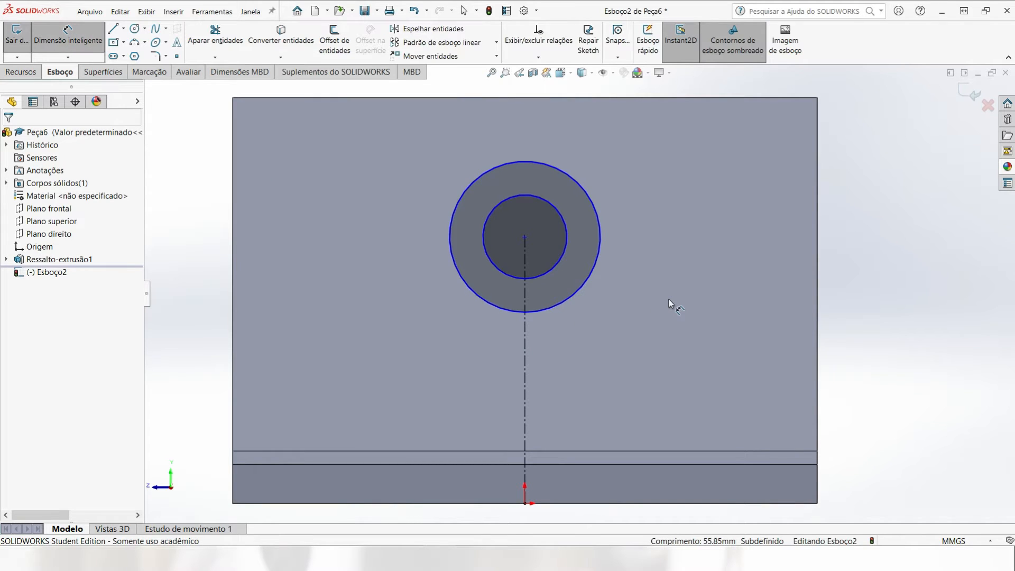
{"action": "left_click", "coordinate": [601, 227]}
{"action": "left_click", "coordinate": [644, 188]}
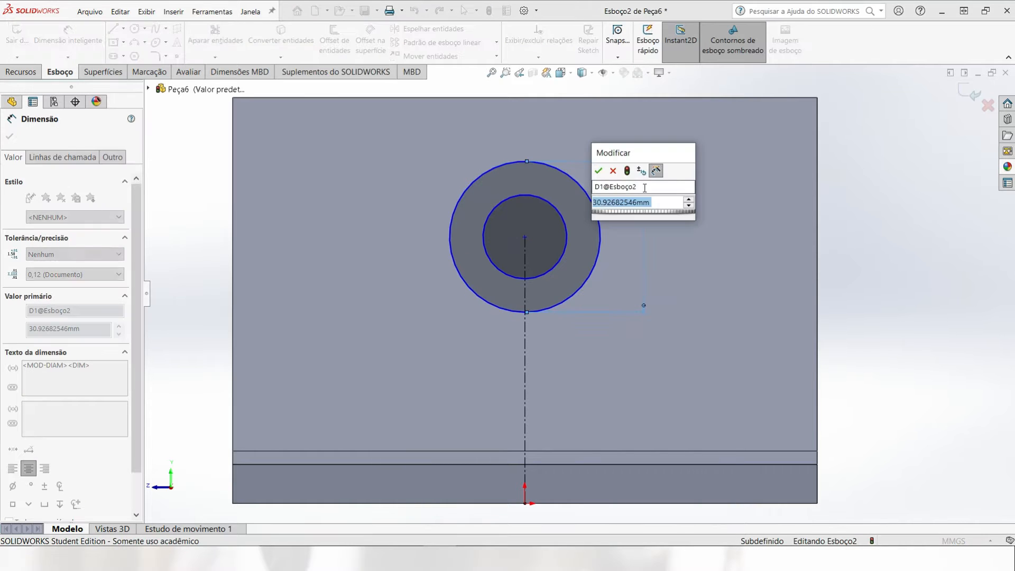
{"action": "type", "text": "35"}
{"action": "key", "text": "Return"}
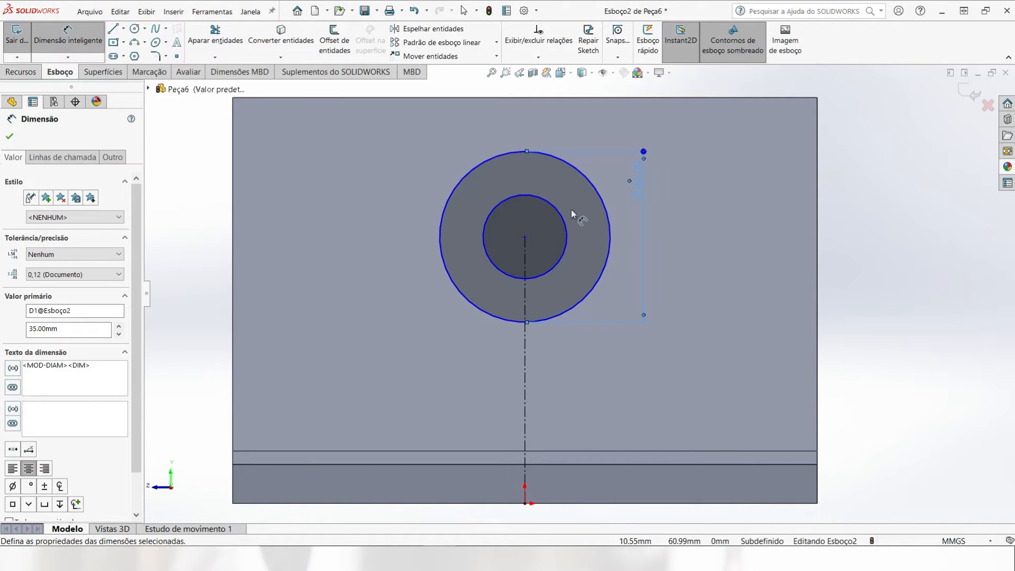
Step: Dimension the inner circle's diameter as 29 mm
{"action": "left_click", "coordinate": [563, 219]}
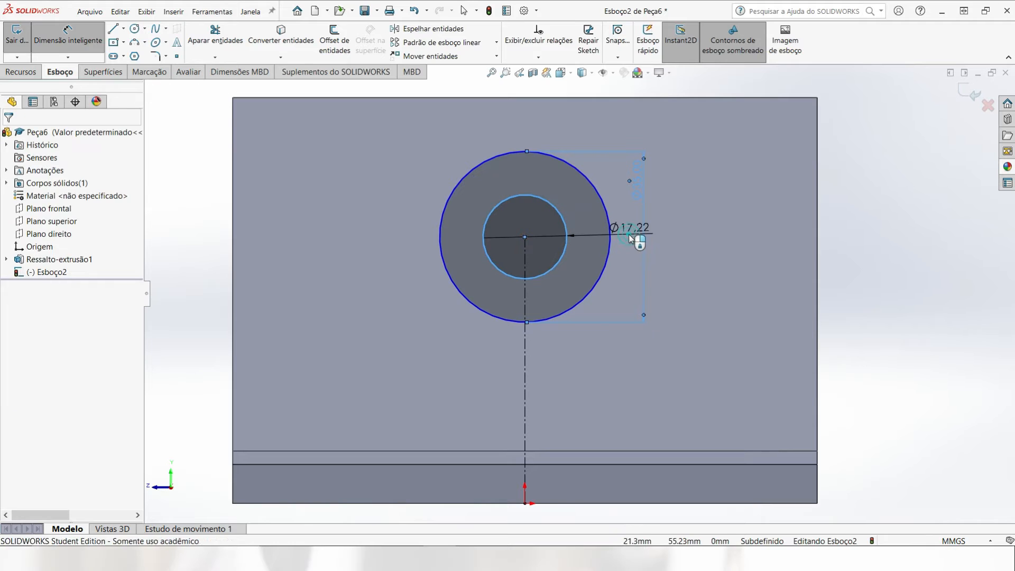
{"action": "left_click", "coordinate": [629, 238]}
{"action": "type", "text": "29"}
{"action": "key", "text": "Return"}
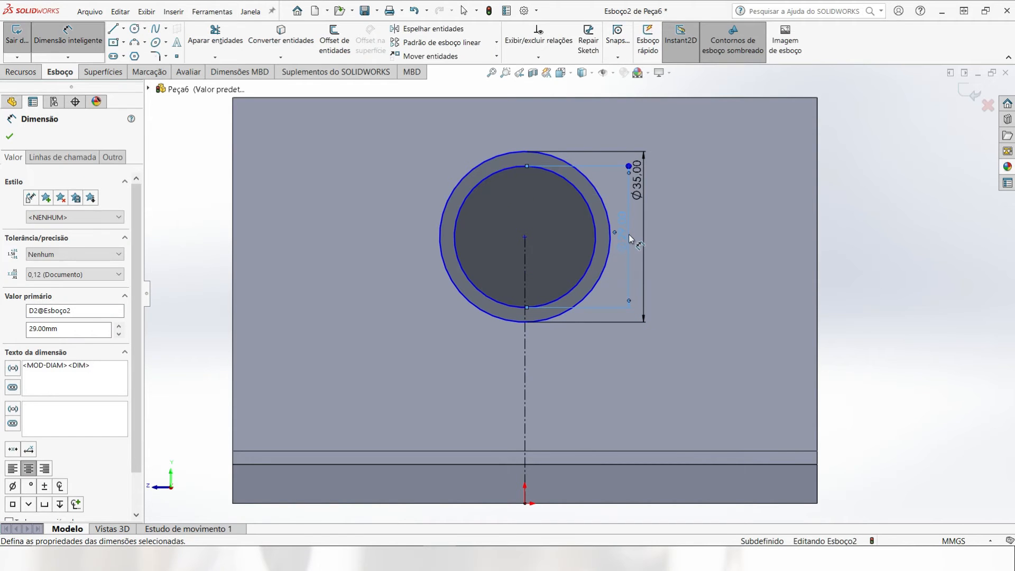
Step: Dimension the height of the circles' common centre above the plate's lower edge as 50 mm
{"action": "left_click", "coordinate": [60, 39]}
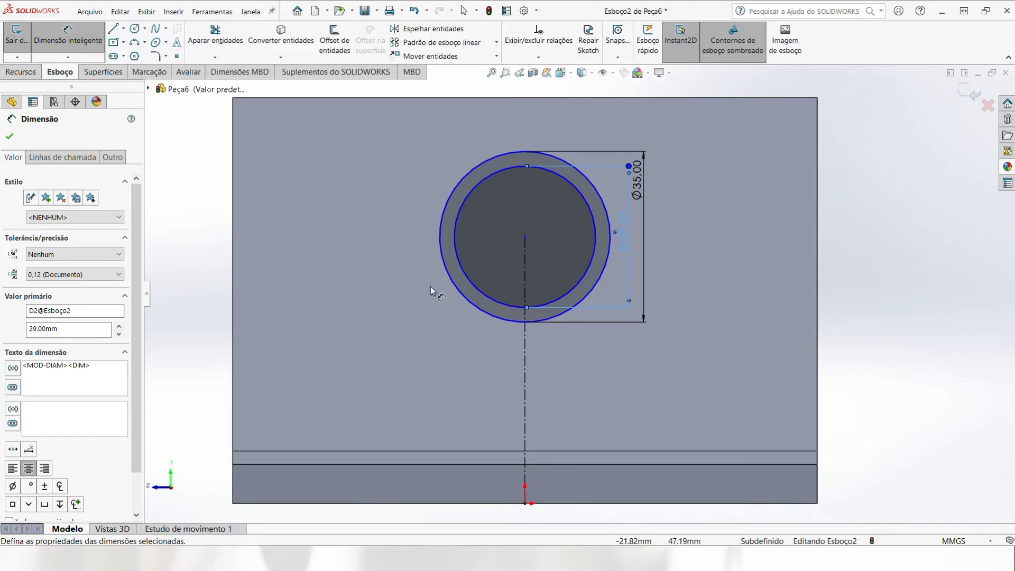
{"action": "left_click", "coordinate": [469, 307]}
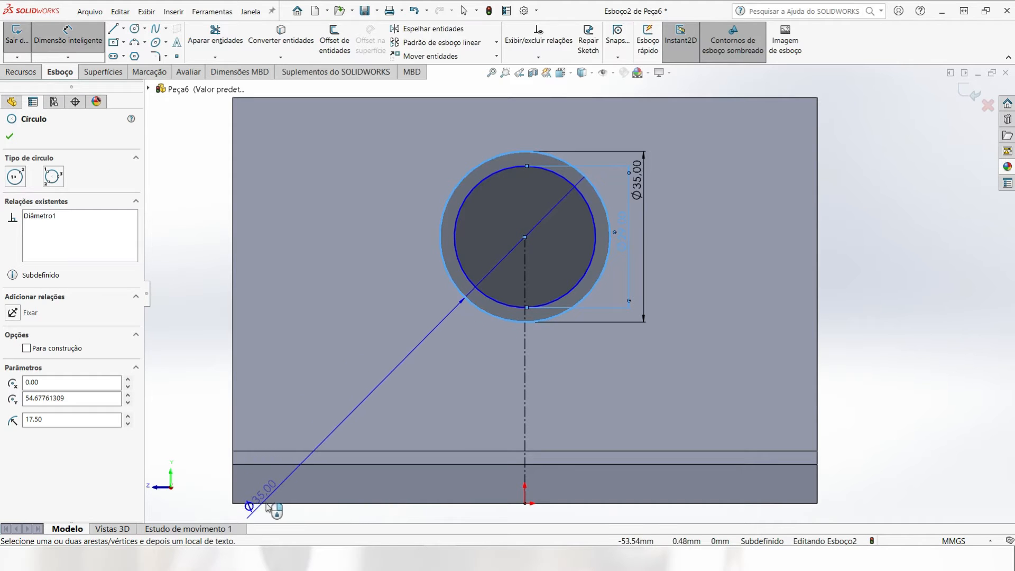
{"action": "left_click", "coordinate": [262, 502]}
{"action": "left_click", "coordinate": [193, 394]}
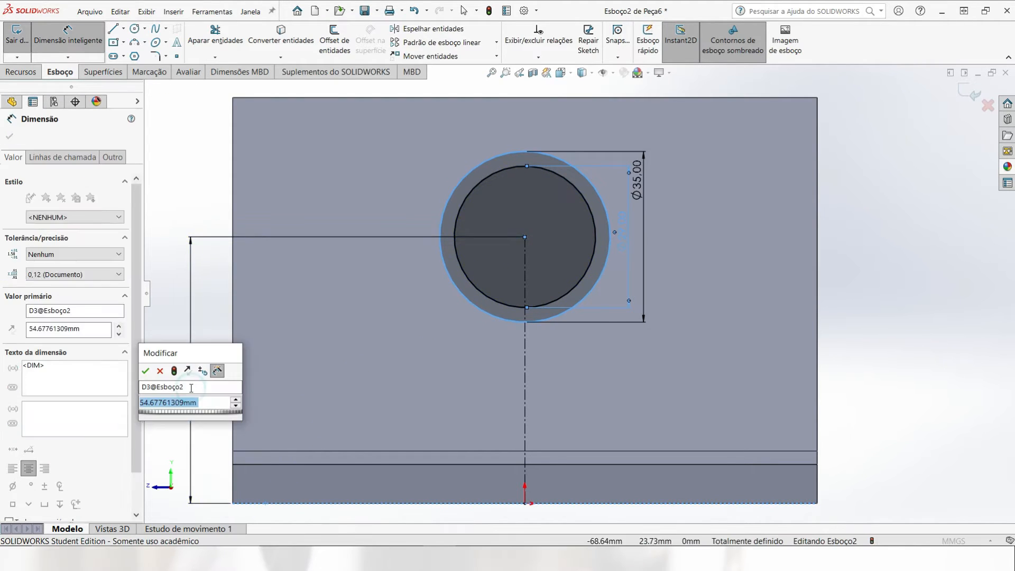
{"action": "type", "text": "50"}
{"action": "key", "text": "Return"}
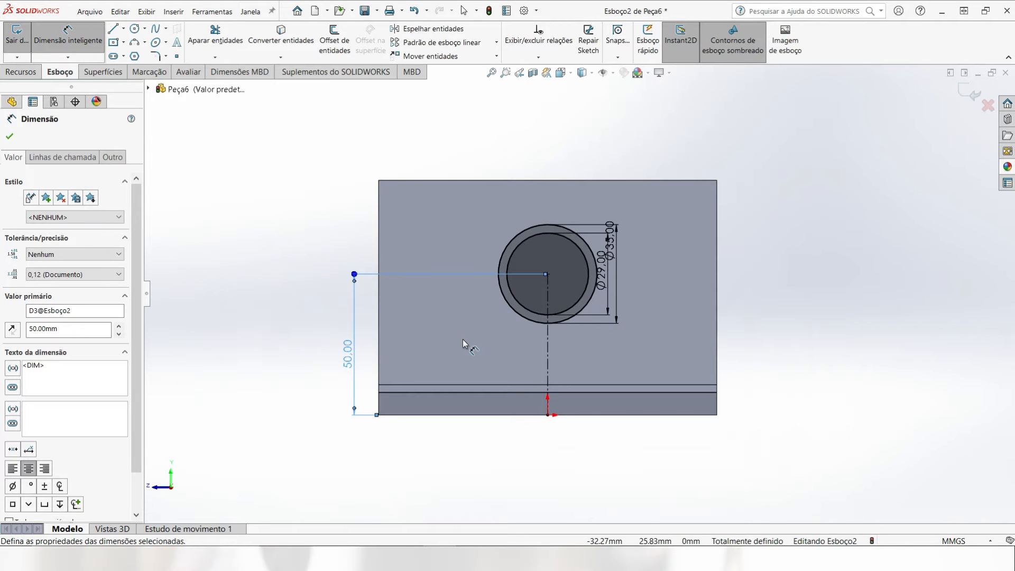
{"action": "middle_click_drag", "start_coordinate": [462, 341], "coordinate": [501, 347]}
{"action": "middle_click_drag", "start_coordinate": [557, 369], "coordinate": [550, 381]}
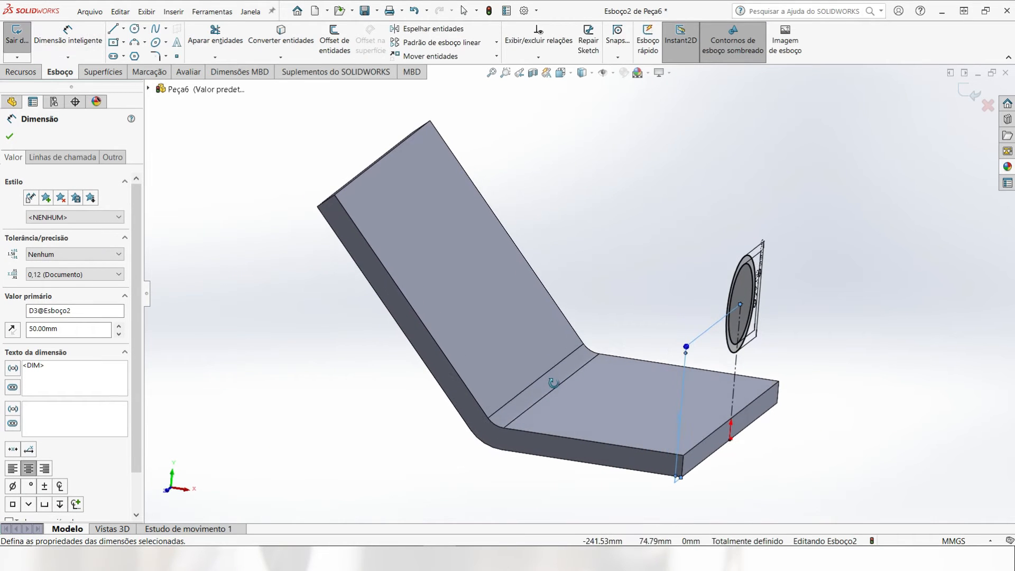
{"action": "left_click", "coordinate": [10, 137]}
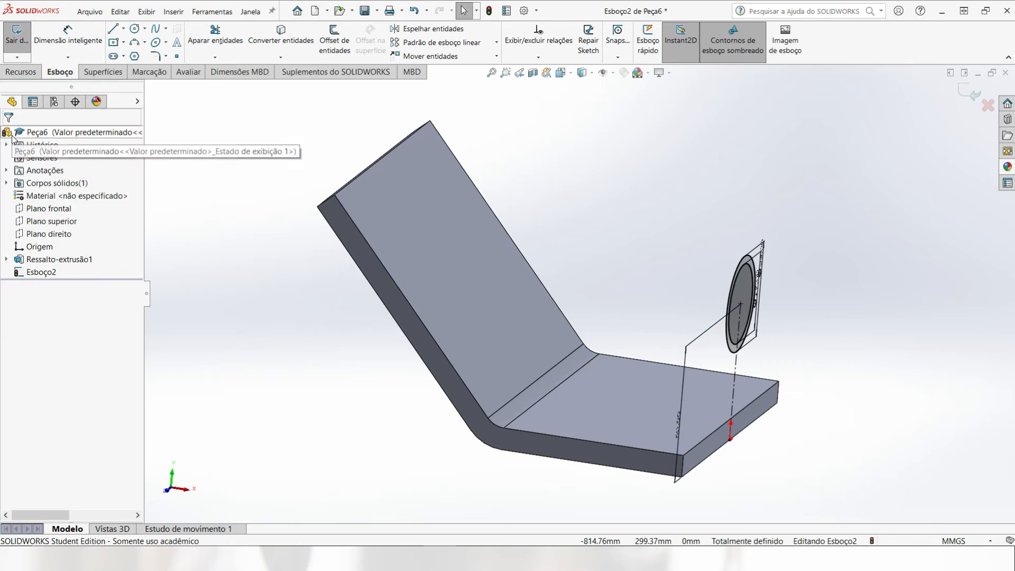
Step: Start a boss extrusion of the ring profile and set its start condition to a 20 mm offset from the sketch plane
{"action": "left_click", "coordinate": [29, 74]}
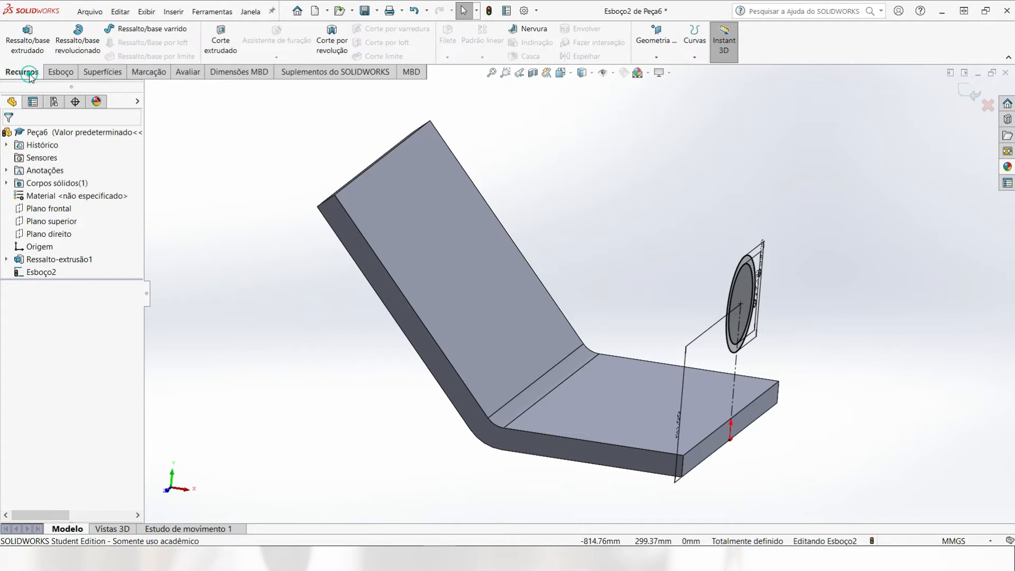
{"action": "left_click", "coordinate": [24, 45]}
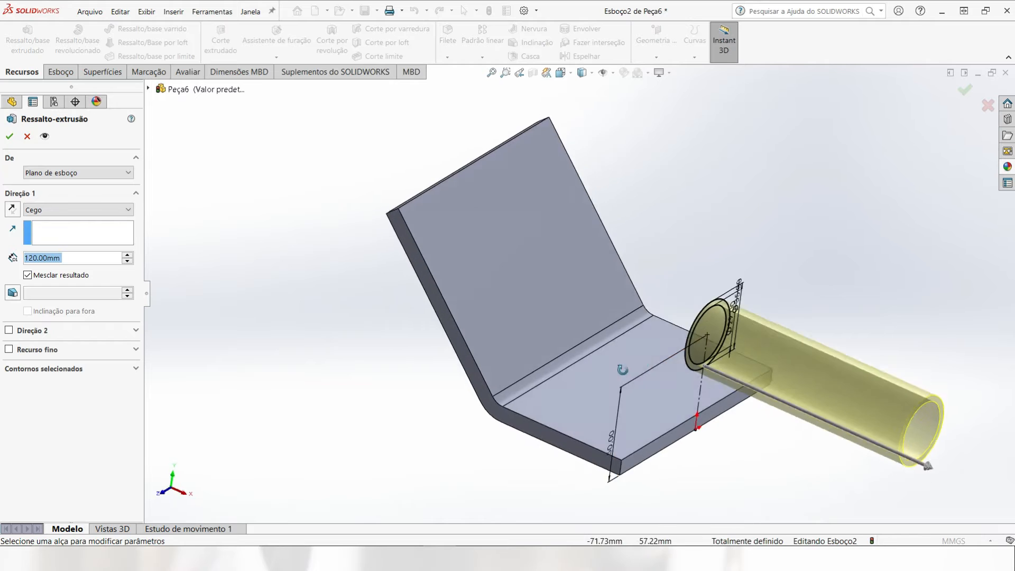
{"action": "middle_click_drag", "start_coordinate": [623, 369], "coordinate": [643, 338]}
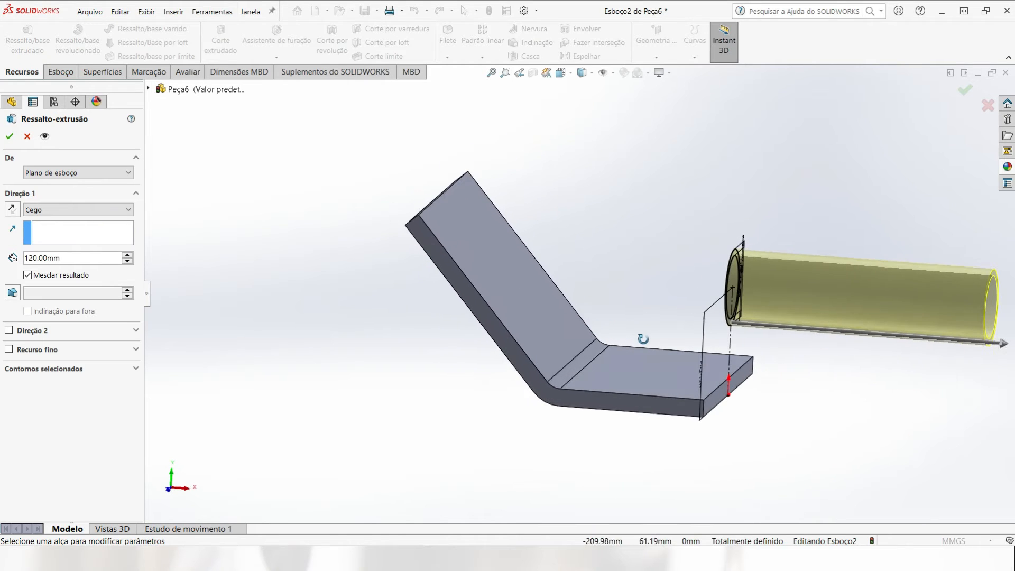
{"action": "left_click", "coordinate": [59, 175]}
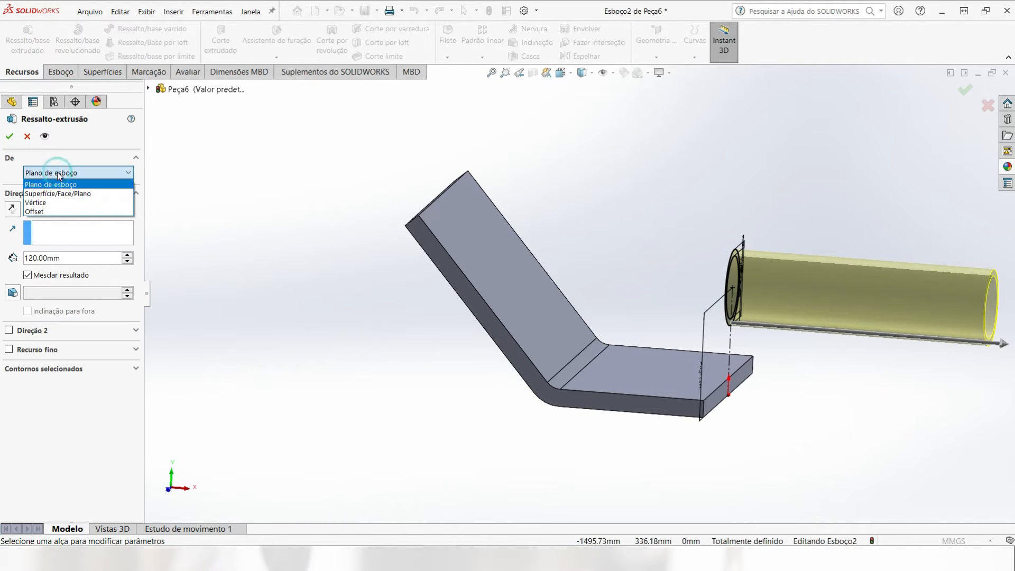
{"action": "left_click", "coordinate": [52, 211]}
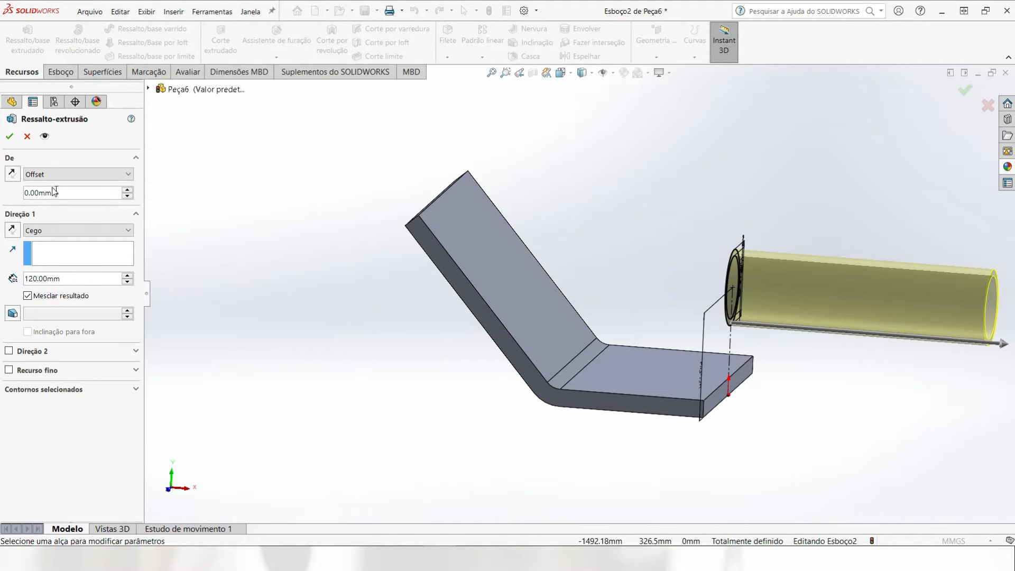
{"action": "type", "text": "20"}
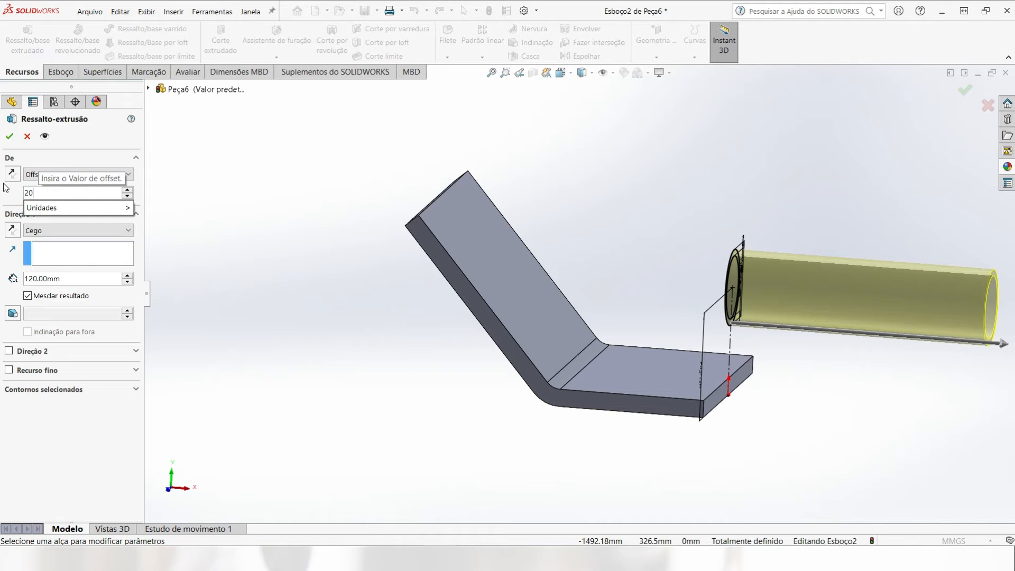
{"action": "key", "text": "Return"}
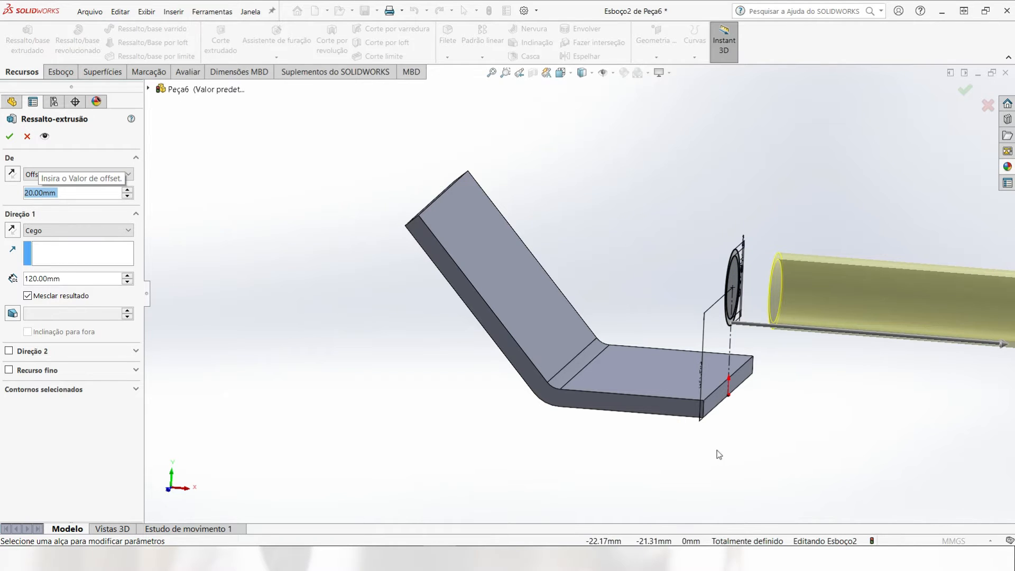
Step: Reverse the extrusion toward the inclined plate, set its end condition to Up To Next and create the tube
{"action": "middle_click_drag", "start_coordinate": [718, 451], "coordinate": [720, 456]}
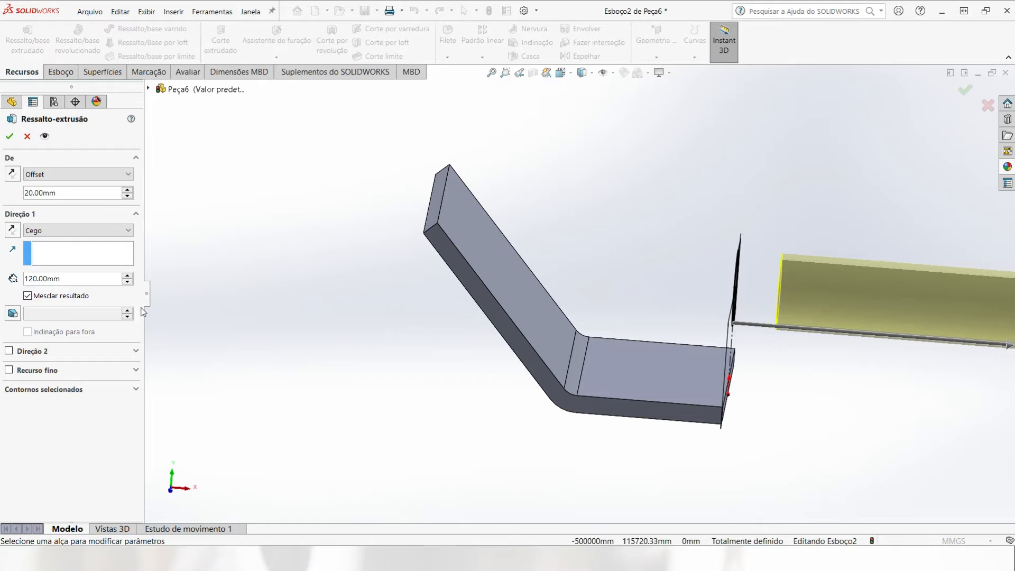
{"action": "left_click", "coordinate": [8, 233]}
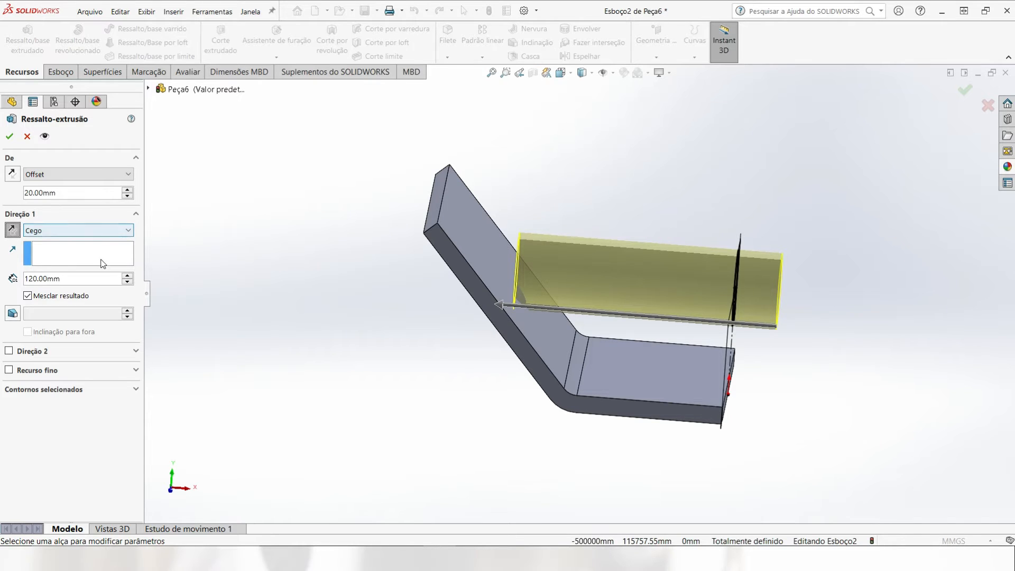
{"action": "left_click", "coordinate": [105, 233]}
{"action": "left_click", "coordinate": [69, 261]}
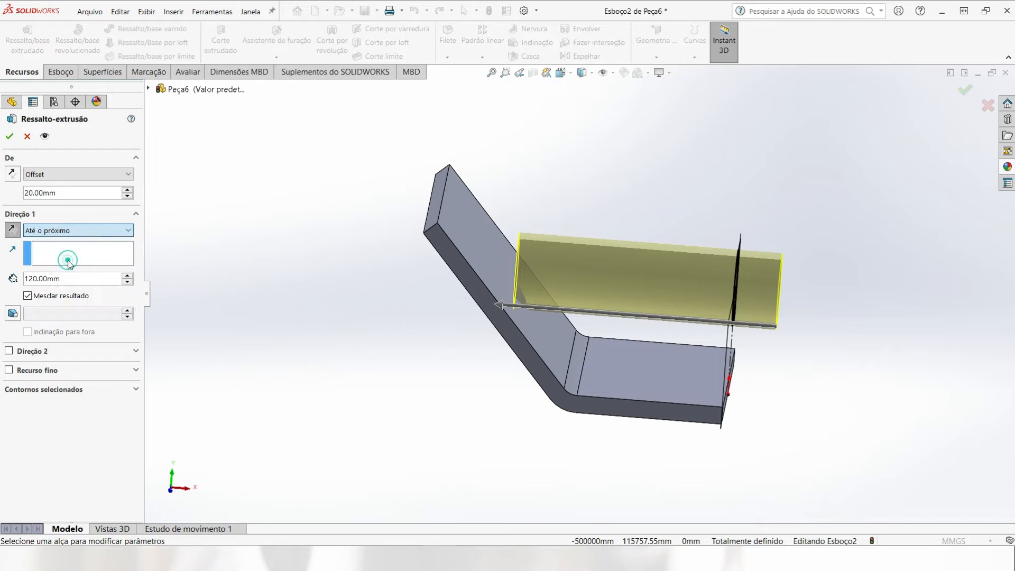
{"action": "middle_click_drag", "start_coordinate": [642, 456], "coordinate": [534, 440]}
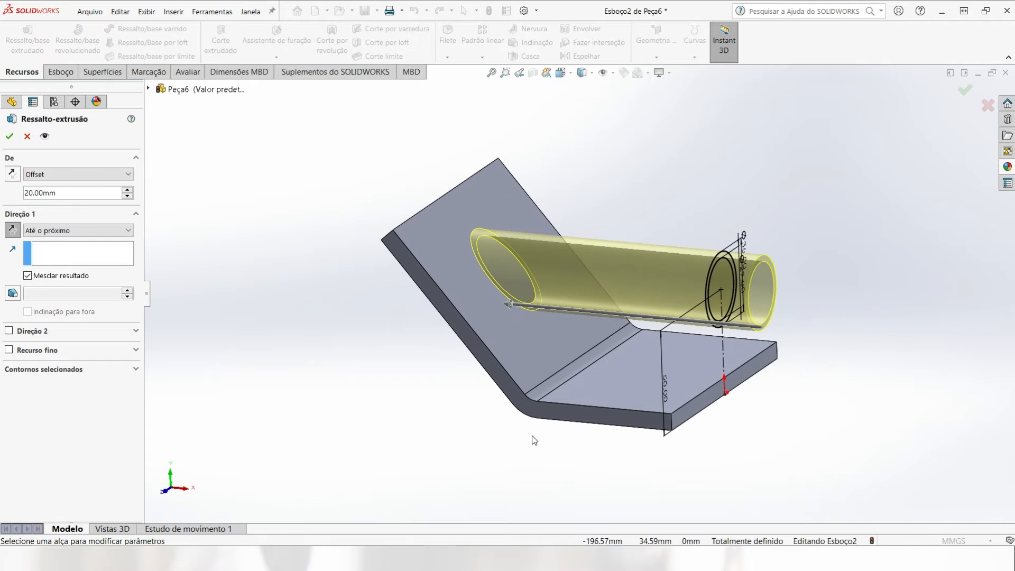
{"action": "left_click", "coordinate": [9, 137]}
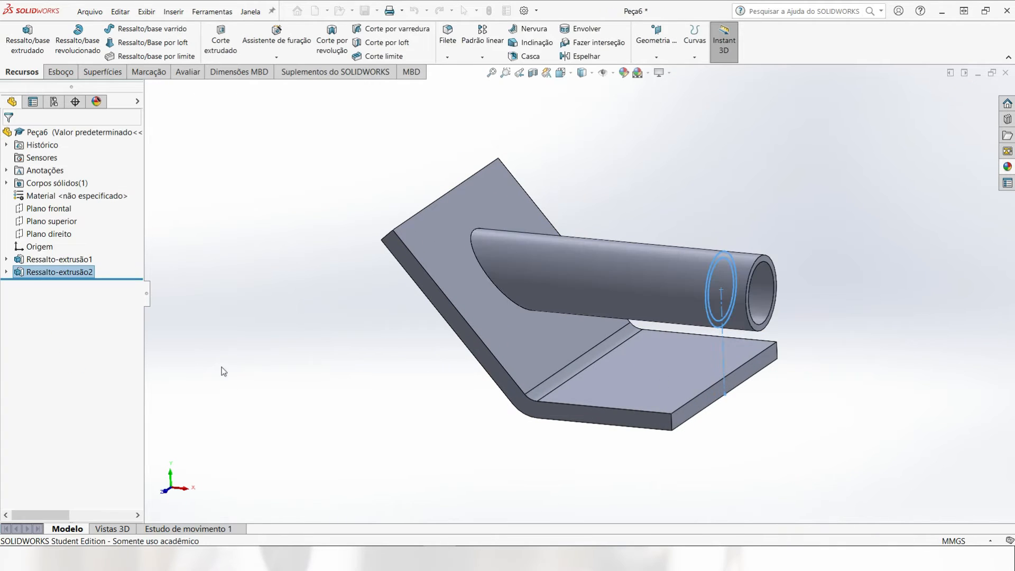
Step: Open a new sketch on the end face of the plate's flat leg
{"action": "middle_click_drag", "start_coordinate": [567, 440], "coordinate": [554, 465]}
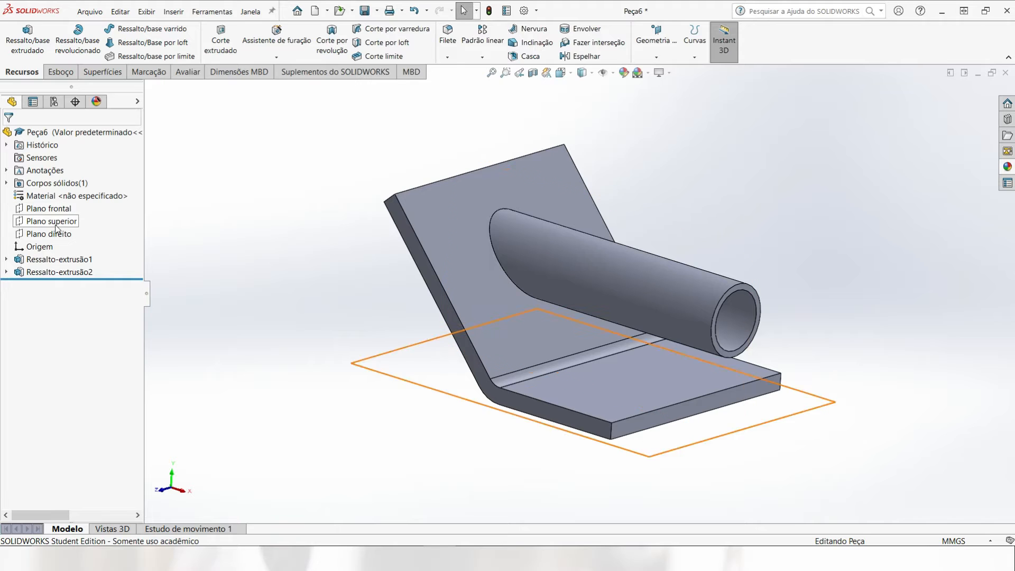
{"action": "left_click", "coordinate": [709, 412]}
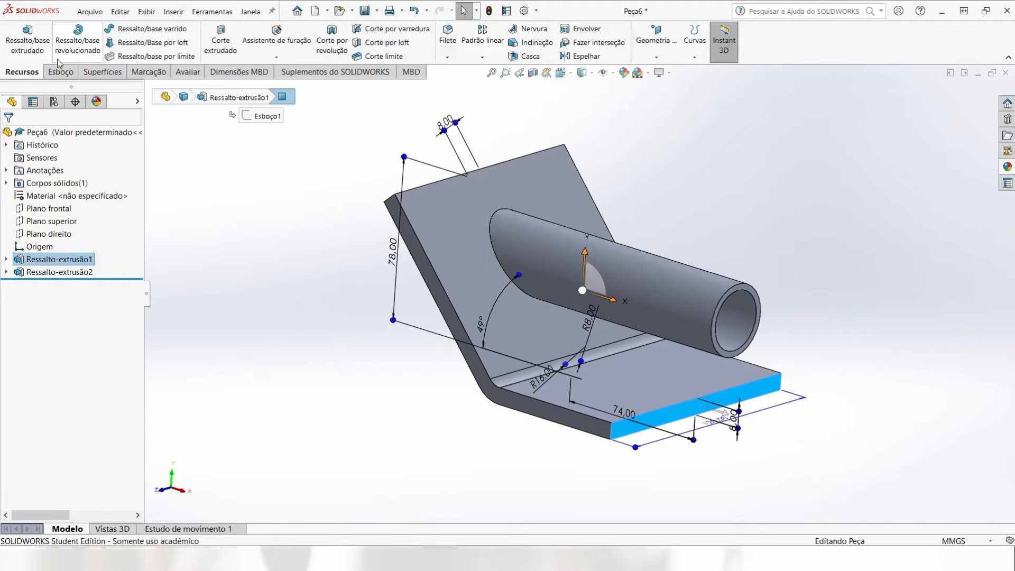
{"action": "left_click", "coordinate": [60, 72]}
{"action": "left_click", "coordinate": [17, 37]}
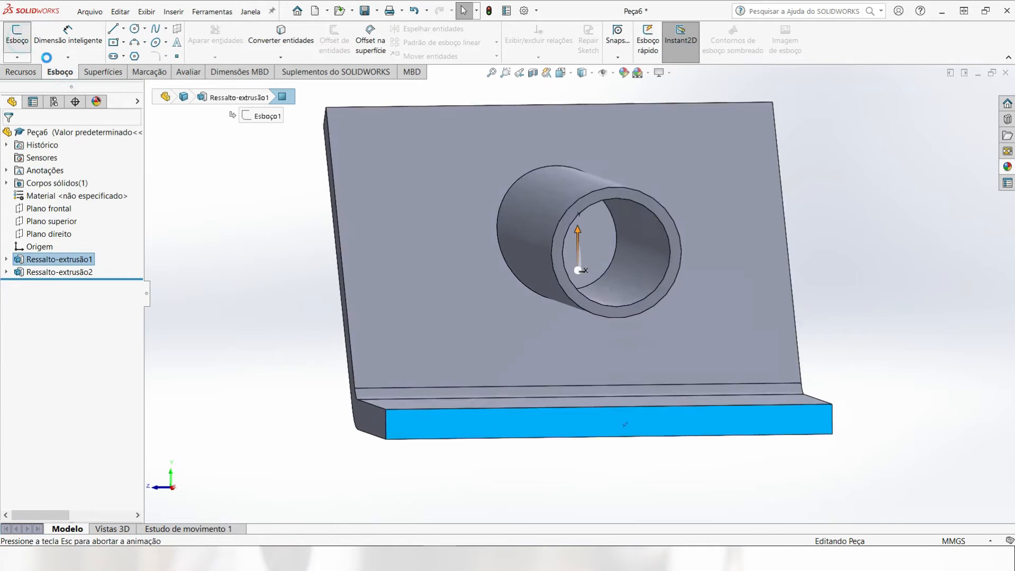
Step: Sketch a corner rectangle about 13 mm wide and 34 mm tall from the flat leg's upper edge up into the tube
{"action": "left_click", "coordinate": [123, 42]}
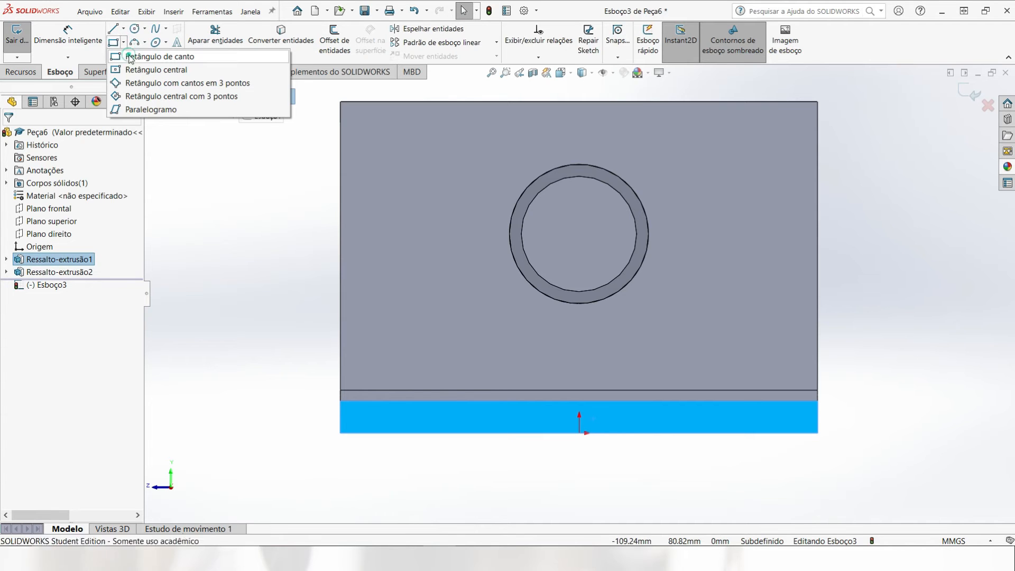
{"action": "left_click", "coordinate": [140, 59]}
{"action": "scroll", "coordinate": [596, 335], "scroll_direction": "down", "scroll_amount": 2}
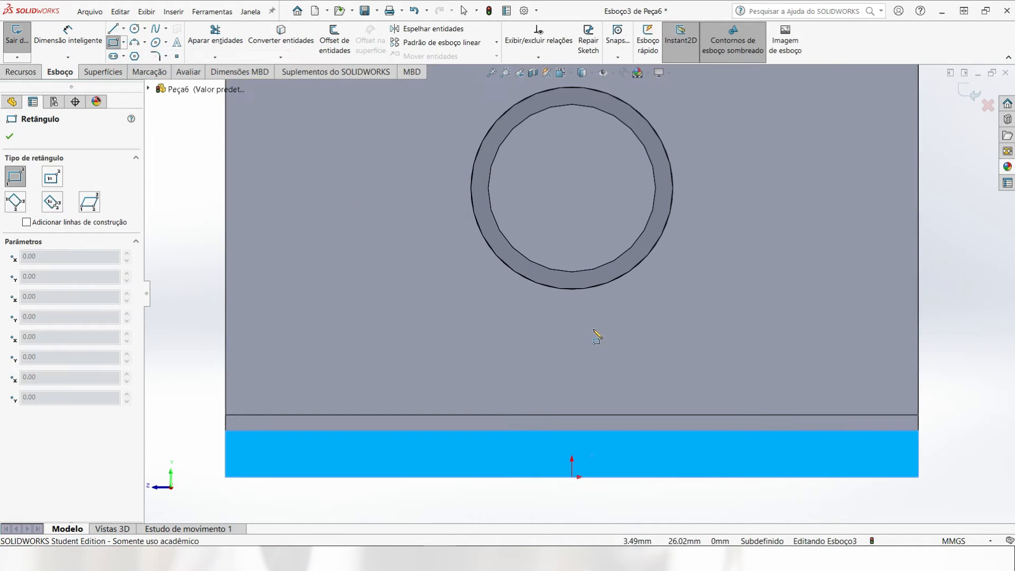
{"action": "left_click", "coordinate": [533, 431]}
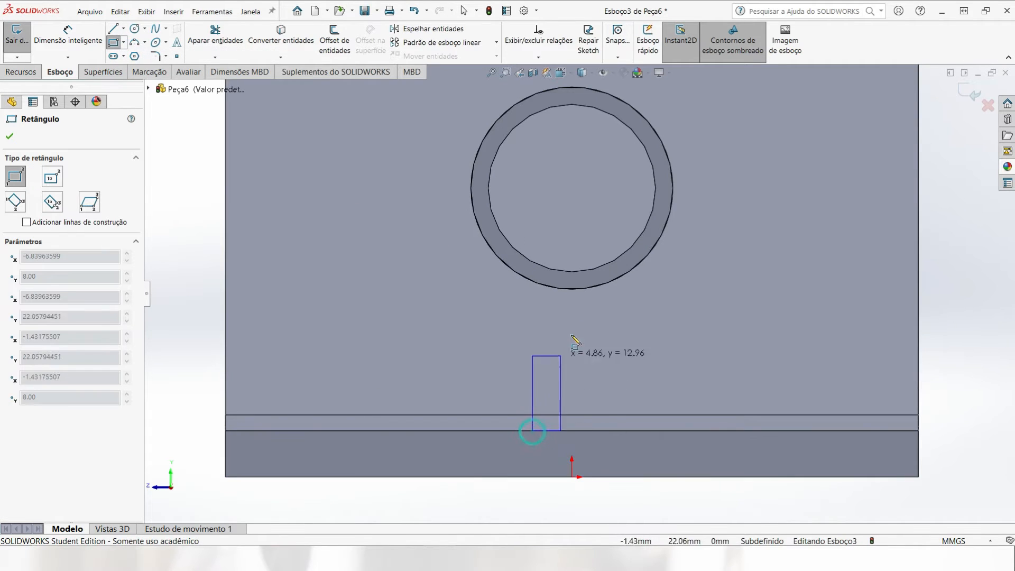
{"action": "left_click", "coordinate": [606, 233]}
{"action": "key", "text": "Escape"}
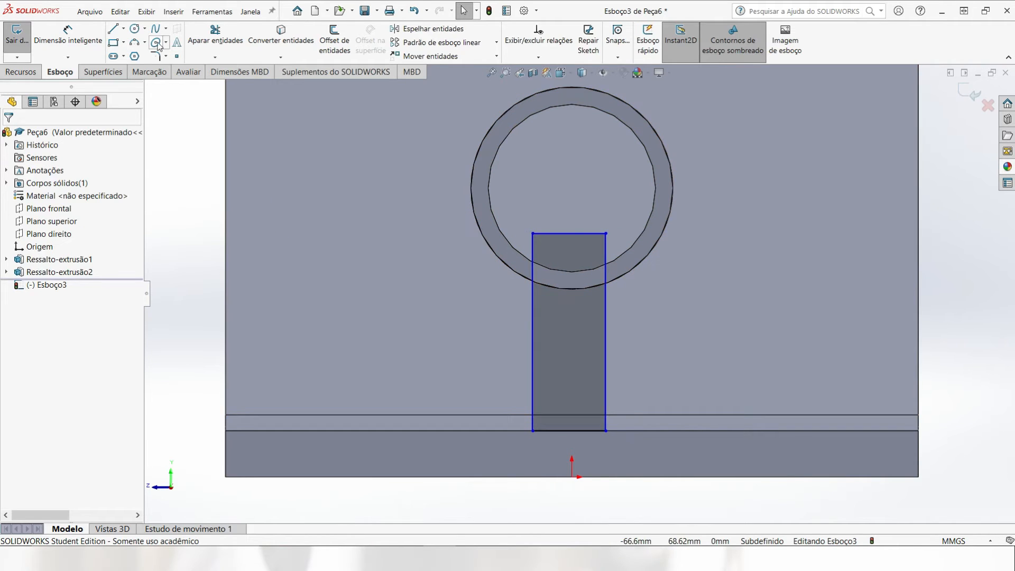
Step: Draw a construction centerline about 8 mm long from the origin to the midpoint of the rectangle's base and make it vertical
{"action": "left_click", "coordinate": [124, 29]}
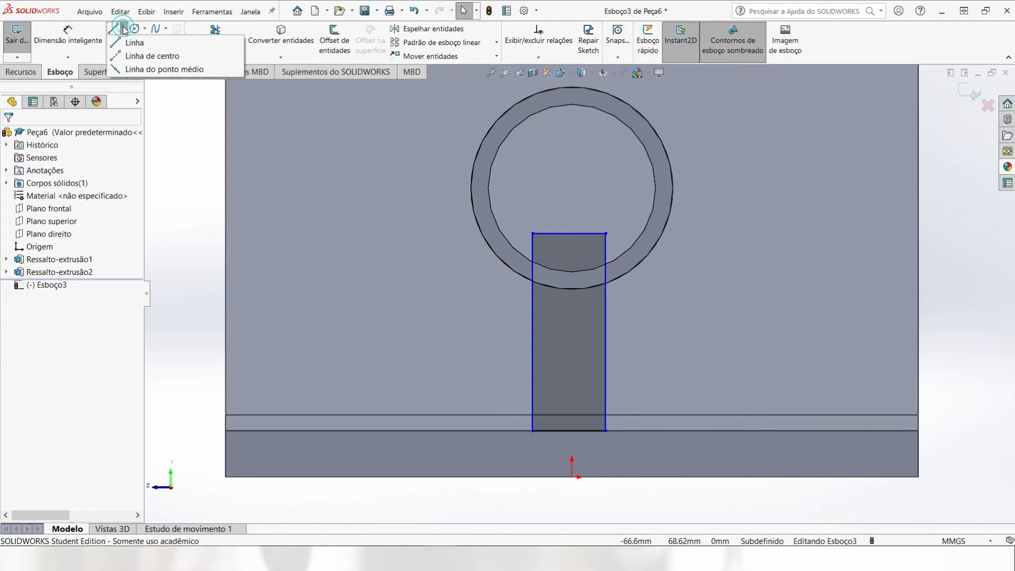
{"action": "left_click", "coordinate": [128, 56]}
{"action": "scroll", "coordinate": [606, 458], "scroll_direction": "down", "scroll_amount": 3}
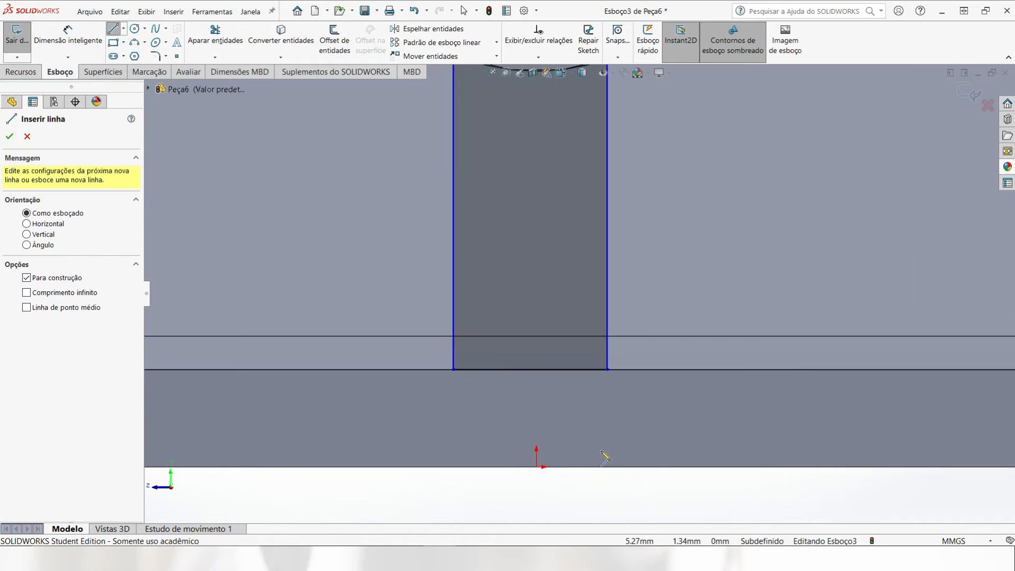
{"action": "left_click", "coordinate": [537, 466]}
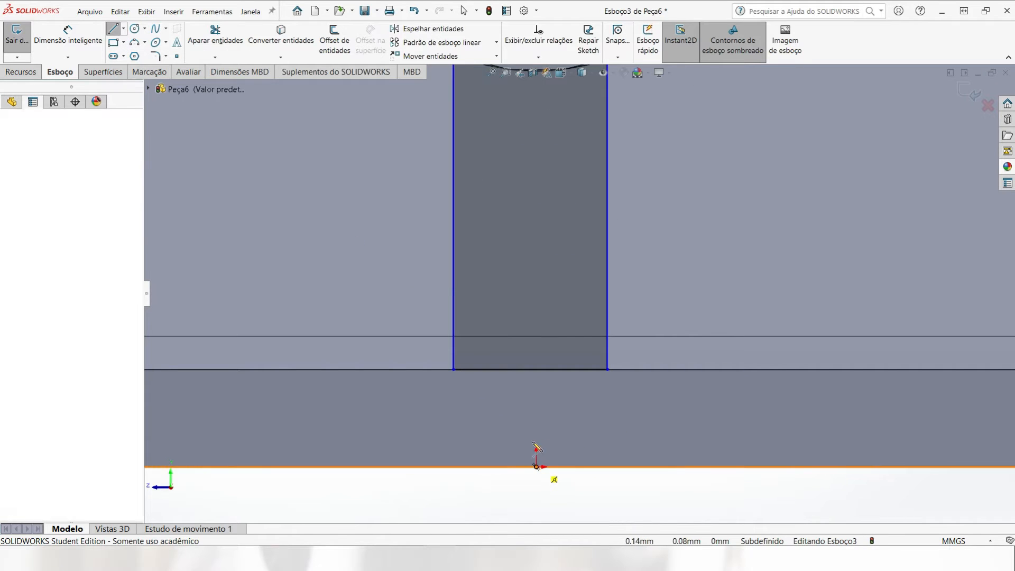
{"action": "left_click", "coordinate": [530, 369]}
{"action": "key", "text": "Escape"}
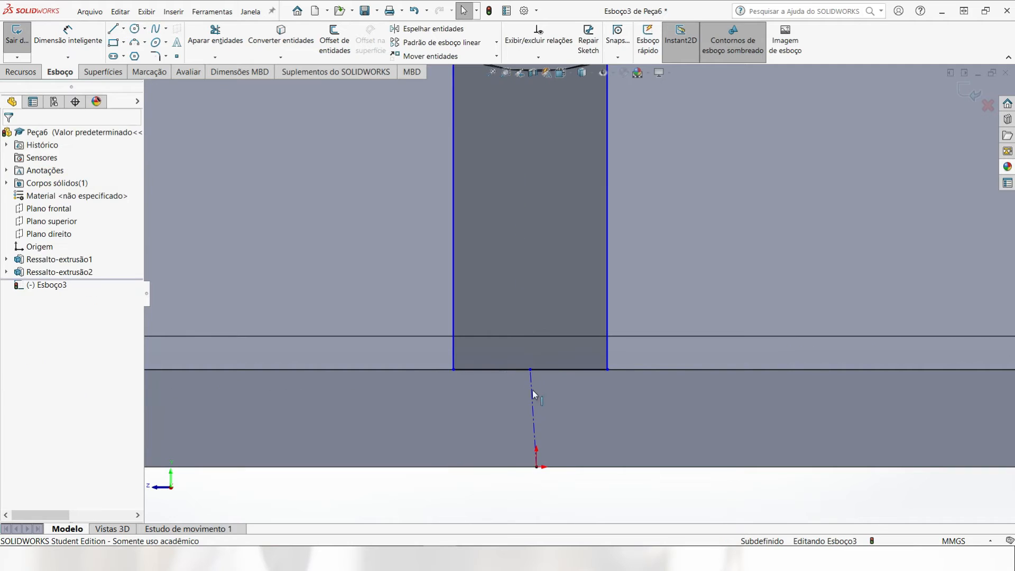
{"action": "left_click", "coordinate": [533, 397]}
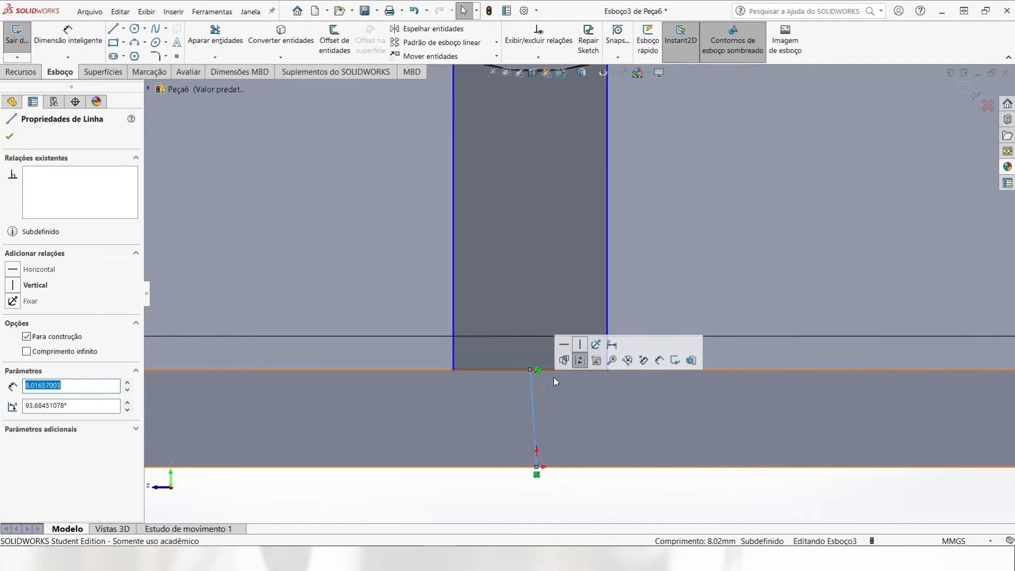
{"action": "left_click", "coordinate": [579, 346]}
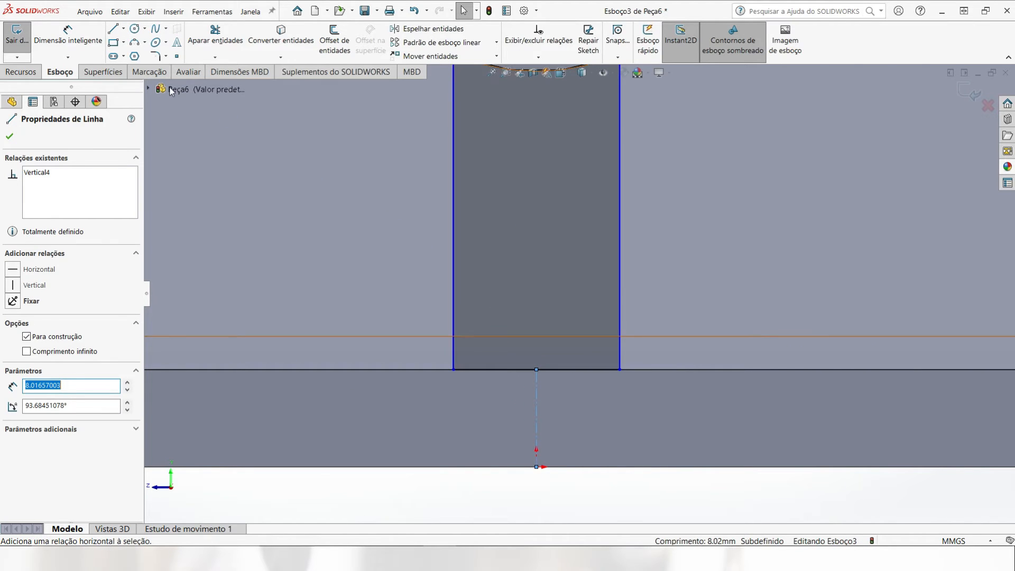
Step: Dimension the rectangle's width between its two vertical sides as 8 mm
{"action": "left_click", "coordinate": [69, 42]}
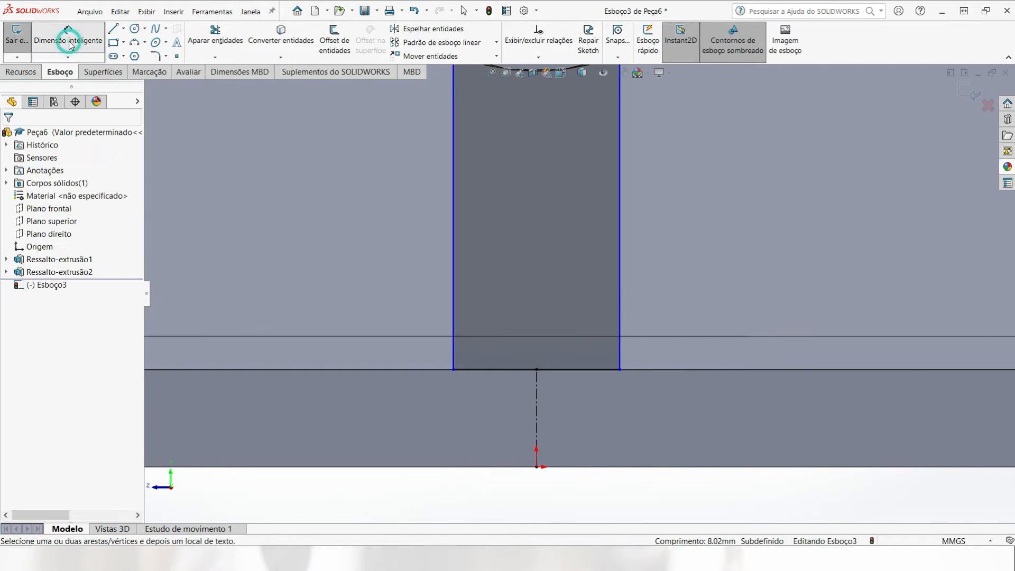
{"action": "left_click", "coordinate": [454, 256]}
{"action": "left_click", "coordinate": [619, 269]}
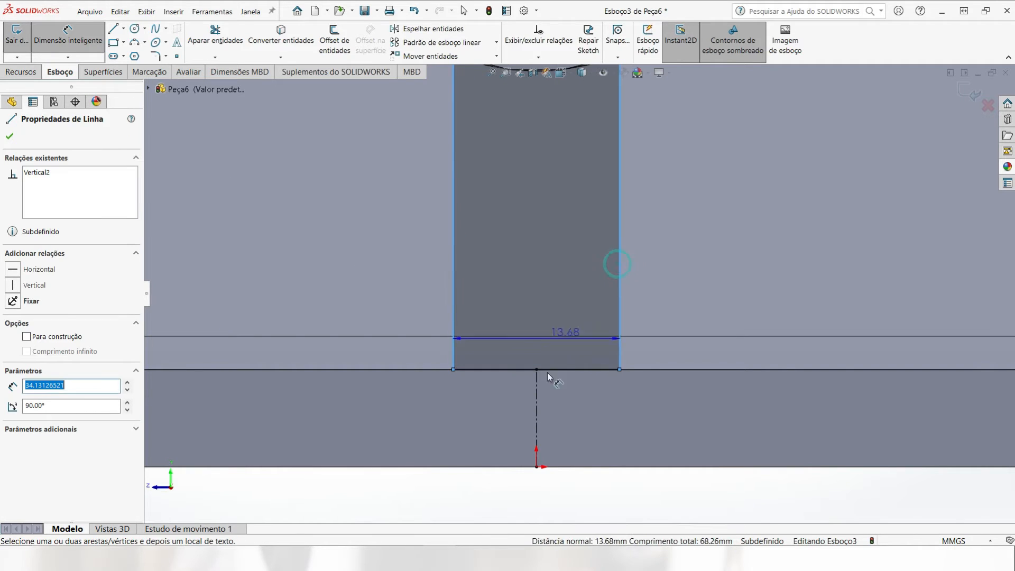
{"action": "scroll", "coordinate": [532, 455], "scroll_direction": "up", "scroll_amount": 1}
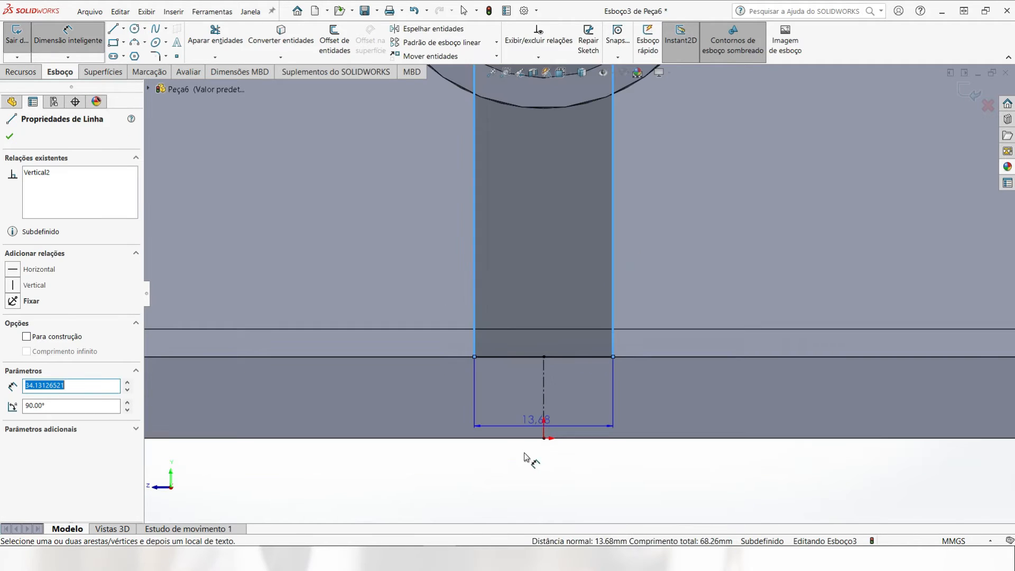
{"action": "left_click", "coordinate": [559, 501]}
{"action": "type", "text": "8"}
{"action": "key", "text": "Return"}
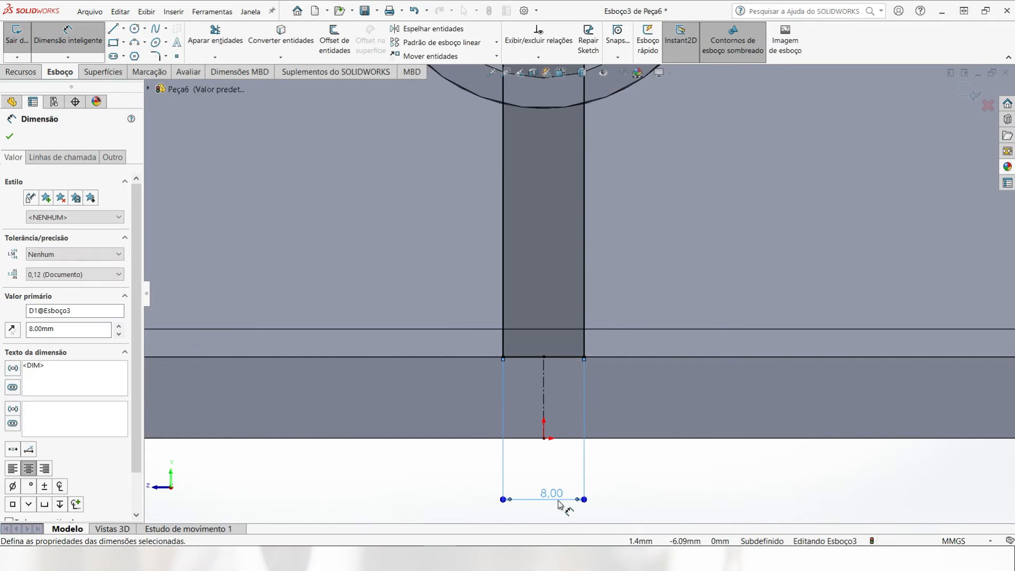
{"action": "scroll", "coordinate": [588, 313], "scroll_direction": "up", "scroll_amount": 2}
{"action": "scroll", "coordinate": [630, 155], "scroll_direction": "down", "scroll_amount": 2}
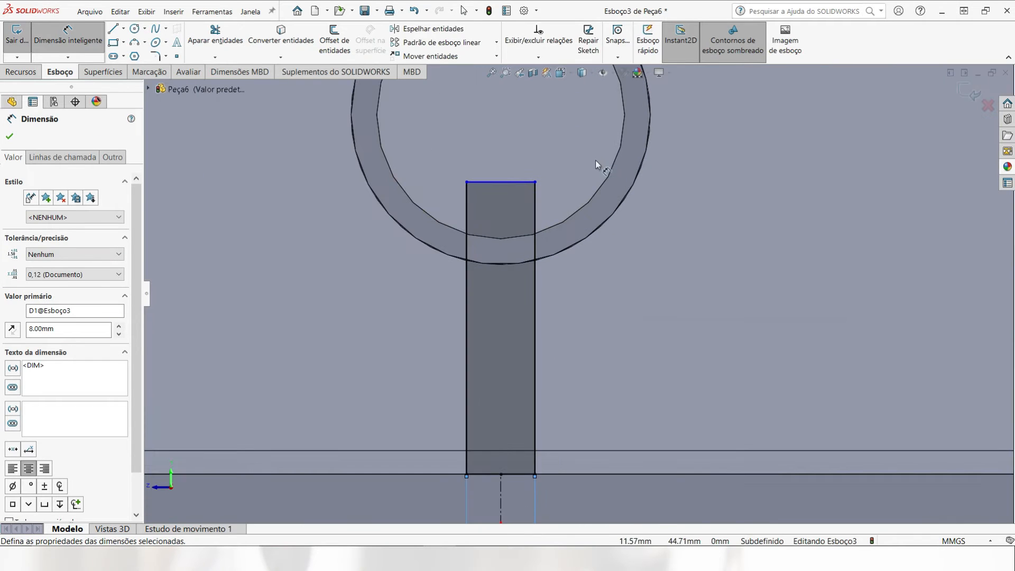
{"action": "key", "text": "Escape"}
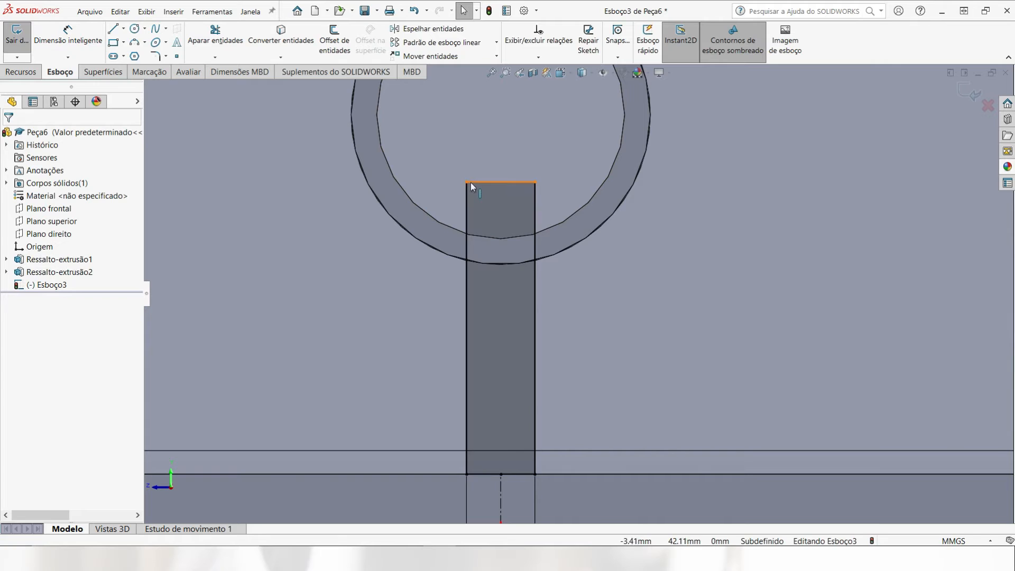
{"action": "left_click", "coordinate": [467, 182]}
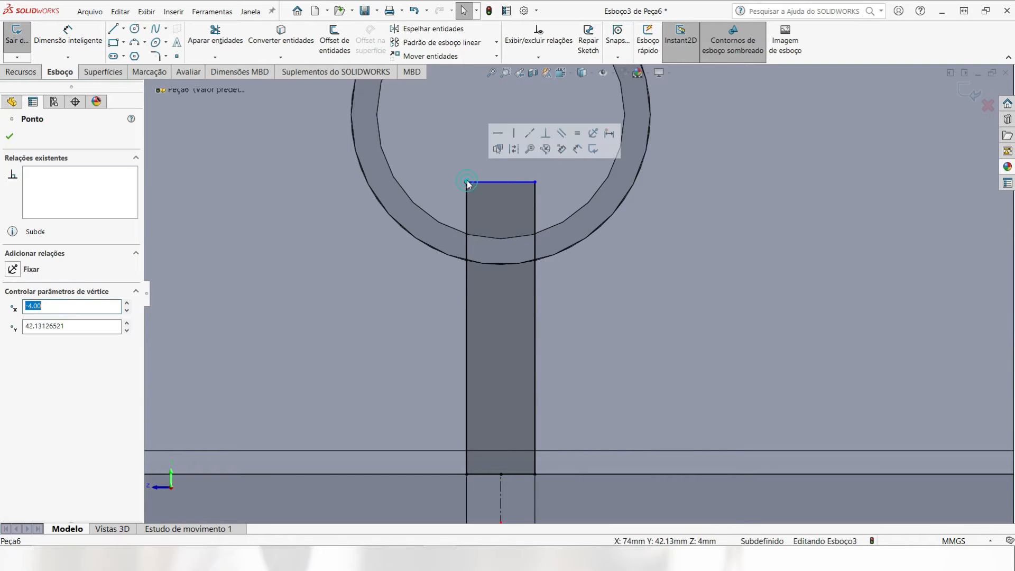
{"action": "left_click", "coordinate": [461, 261]}
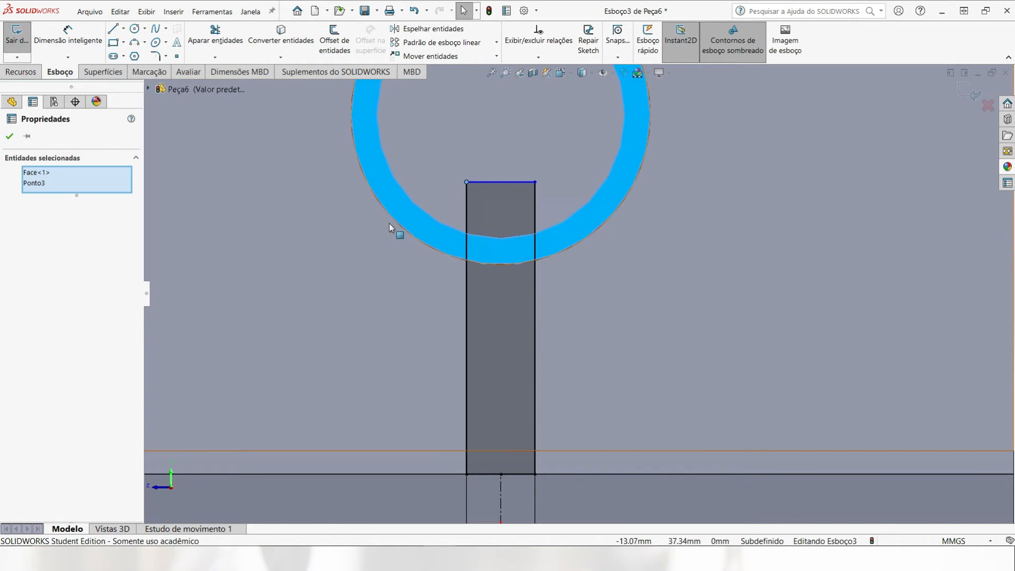
{"action": "key", "text": "Escape"}
Step: Make the rectangle's upper corner point coincident with the tube's outer circular edge
{"action": "scroll", "coordinate": [436, 207], "scroll_direction": "down", "scroll_amount": 3}
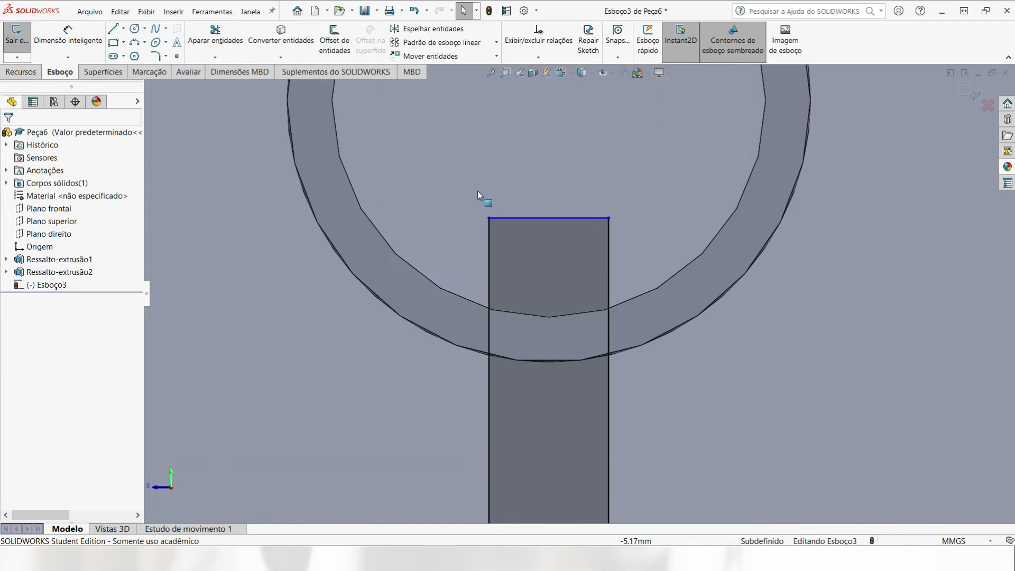
{"action": "left_click", "coordinate": [473, 350]}
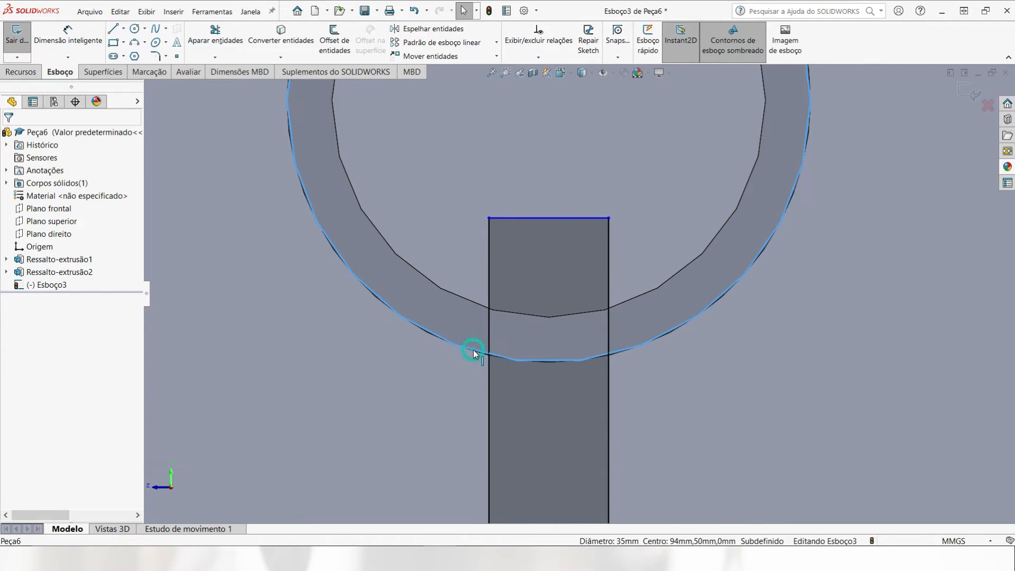
{"action": "left_click", "coordinate": [489, 218], "text": "ctrl"}
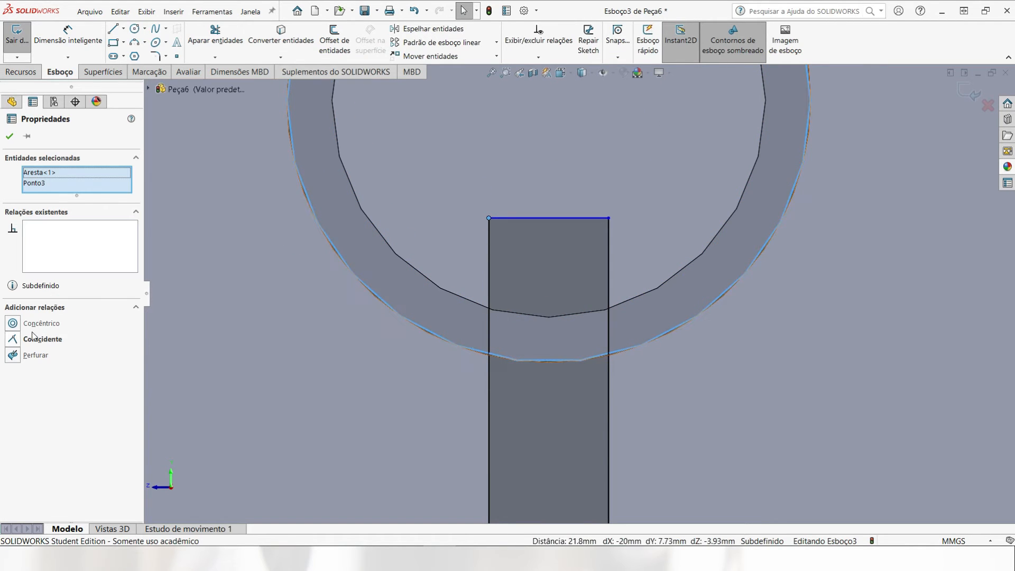
{"action": "left_click", "coordinate": [13, 339]}
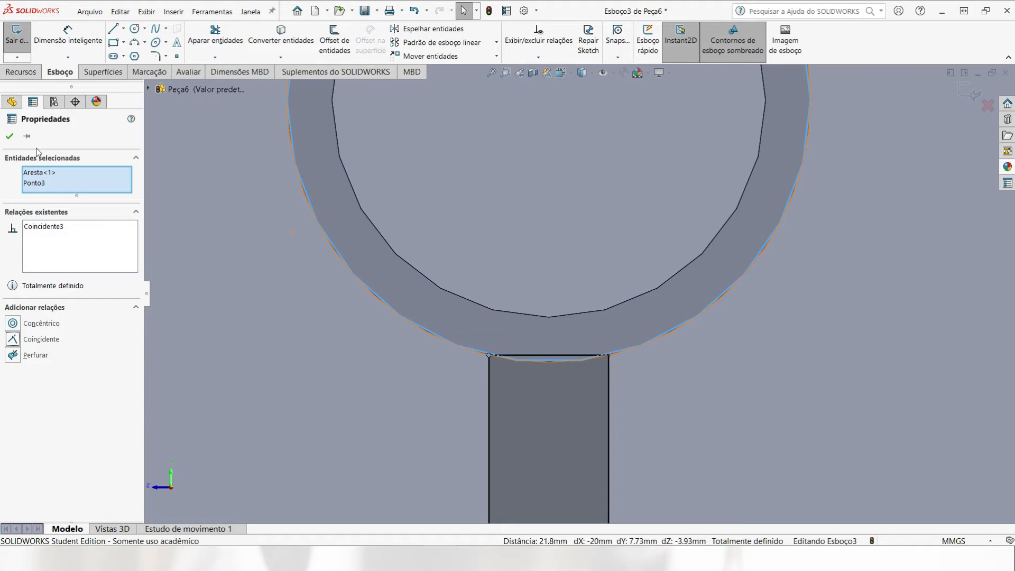
{"action": "left_click", "coordinate": [10, 138]}
Step: Start a boss extrusion of the rib profile from a 20 mm offset, with the offset reversed toward the inclined leg
{"action": "scroll", "coordinate": [493, 313], "scroll_direction": "up", "scroll_amount": 6}
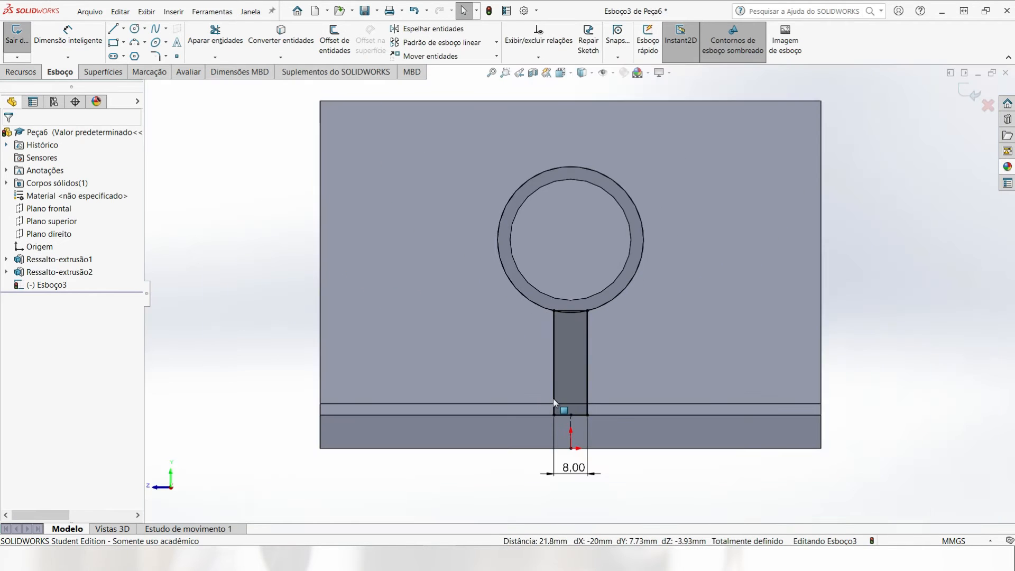
{"action": "middle_click_drag", "start_coordinate": [553, 398], "coordinate": [616, 430]}
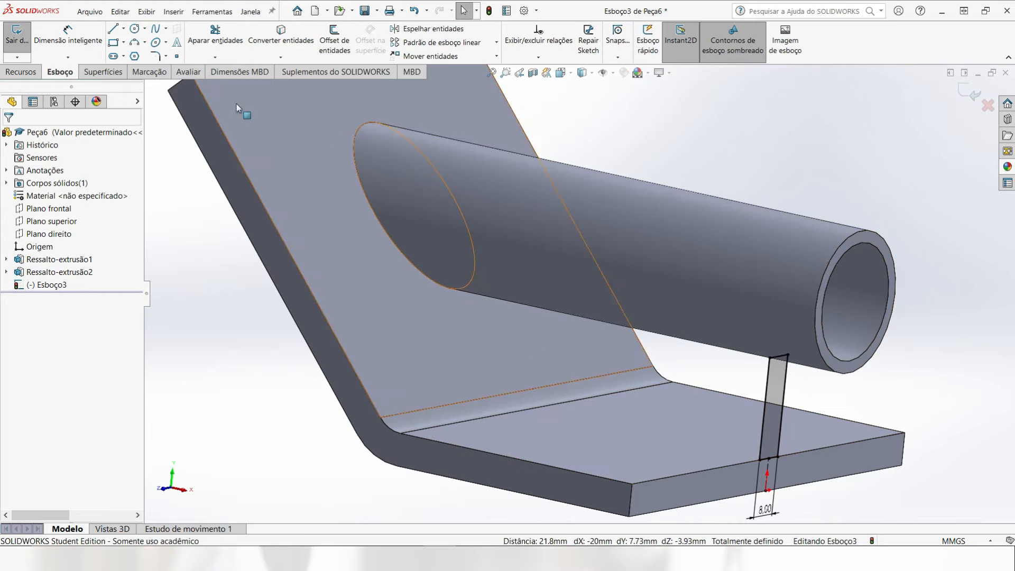
{"action": "left_click", "coordinate": [21, 72]}
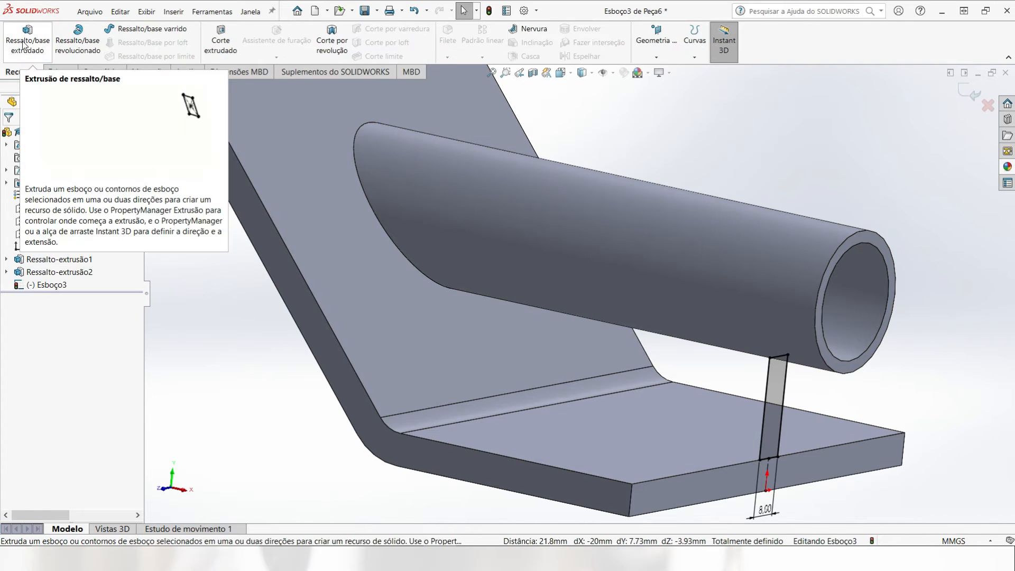
{"action": "left_click", "coordinate": [23, 40]}
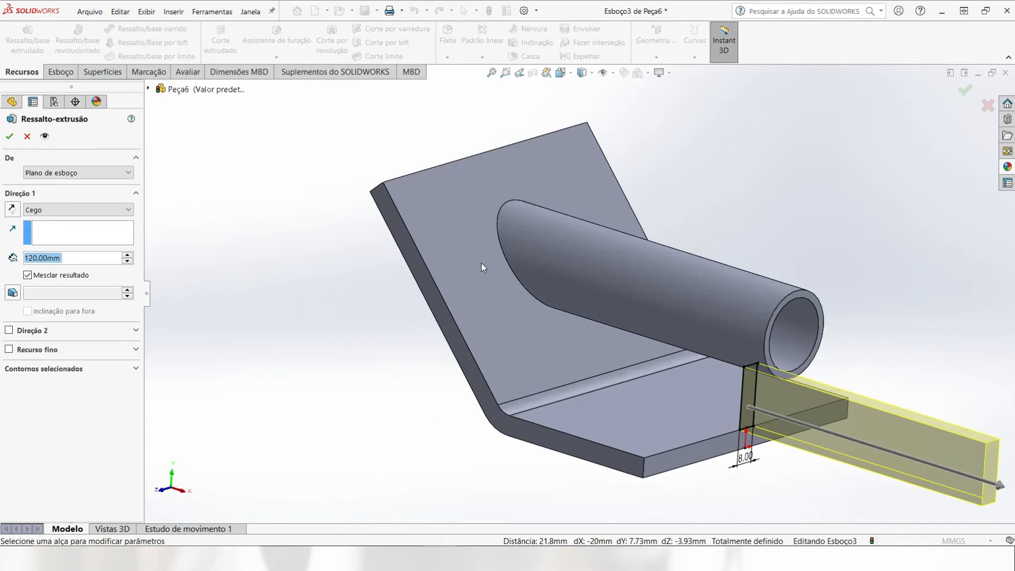
{"action": "left_click", "coordinate": [61, 173]}
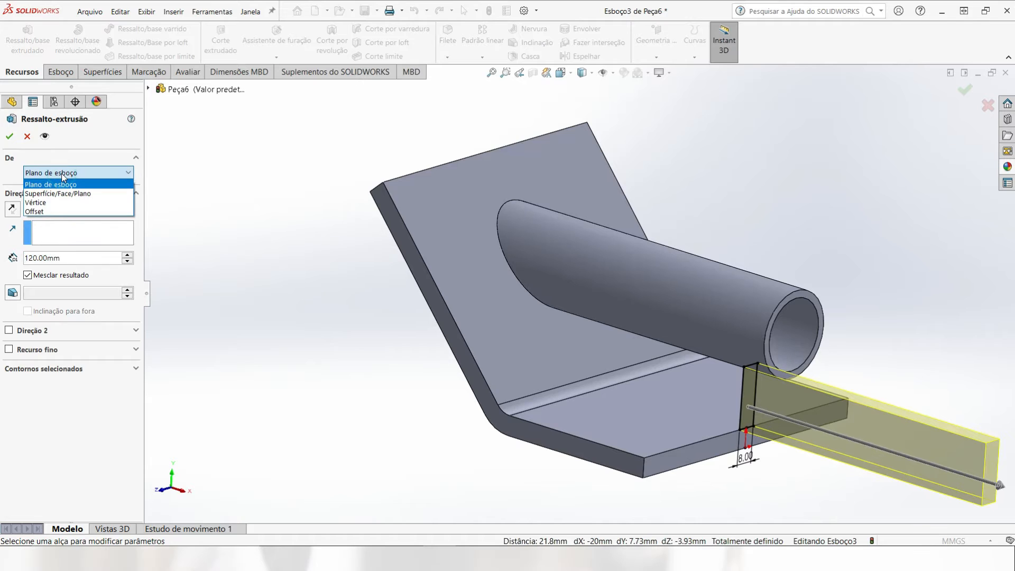
{"action": "left_click", "coordinate": [51, 212]}
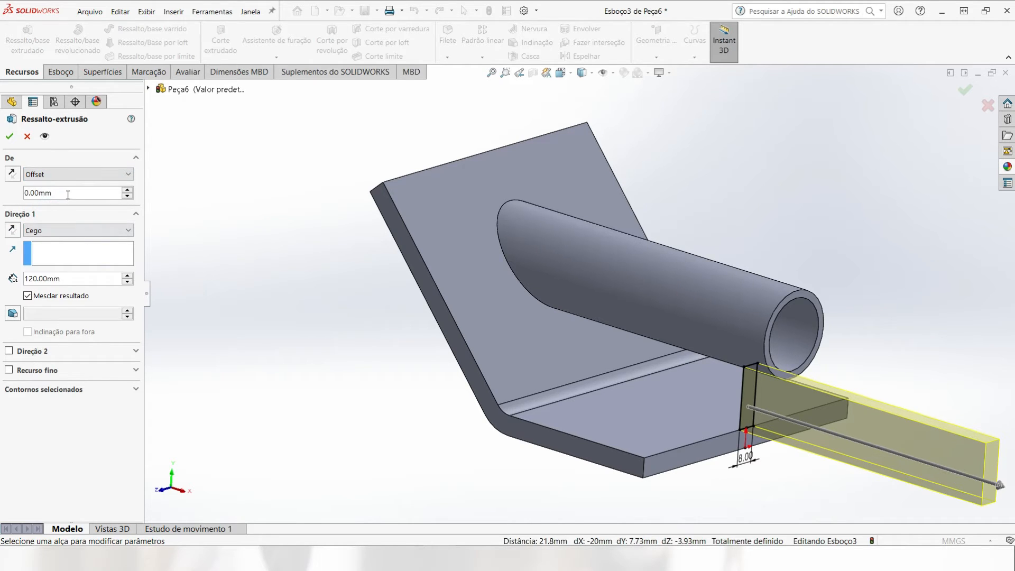
{"action": "type", "text": "20"}
{"action": "key", "text": "Return"}
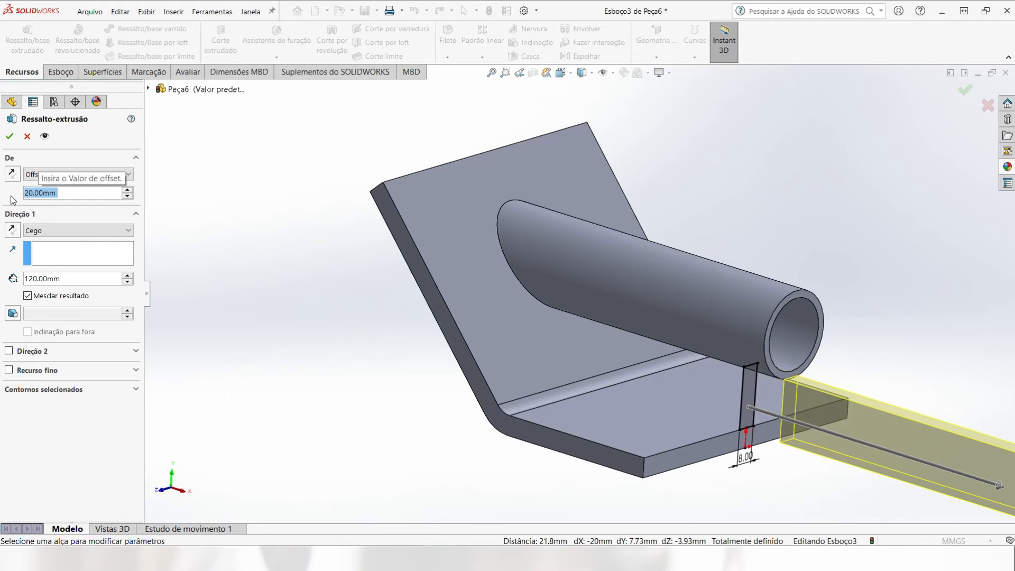
{"action": "middle_click_drag", "start_coordinate": [760, 473], "coordinate": [340, 297]}
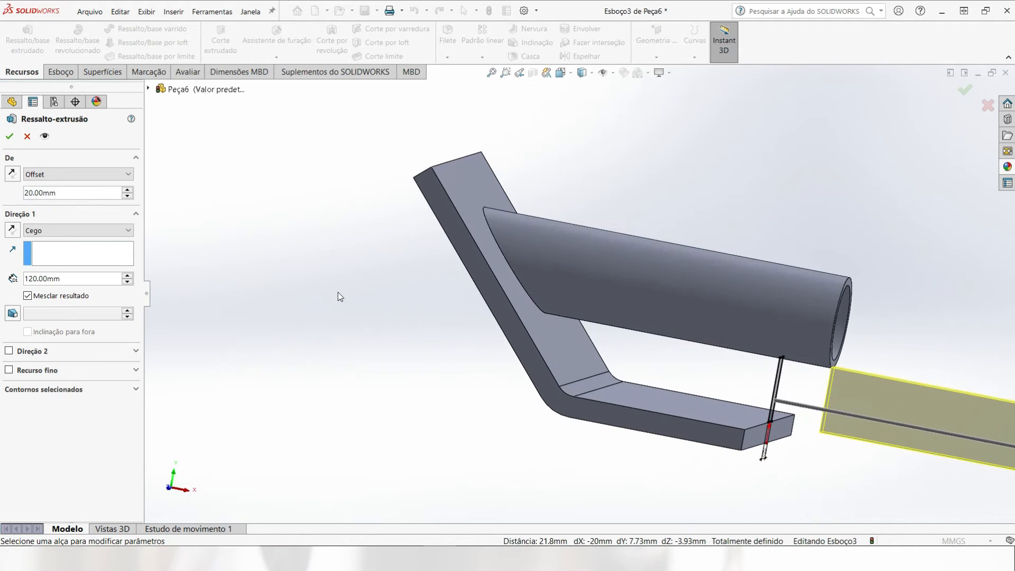
{"action": "left_click", "coordinate": [13, 174]}
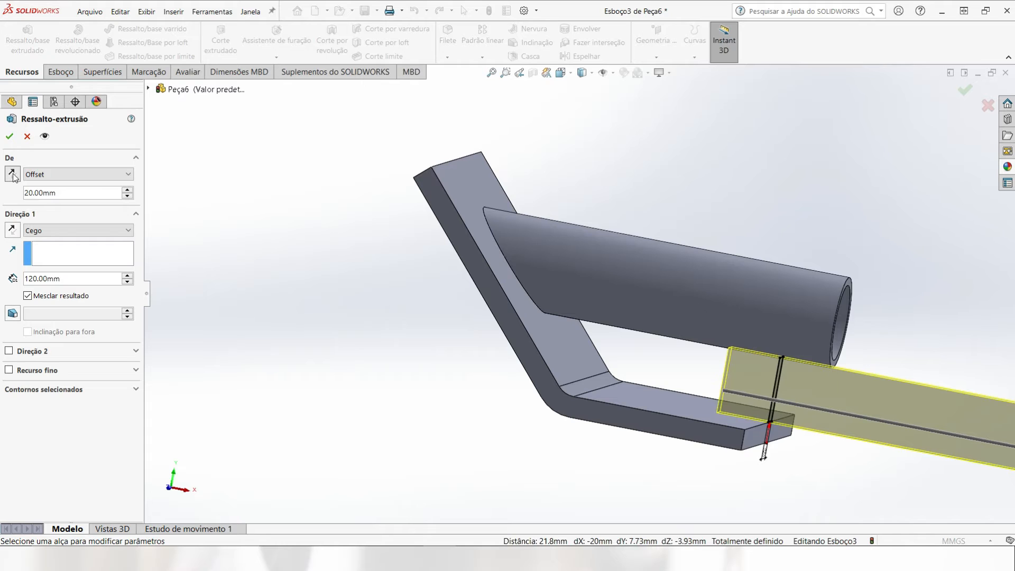
Step: Reverse the rib extrusion toward the inclined leg, set its end condition to Up To Next and finish the feature
{"action": "left_click", "coordinate": [12, 231]}
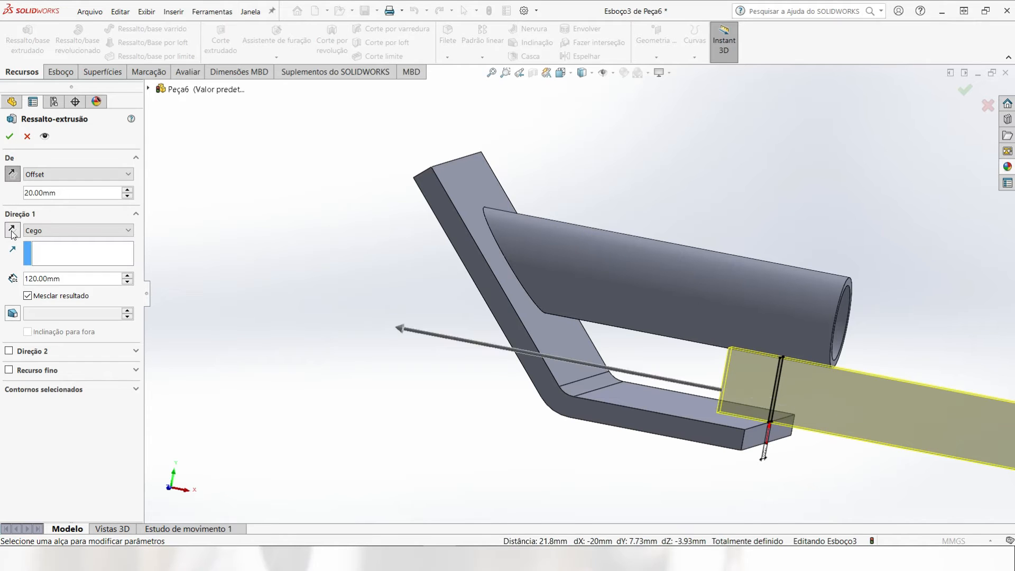
{"action": "left_click", "coordinate": [66, 232]}
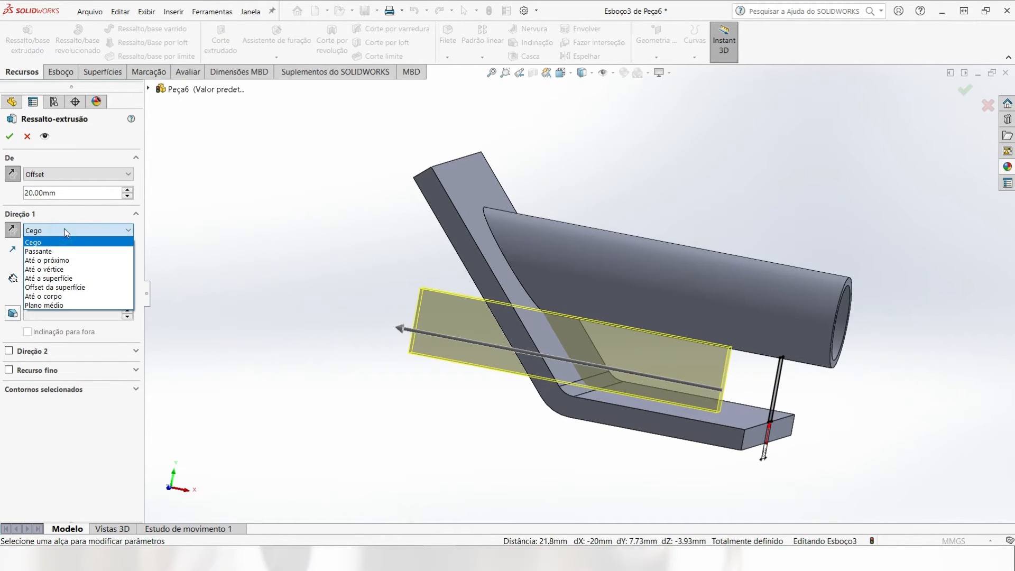
{"action": "left_click", "coordinate": [61, 261]}
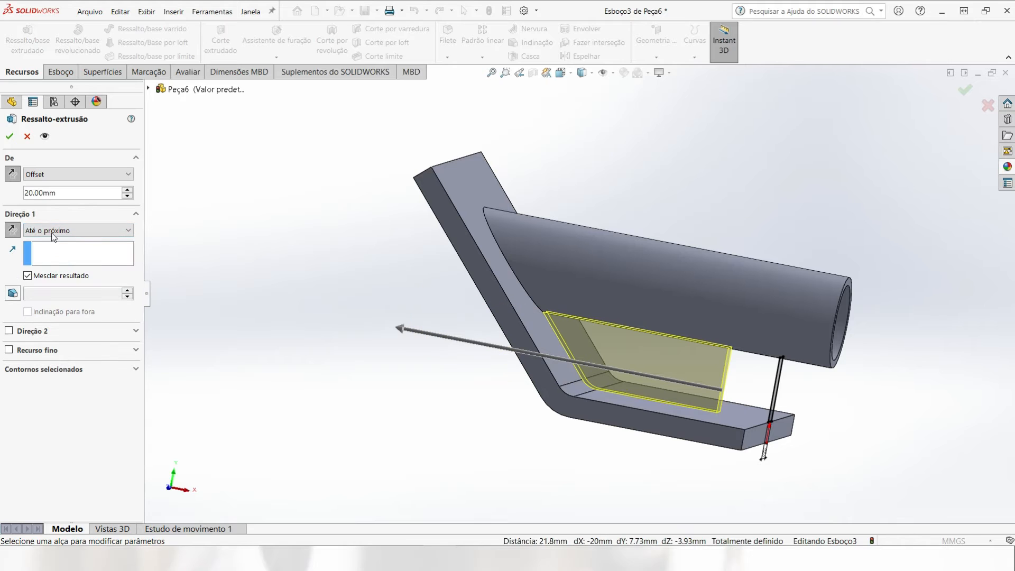
{"action": "left_click", "coordinate": [9, 138]}
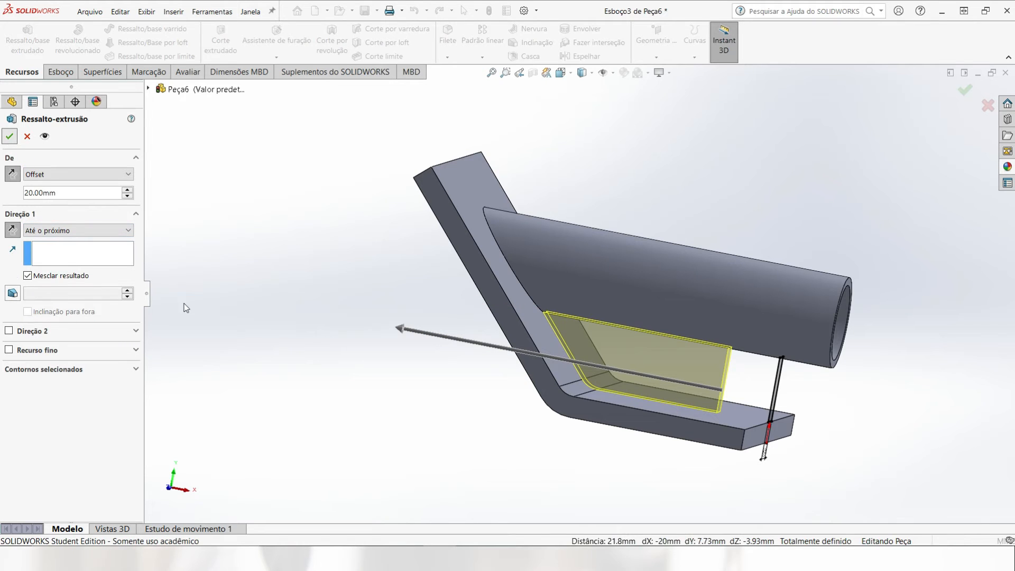
{"action": "left_click", "coordinate": [363, 407]}
Step: Start a fillet with an 8 mm radius and select the two corner edges at the flat leg's free end
{"action": "middle_click_drag", "start_coordinate": [524, 458], "coordinate": [440, 500]}
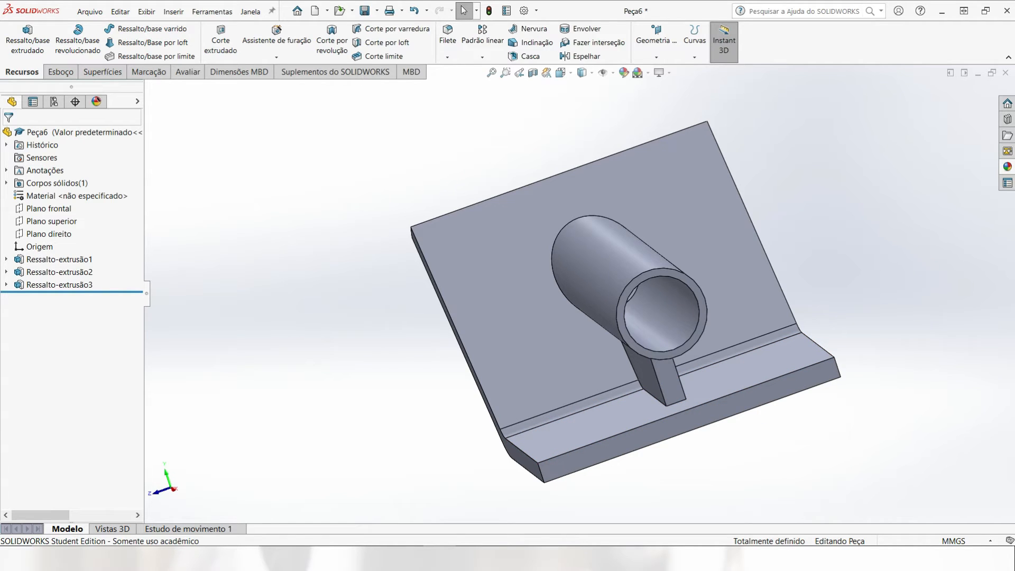
{"action": "left_click", "coordinate": [448, 42]}
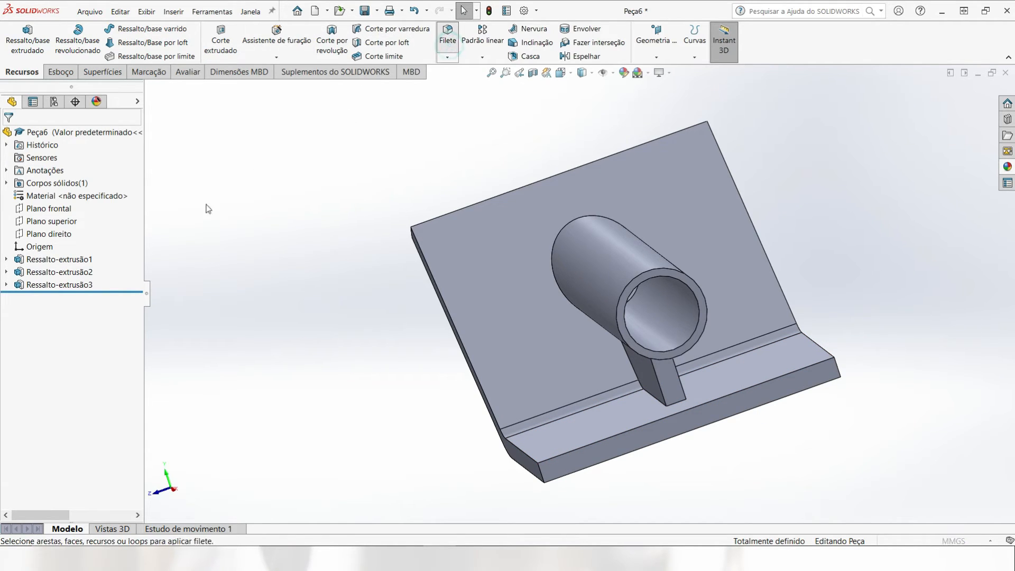
{"action": "type", "text": "8"}
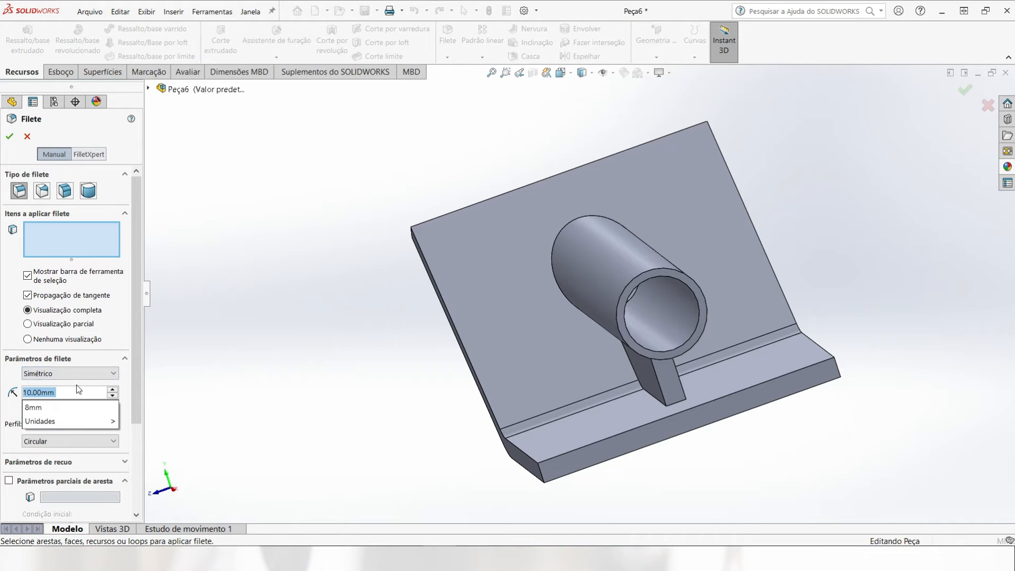
{"action": "key", "text": "Return"}
{"action": "scroll", "coordinate": [503, 423], "scroll_direction": "down", "scroll_amount": 3}
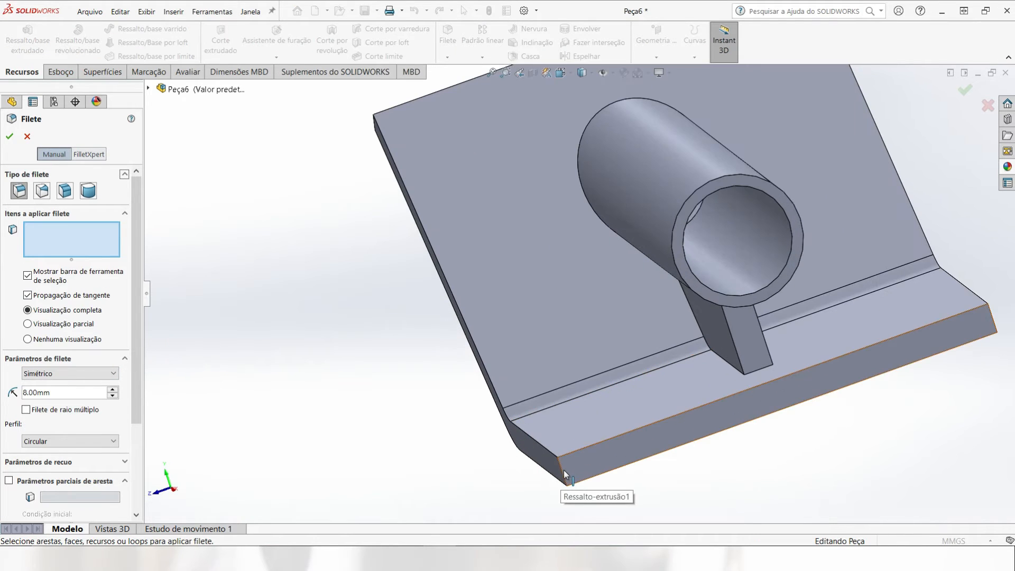
{"action": "left_click", "coordinate": [562, 481]}
{"action": "key", "text": "z"}
{"action": "middle_click_drag", "start_coordinate": [754, 340], "coordinate": [773, 376]}
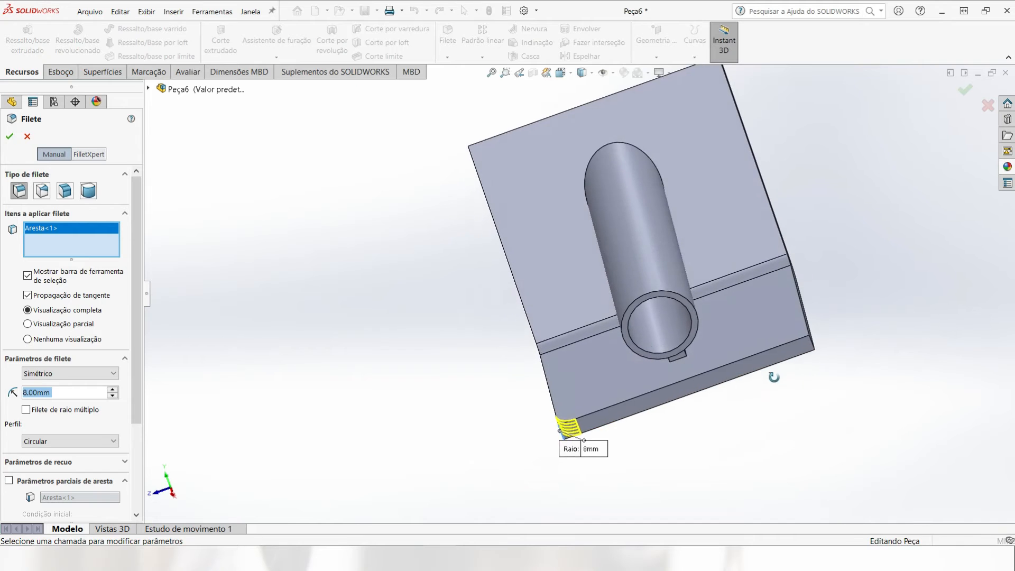
{"action": "scroll", "coordinate": [811, 345], "scroll_direction": "down", "scroll_amount": 5}
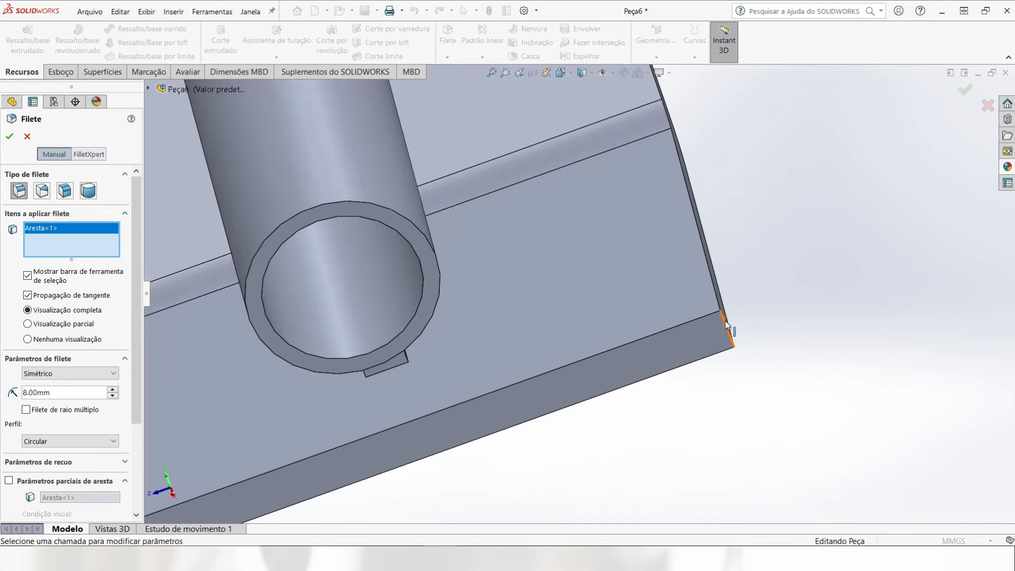
{"action": "left_click", "coordinate": [728, 331]}
Step: Add the two corner edges at the inclined leg's free end to the fillet and apply it
{"action": "scroll", "coordinate": [731, 338], "scroll_direction": "up", "scroll_amount": 5}
{"action": "middle_click_drag", "start_coordinate": [641, 239], "coordinate": [557, 399]}
{"action": "scroll", "coordinate": [664, 219], "scroll_direction": "down", "scroll_amount": 3}
{"action": "scroll", "coordinate": [664, 219], "scroll_direction": "down", "scroll_amount": 2}
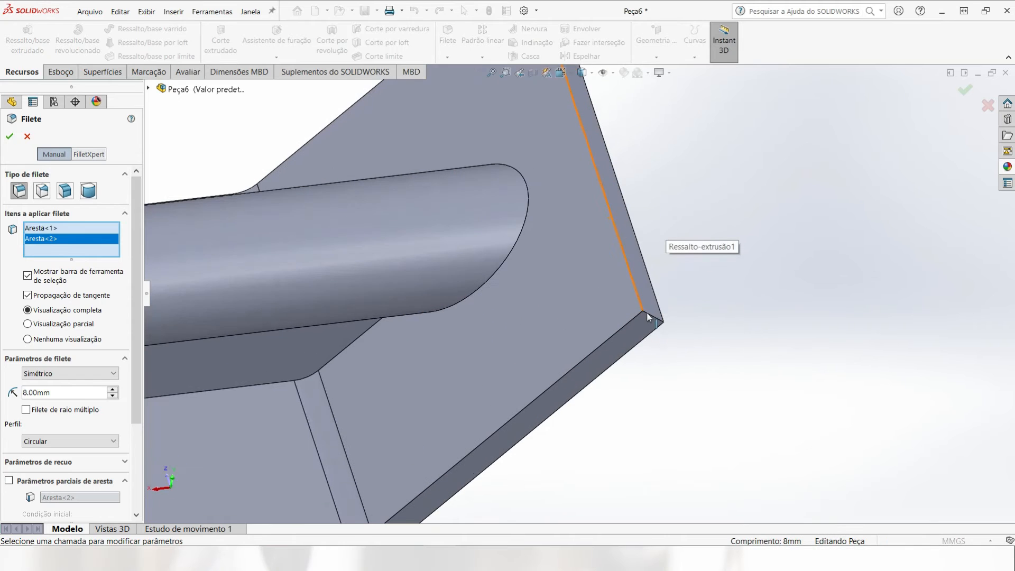
{"action": "left_click", "coordinate": [657, 318]}
{"action": "scroll", "coordinate": [714, 351], "scroll_direction": "up", "scroll_amount": 5}
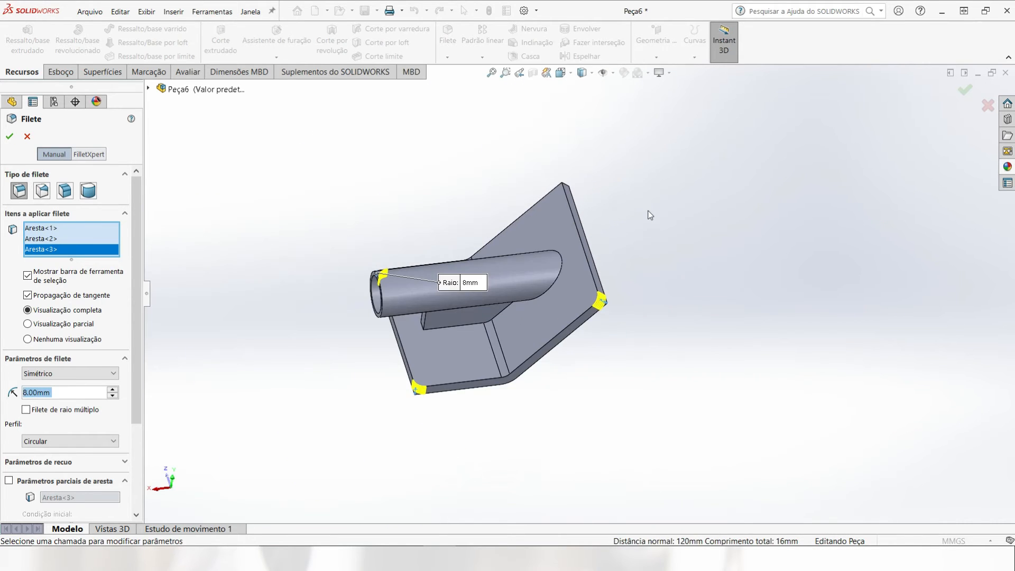
{"action": "middle_click_drag", "start_coordinate": [715, 351], "coordinate": [482, 423]}
{"action": "scroll", "coordinate": [470, 403], "scroll_direction": "down", "scroll_amount": 4}
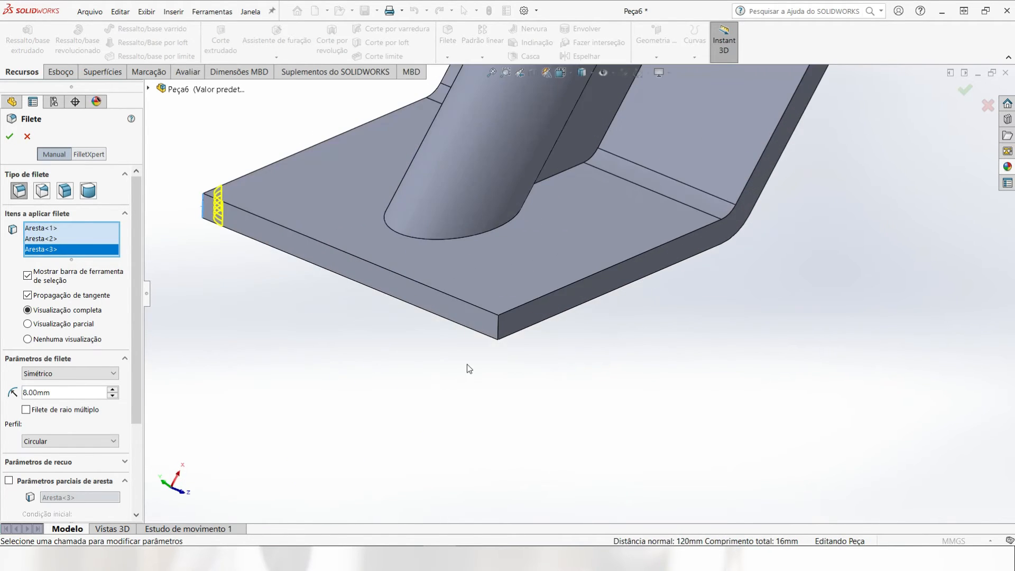
{"action": "left_click", "coordinate": [500, 320]}
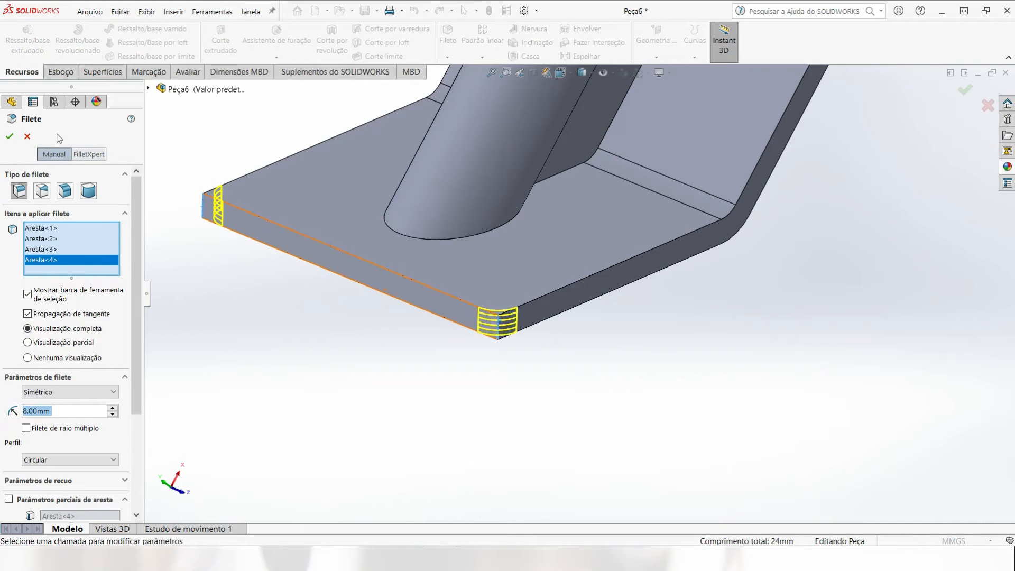
{"action": "left_click", "coordinate": [10, 138]}
Step: Start a sketch on the inner face of the flat leg, where the rib stands
{"action": "scroll", "coordinate": [652, 408], "scroll_direction": "up", "scroll_amount": 5}
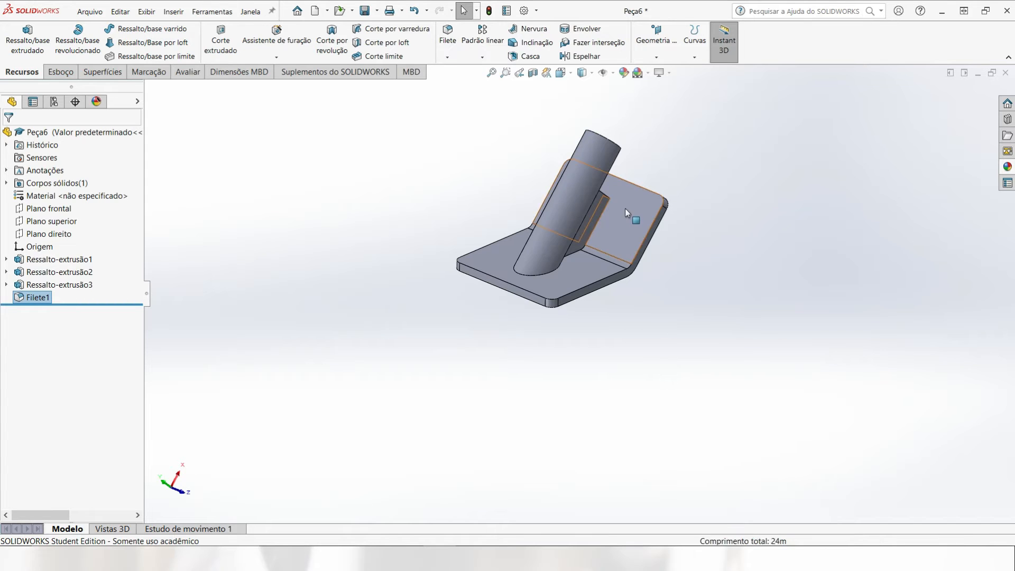
{"action": "left_click", "coordinate": [637, 233]}
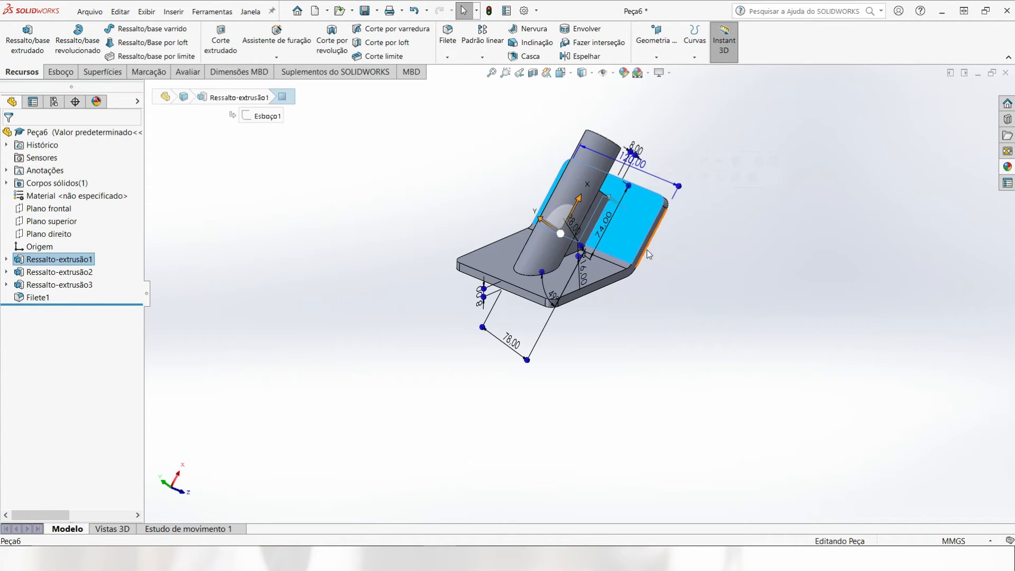
{"action": "left_click", "coordinate": [60, 72]}
{"action": "left_click", "coordinate": [16, 37]}
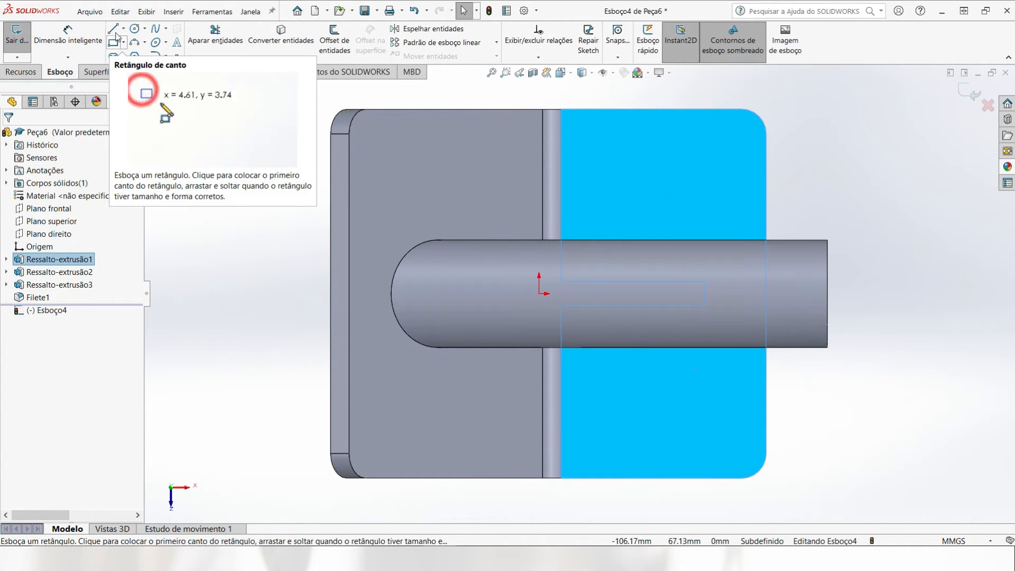
Step: Draw a corner rectangle of about 50 × 103 mm on the flat leg's face and convert it to construction geometry
{"action": "left_click", "coordinate": [113, 43]}
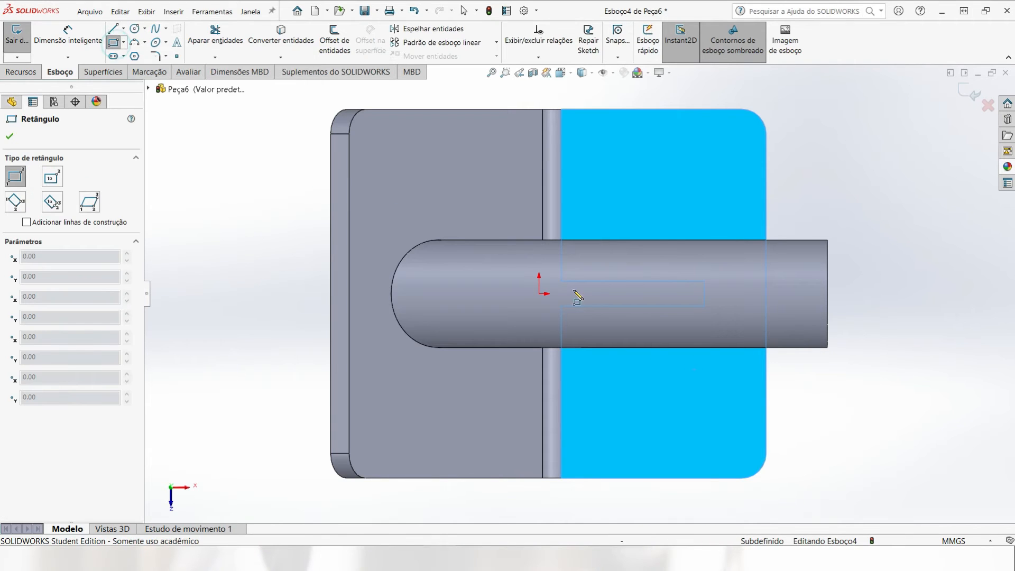
{"action": "left_click", "coordinate": [736, 451]}
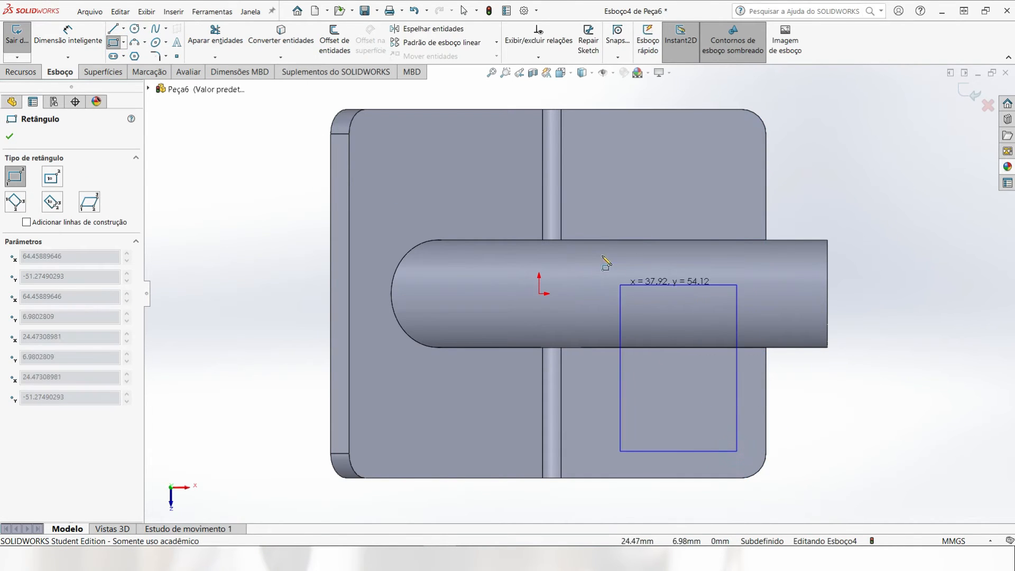
{"action": "left_click", "coordinate": [584, 133]}
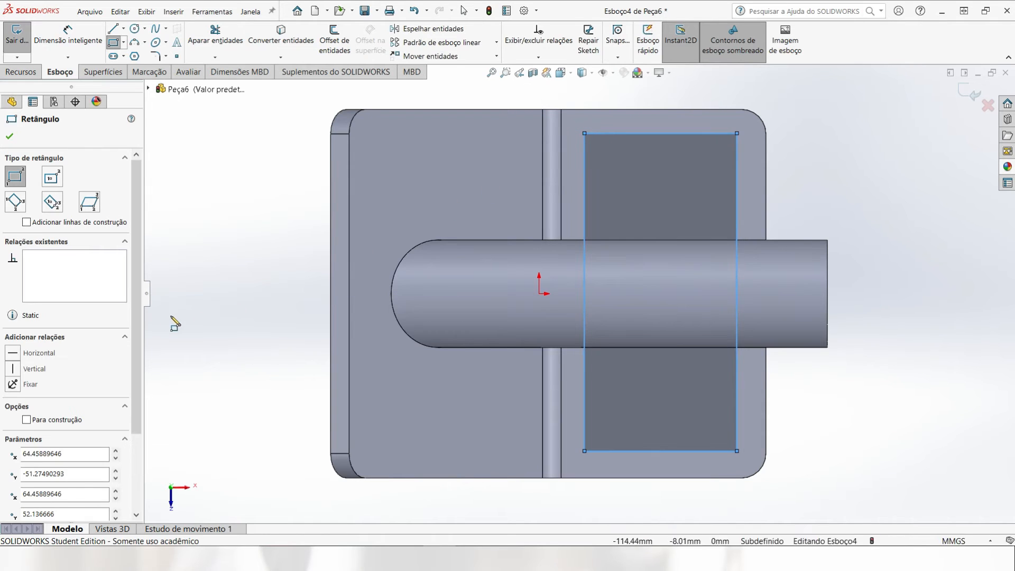
{"action": "left_click_drag", "start_coordinate": [138, 303], "coordinate": [134, 359]}
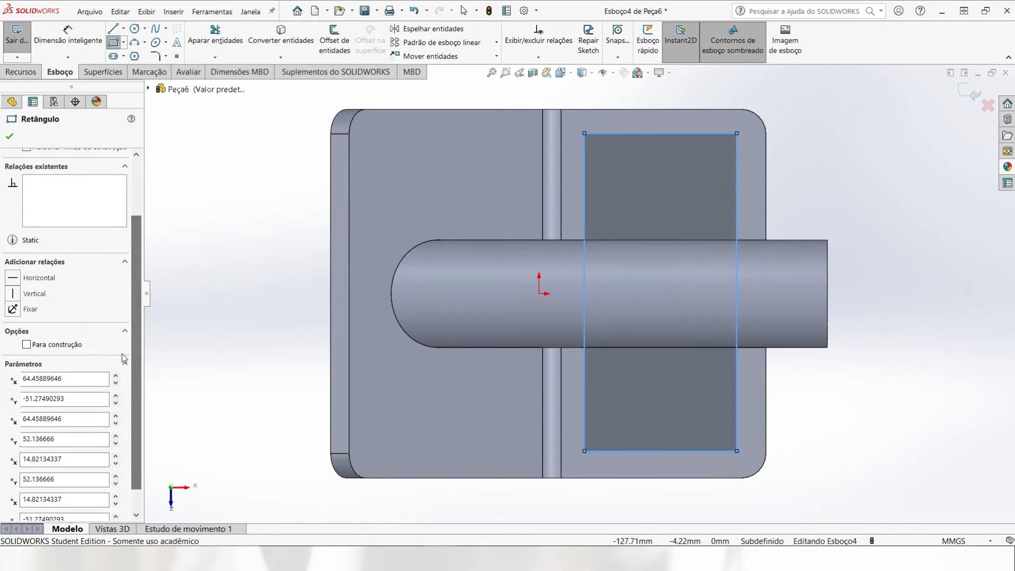
{"action": "left_click", "coordinate": [27, 344]}
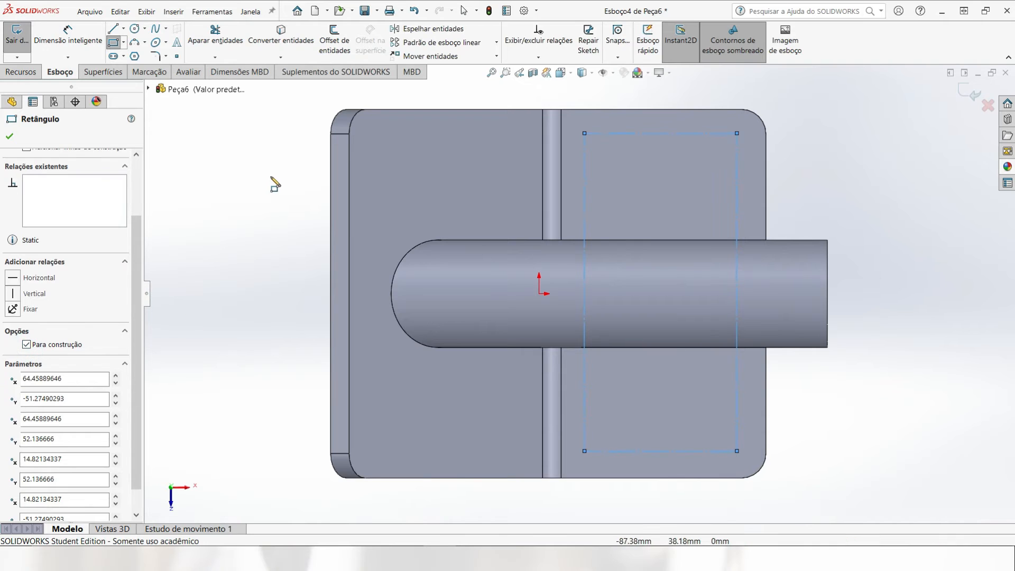
{"action": "key", "text": "Escape"}
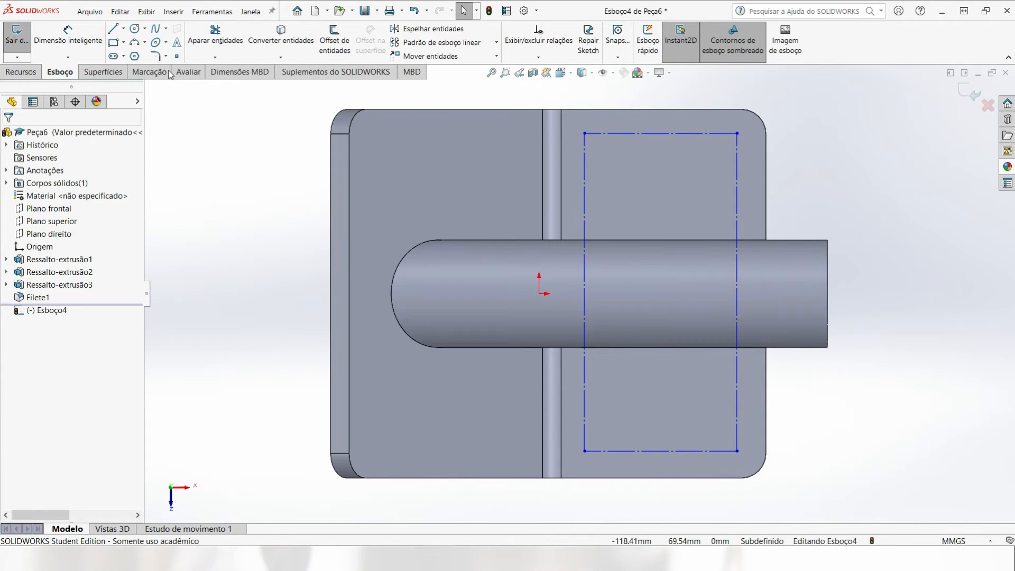
Step: Draw four circles of about 13 to 14 mm diameter, one centred on each corner of the construction rectangle
{"action": "left_click", "coordinate": [134, 29]}
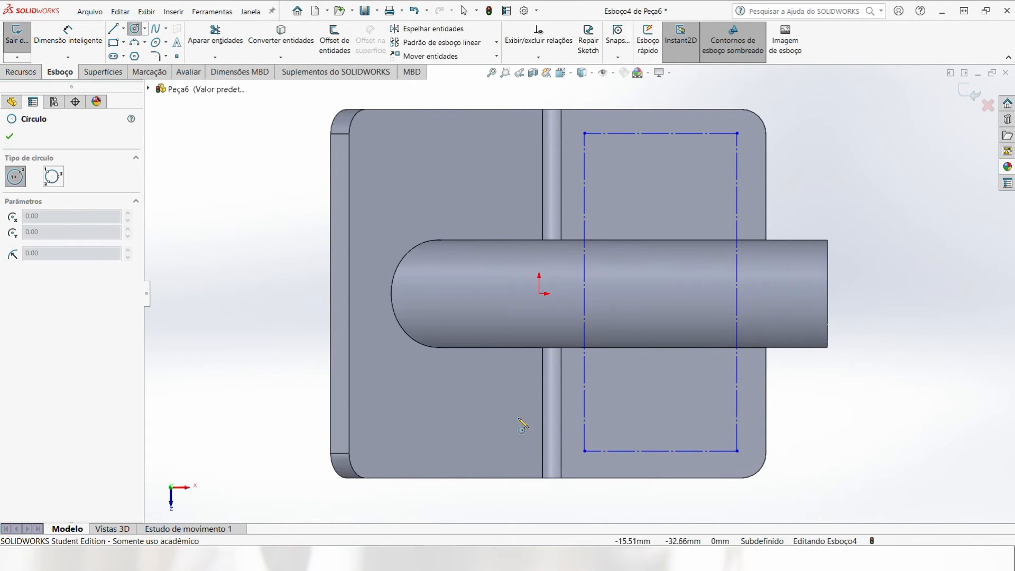
{"action": "left_click", "coordinate": [584, 451]}
{"action": "left_click", "coordinate": [600, 439]}
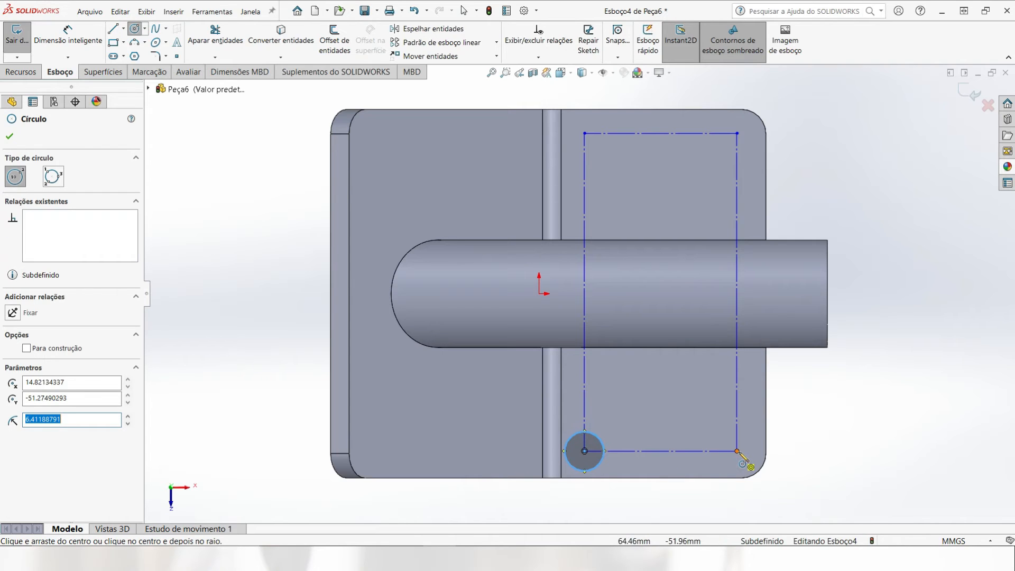
{"action": "left_click", "coordinate": [736, 451]}
{"action": "left_click", "coordinate": [737, 133]}
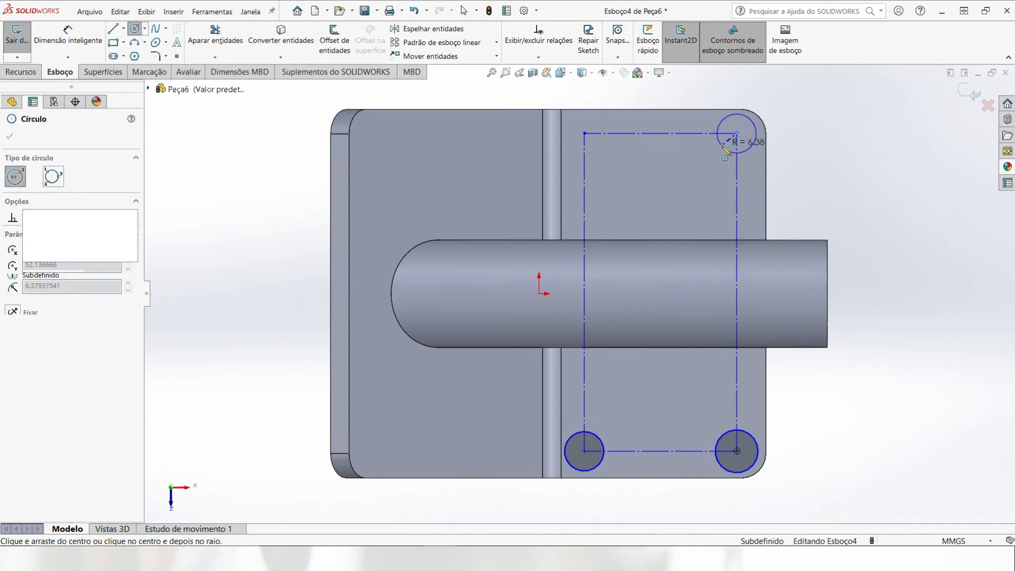
{"action": "left_click", "coordinate": [756, 135]}
{"action": "left_click", "coordinate": [603, 152]}
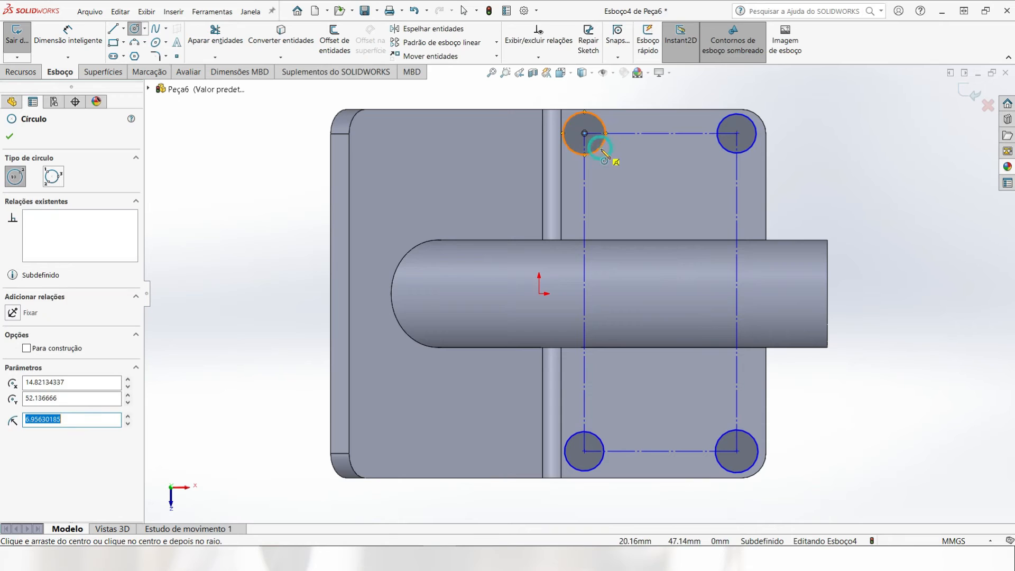
{"action": "key", "text": "Escape"}
Step: Apply an Equal relation to all four corner circles
{"action": "left_click", "coordinate": [600, 152]}
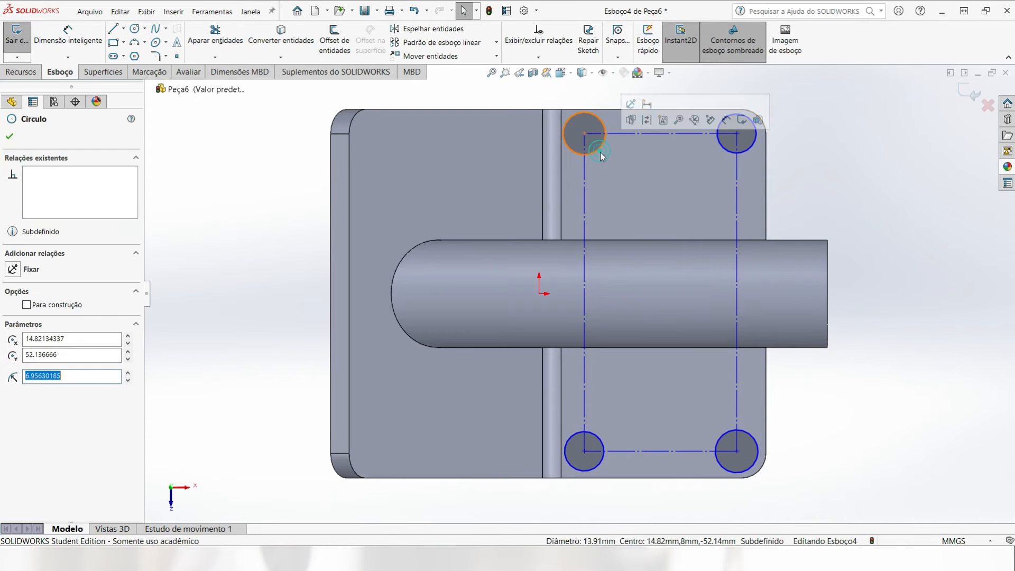
{"action": "left_click", "coordinate": [728, 151], "text": "ctrl"}
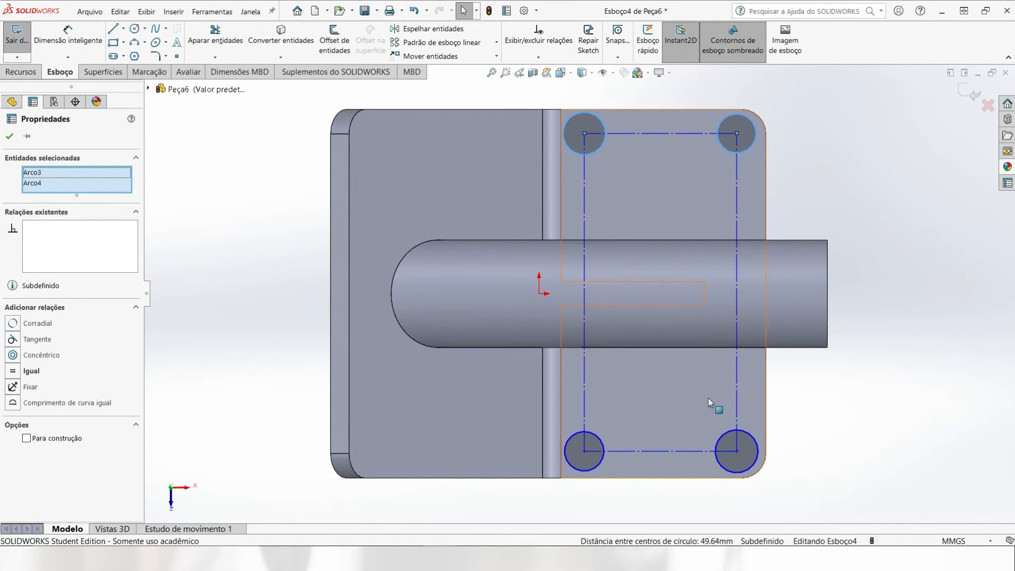
{"action": "left_click", "coordinate": [728, 440], "text": "ctrl"}
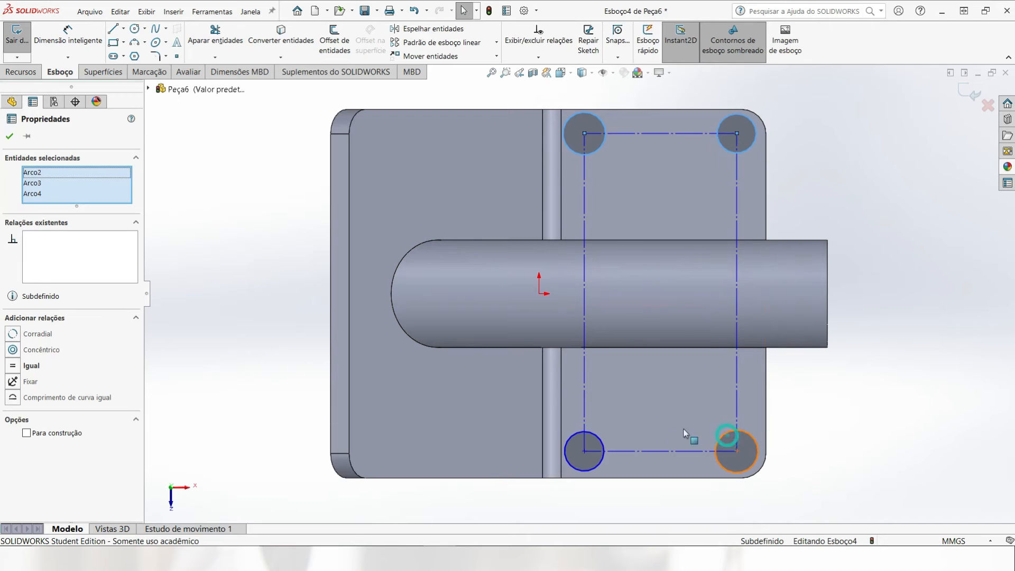
{"action": "left_click", "coordinate": [594, 433], "text": "ctrl"}
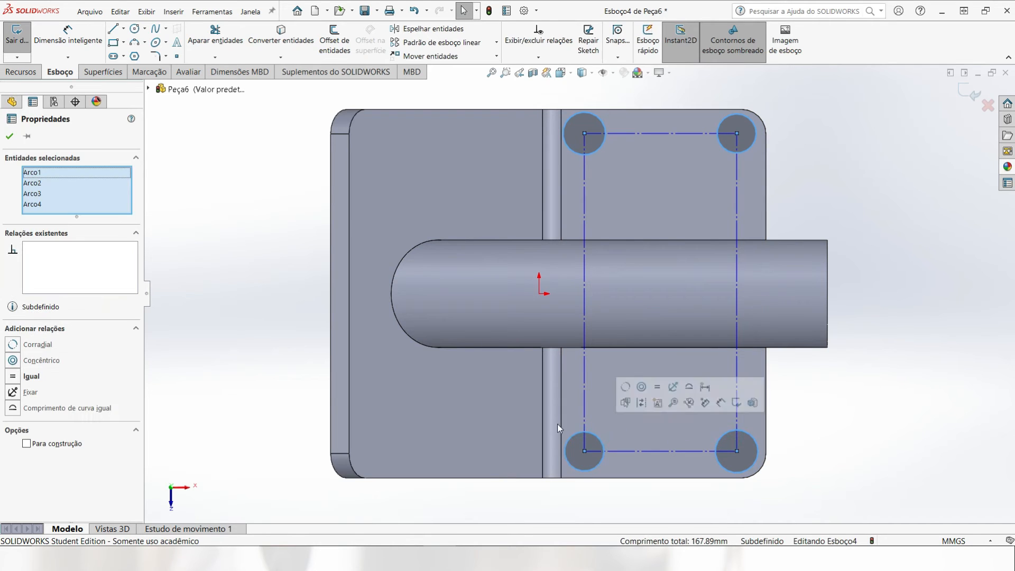
{"action": "left_click", "coordinate": [13, 380]}
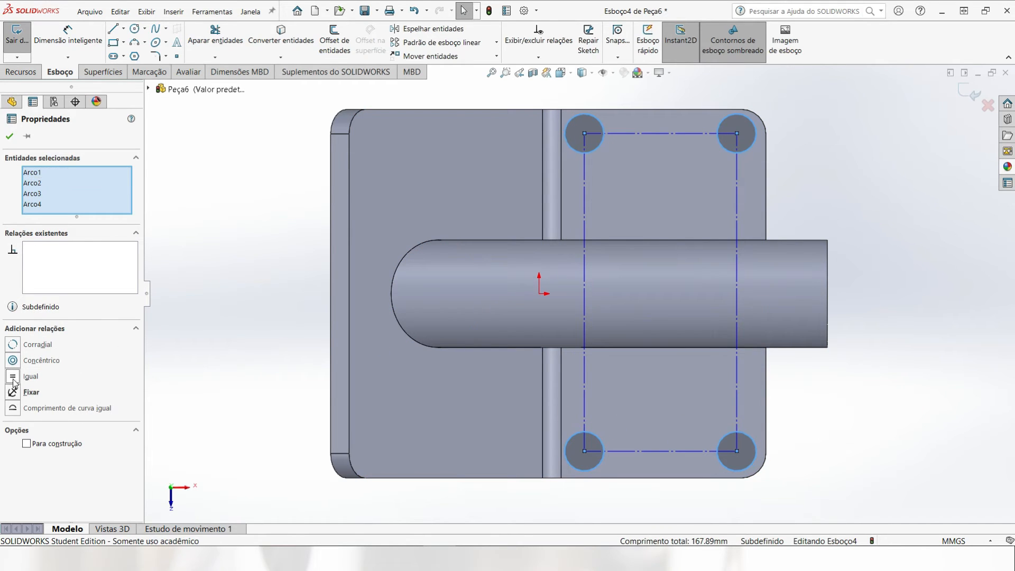
Step: Dimension one of the equal corner circles to a 10 mm diameter
{"action": "left_click", "coordinate": [73, 46]}
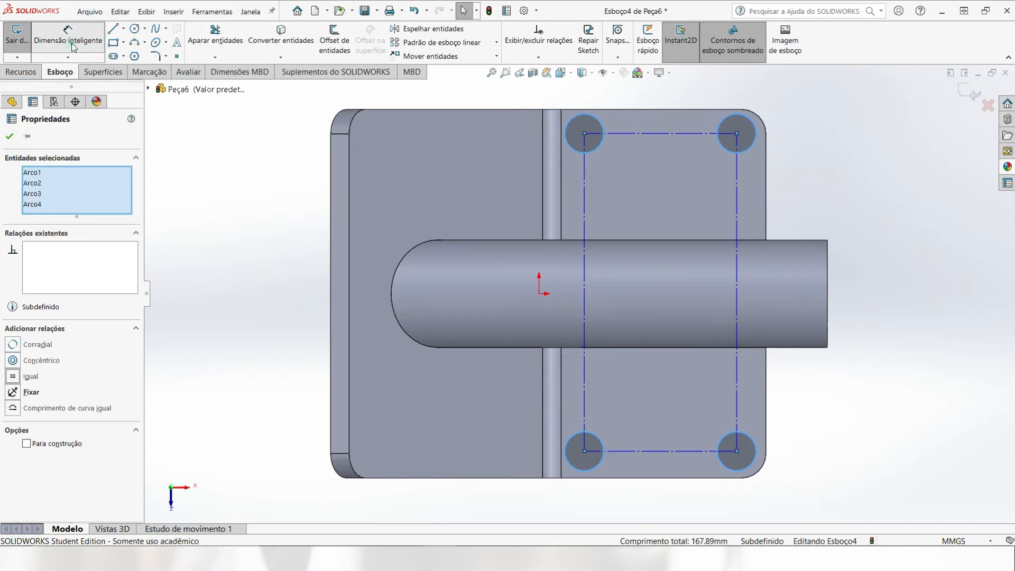
{"action": "left_click", "coordinate": [603, 148]}
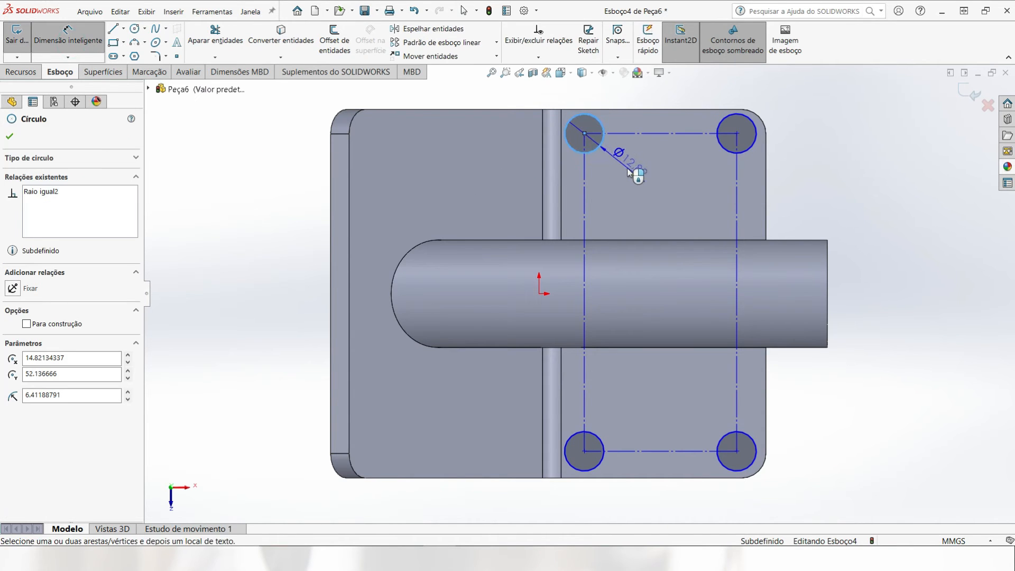
{"action": "left_click", "coordinate": [629, 172]}
{"action": "type", "text": "10"}
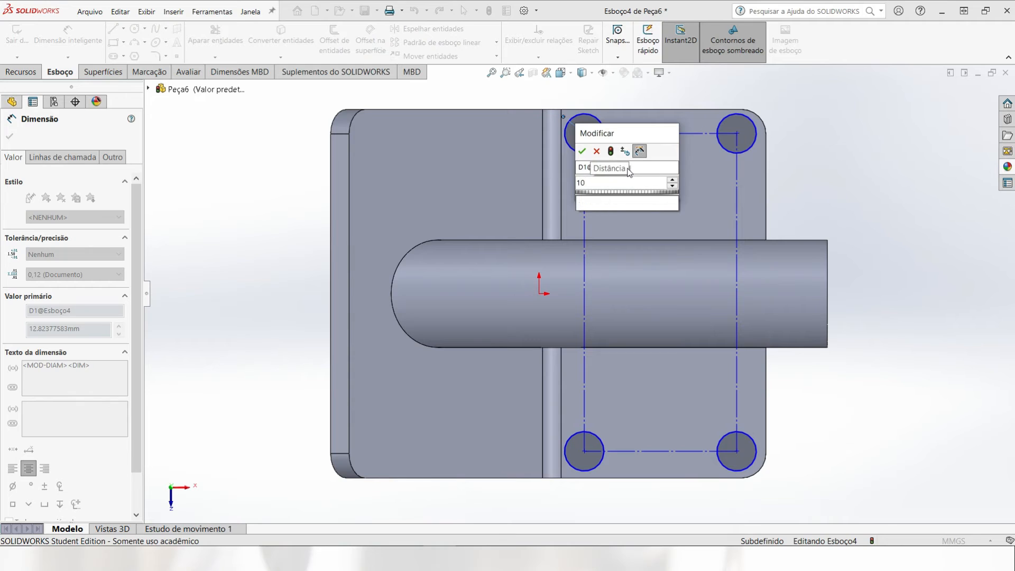
{"action": "key", "text": "Return"}
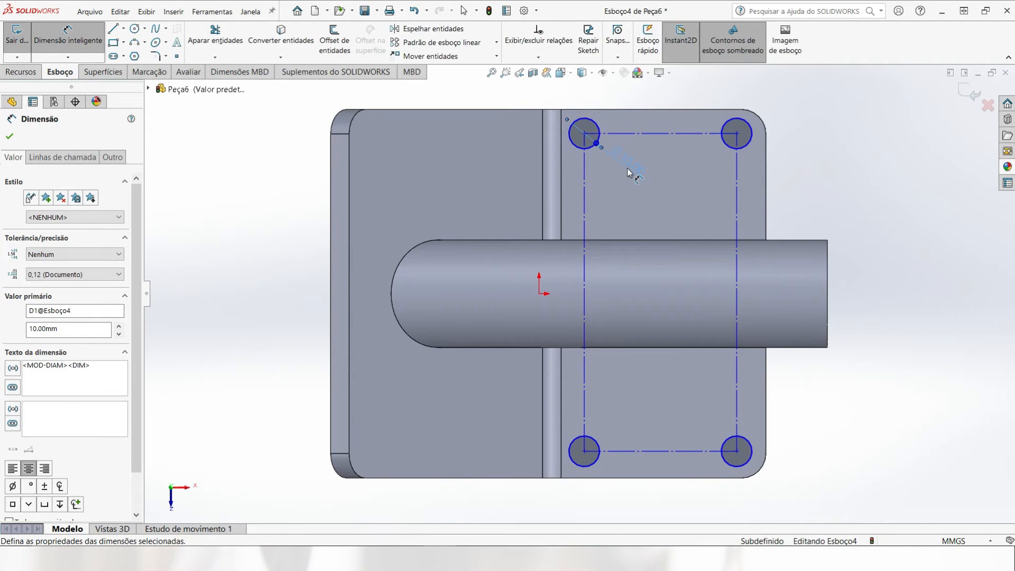
Step: Dimension the rectangle's upper short side 10 mm from the plate's adjacent side edge
{"action": "left_click", "coordinate": [685, 134]}
{"action": "left_click", "coordinate": [681, 110]}
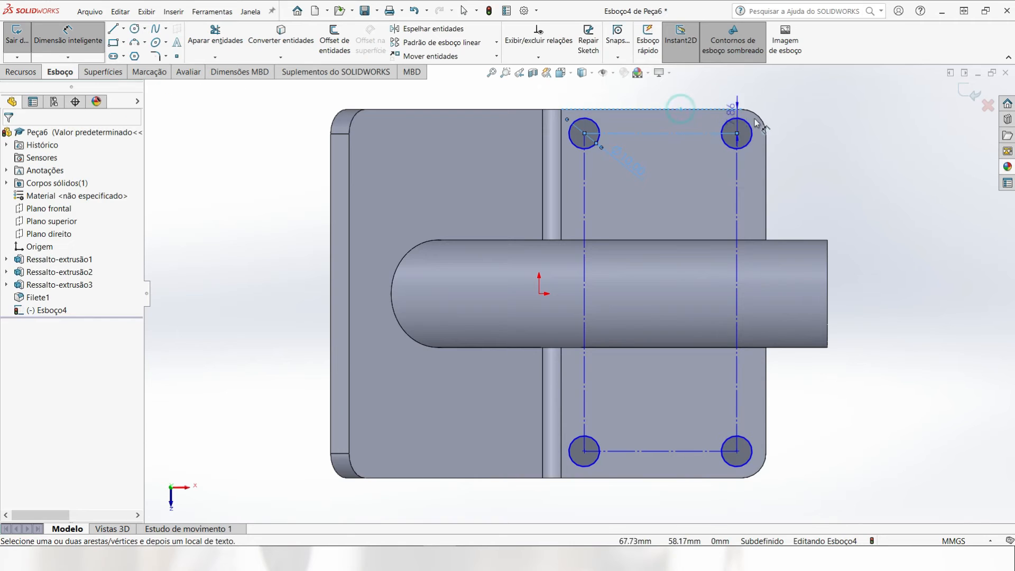
{"action": "left_click", "coordinate": [810, 122]}
{"action": "type", "text": "10"}
{"action": "key", "text": "Return"}
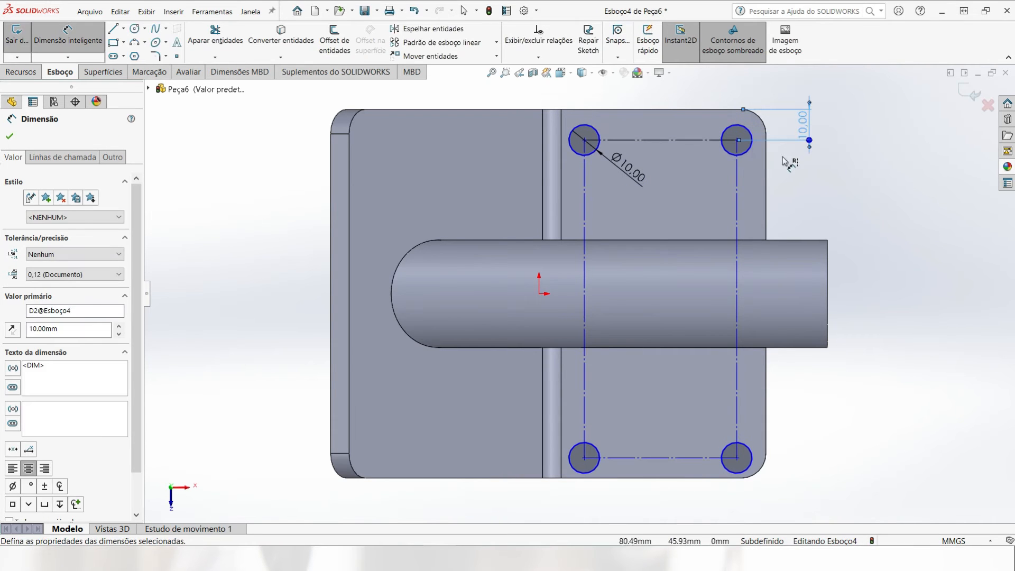
Step: Dimension the rectangle's outer long side 10 mm from the flat leg's free end edge
{"action": "left_click", "coordinate": [737, 176]}
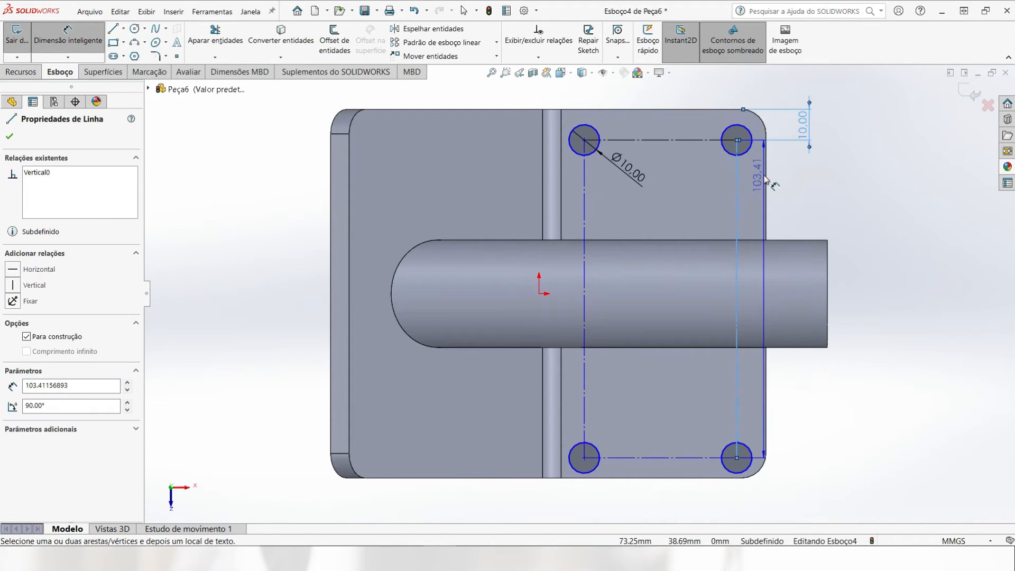
{"action": "left_click", "coordinate": [765, 175]}
{"action": "key", "text": "z"}
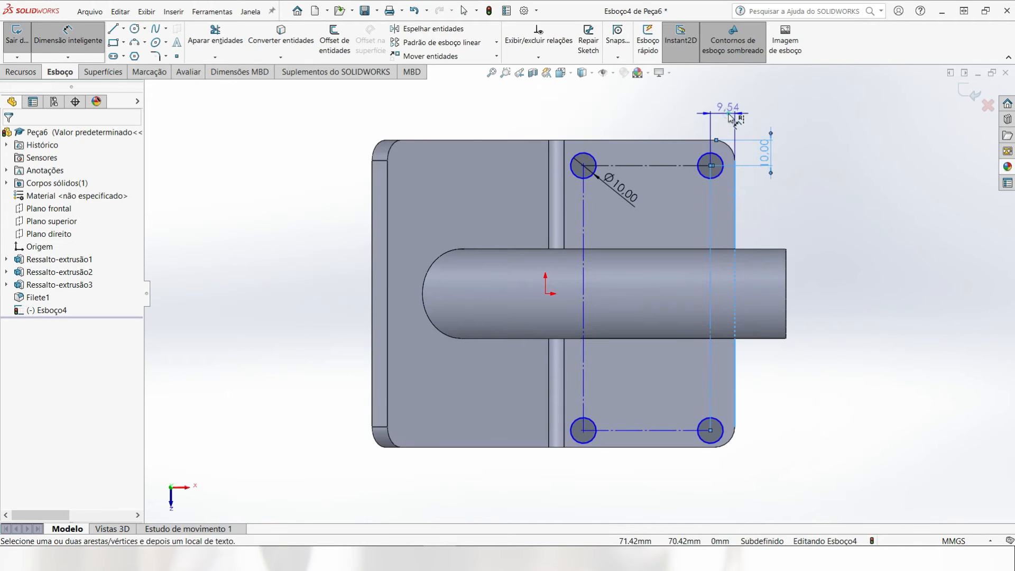
{"action": "left_click", "coordinate": [730, 117]}
{"action": "type", "text": "10"}
{"action": "key", "text": "Return"}
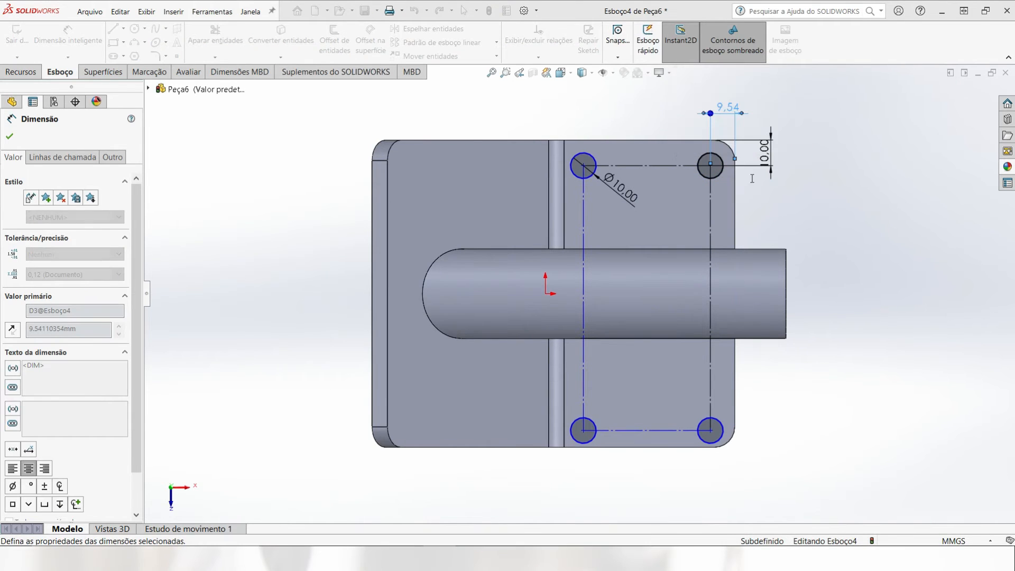
Step: Dimension the rectangle's lower short side 10 mm from the plate's opposite side edge
{"action": "left_click", "coordinate": [689, 438]}
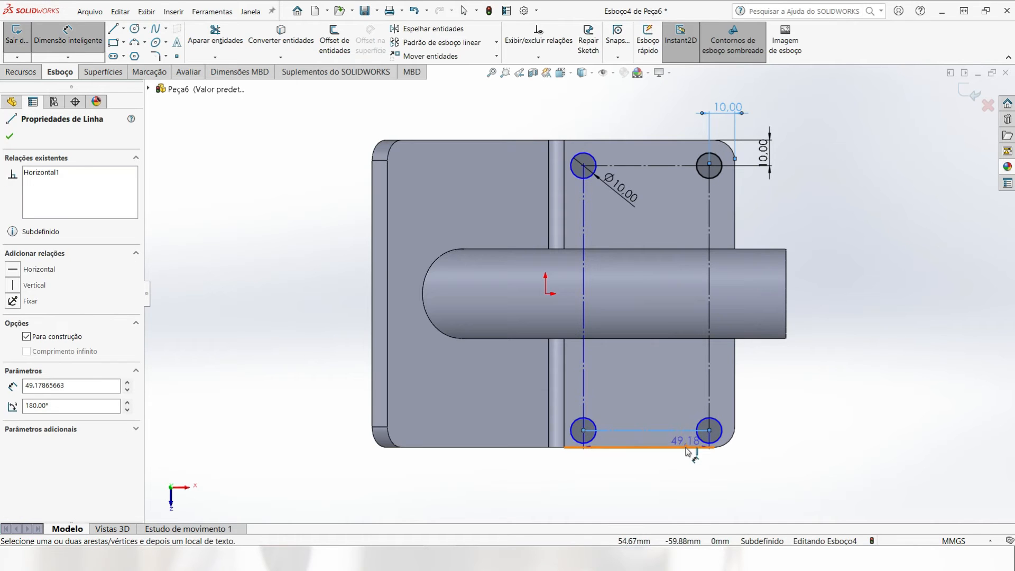
{"action": "left_click", "coordinate": [687, 447]}
{"action": "left_click", "coordinate": [775, 437]}
{"action": "type", "text": "10"}
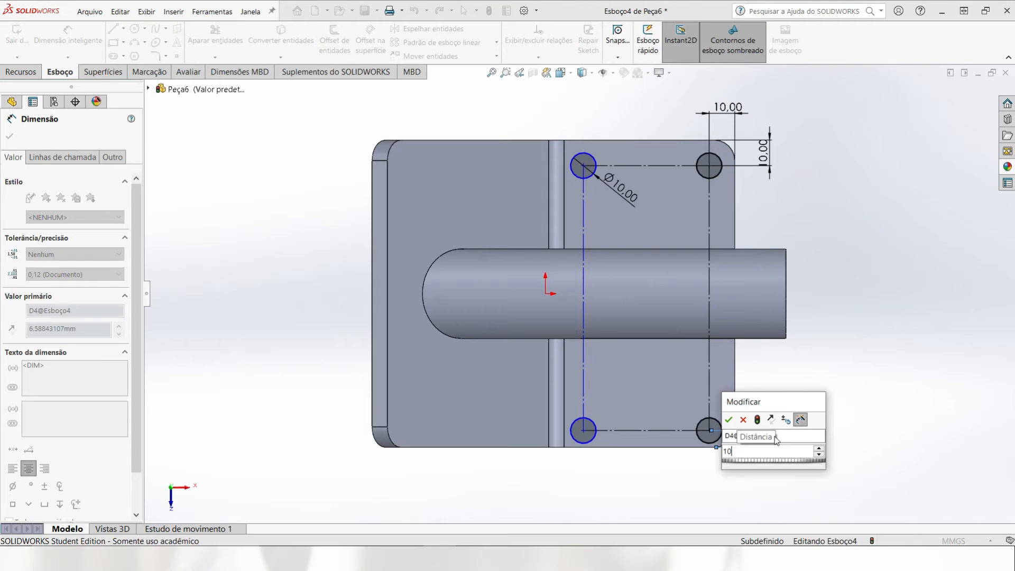
{"action": "key", "text": "Return"}
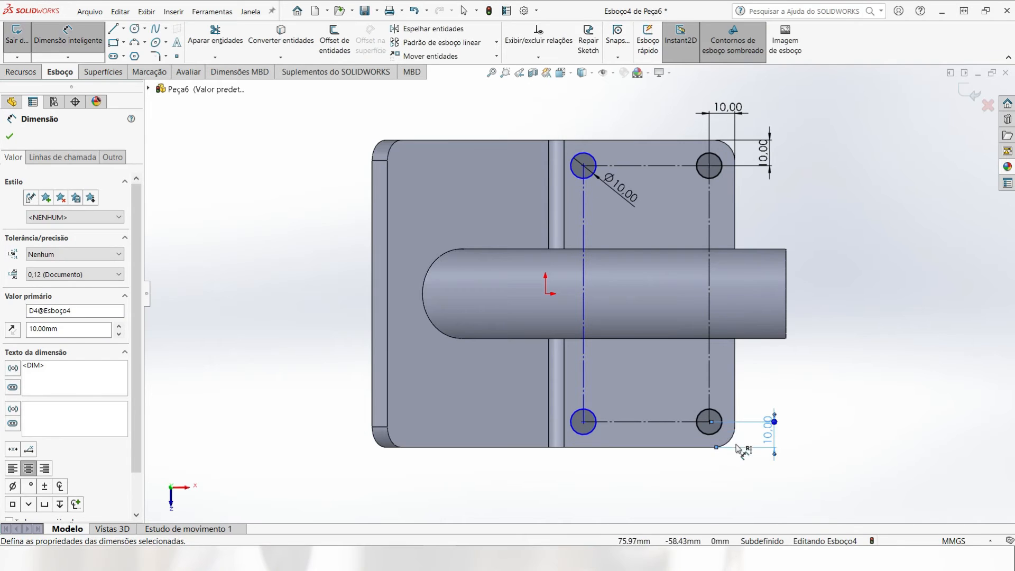
Step: Set the distance between the rectangle's two long sides to 40 mm
{"action": "left_click", "coordinate": [707, 384]}
{"action": "left_click", "coordinate": [584, 384]}
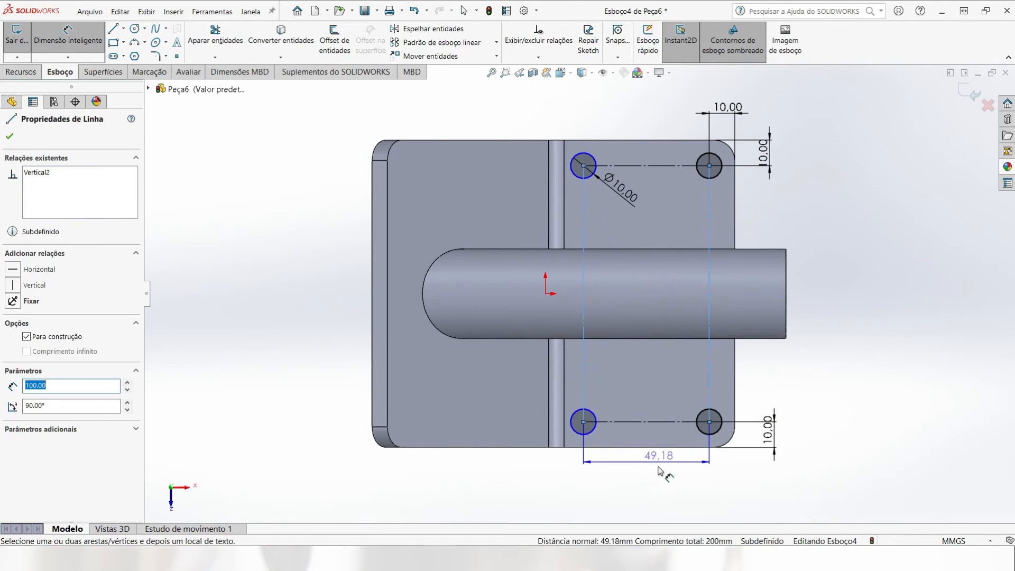
{"action": "left_click", "coordinate": [656, 483]}
{"action": "type", "text": "40"}
{"action": "key", "text": "Return"}
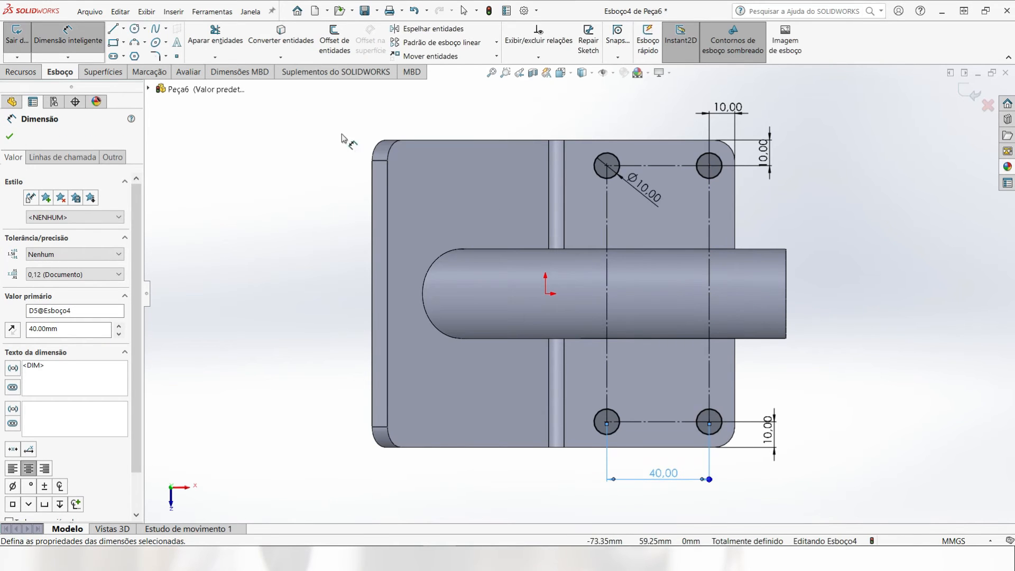
Step: Cut the four circles through the flat leg with an Extruded Cut using the Up To Next end condition
{"action": "left_click", "coordinate": [25, 69]}
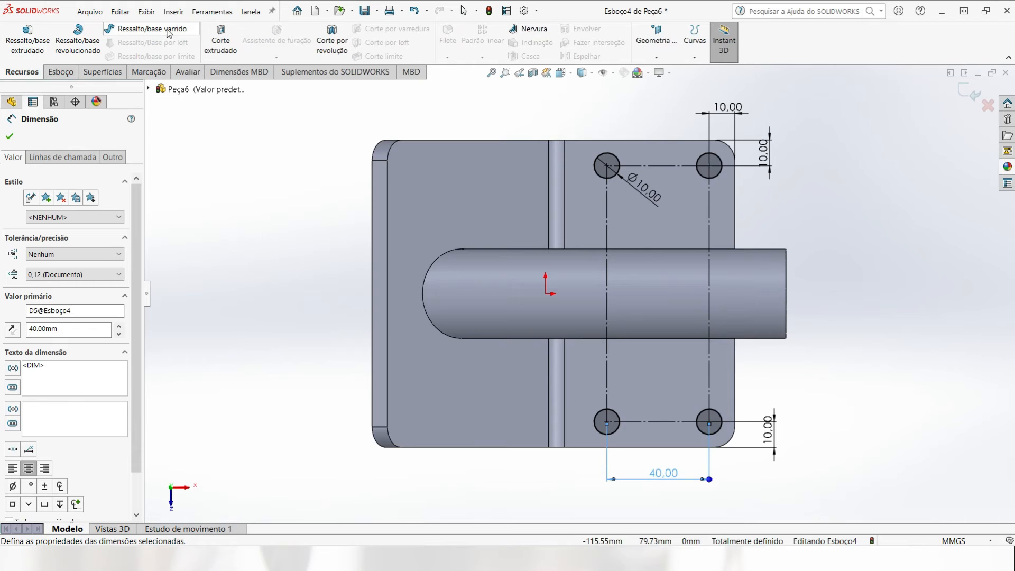
{"action": "left_click", "coordinate": [221, 46]}
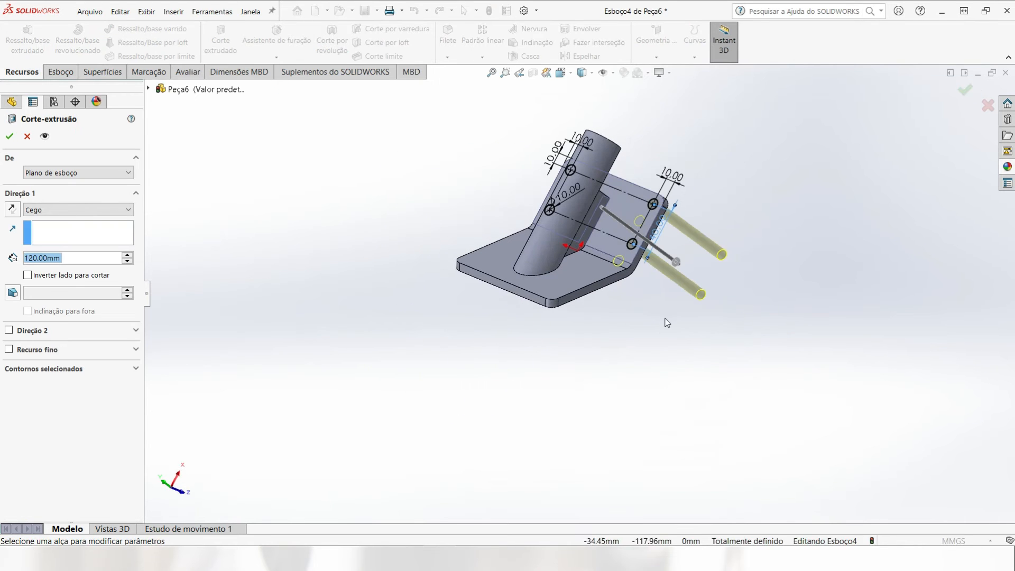
{"action": "middle_click_drag", "start_coordinate": [682, 317], "coordinate": [579, 465]}
{"action": "left_click", "coordinate": [76, 210]}
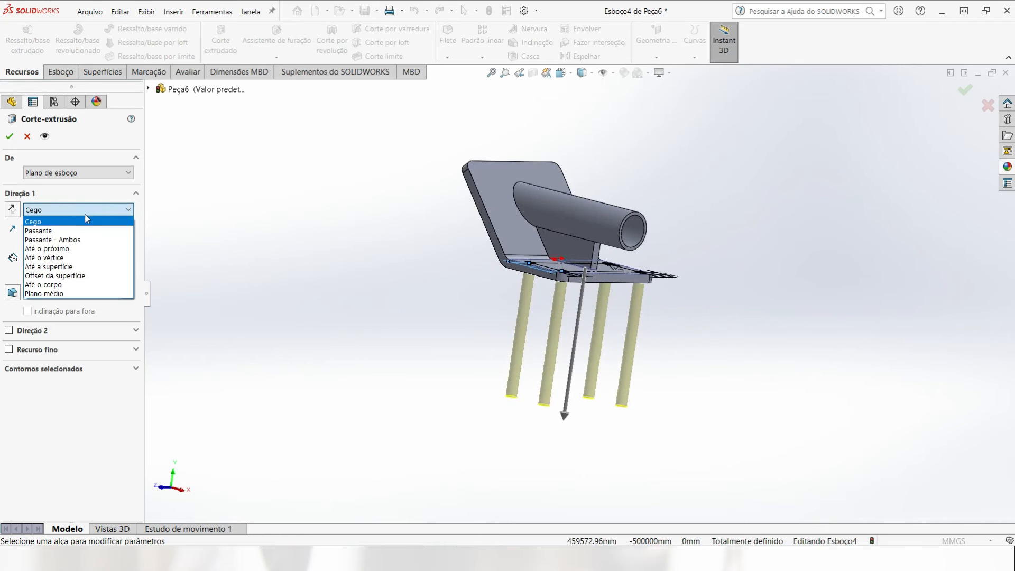
{"action": "left_click", "coordinate": [69, 249]}
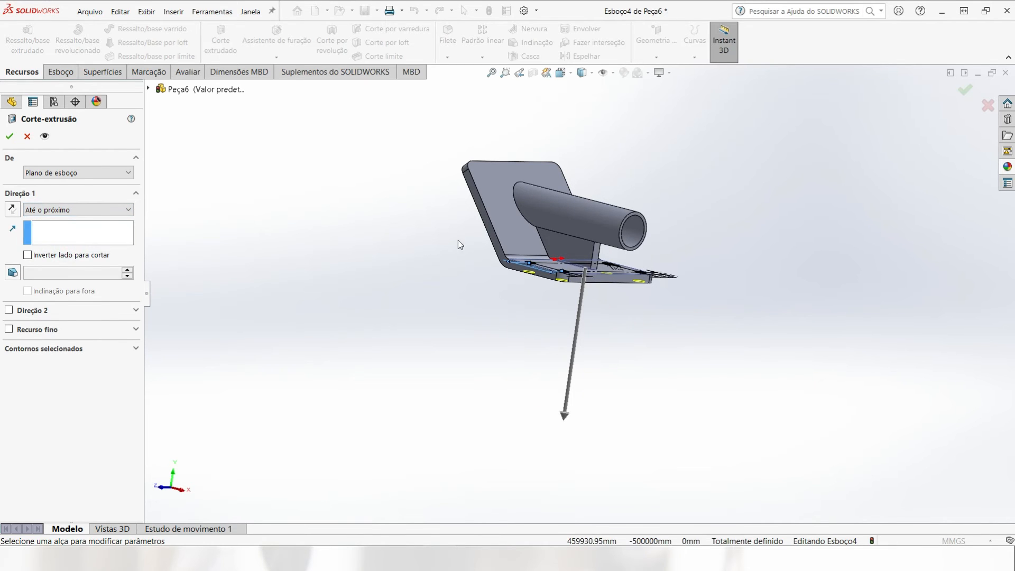
{"action": "scroll", "coordinate": [461, 245], "scroll_direction": "down", "scroll_amount": 5}
{"action": "middle_click_drag", "start_coordinate": [633, 351], "coordinate": [644, 404]}
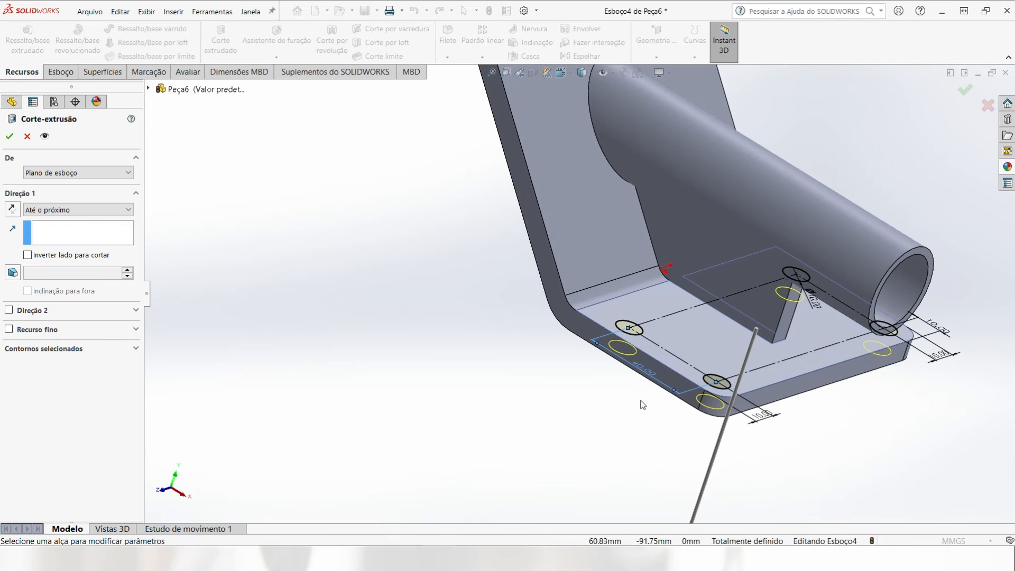
{"action": "left_click", "coordinate": [10, 137]}
Step: On the inclined leg's inner face, sketch a vertical straight slot about 51 mm between centres and 12 mm wide beside the tube
{"action": "middle_click_drag", "start_coordinate": [539, 416], "coordinate": [523, 356]}
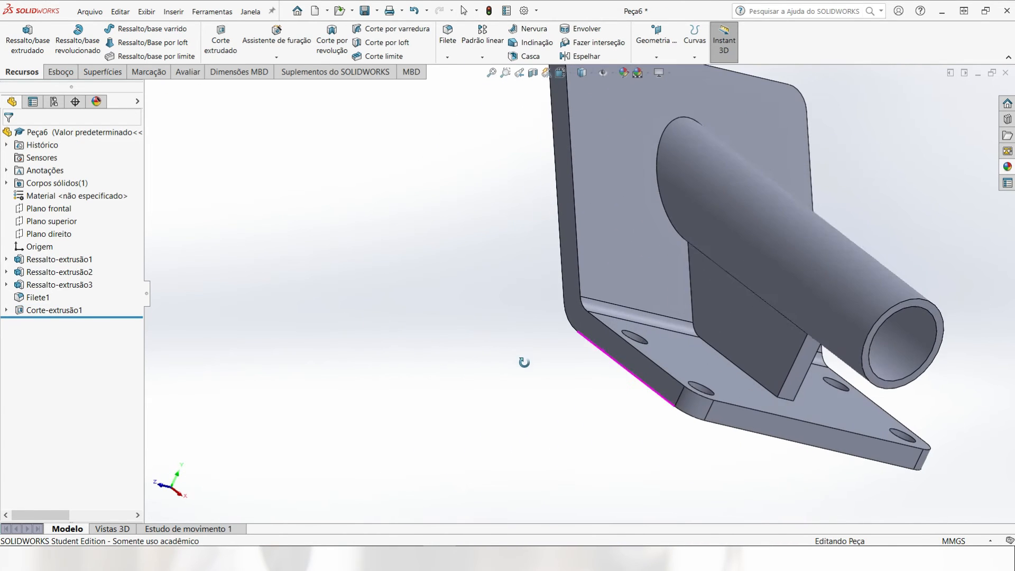
{"action": "left_click", "coordinate": [602, 198]}
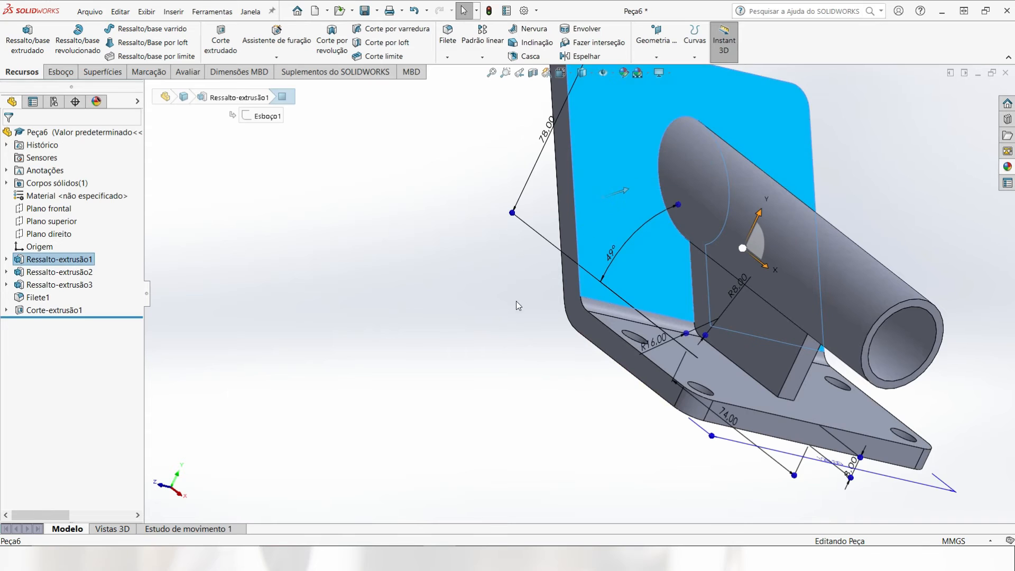
{"action": "left_click", "coordinate": [61, 72]}
{"action": "left_click", "coordinate": [18, 34]}
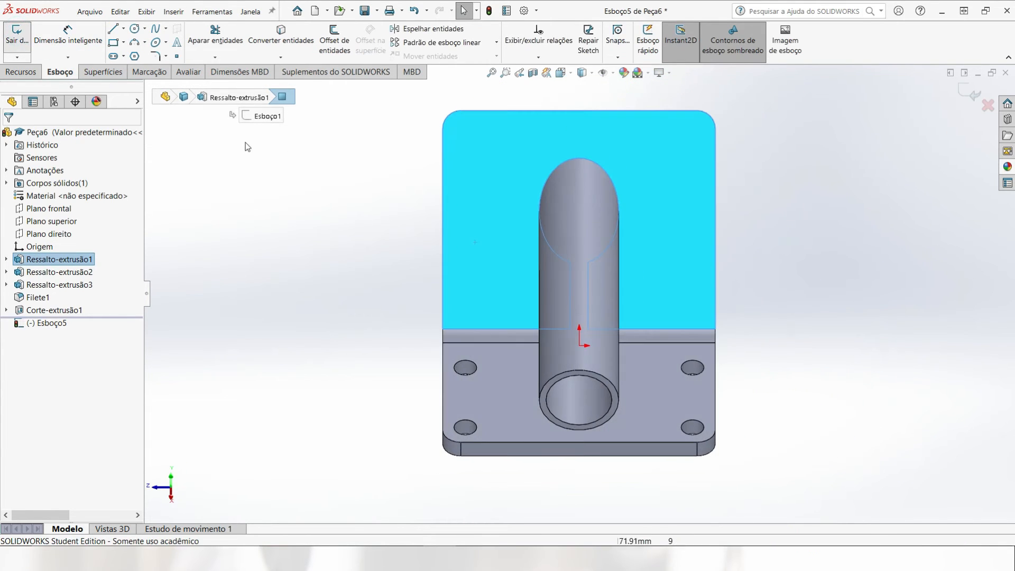
{"action": "scroll", "coordinate": [573, 162], "scroll_direction": "down", "scroll_amount": 1}
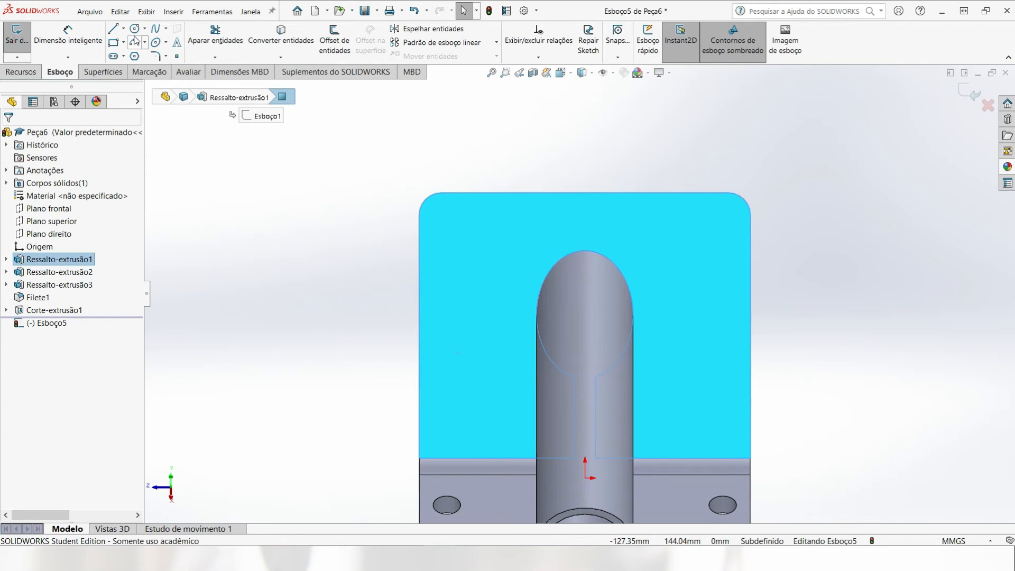
{"action": "left_click", "coordinate": [113, 56]}
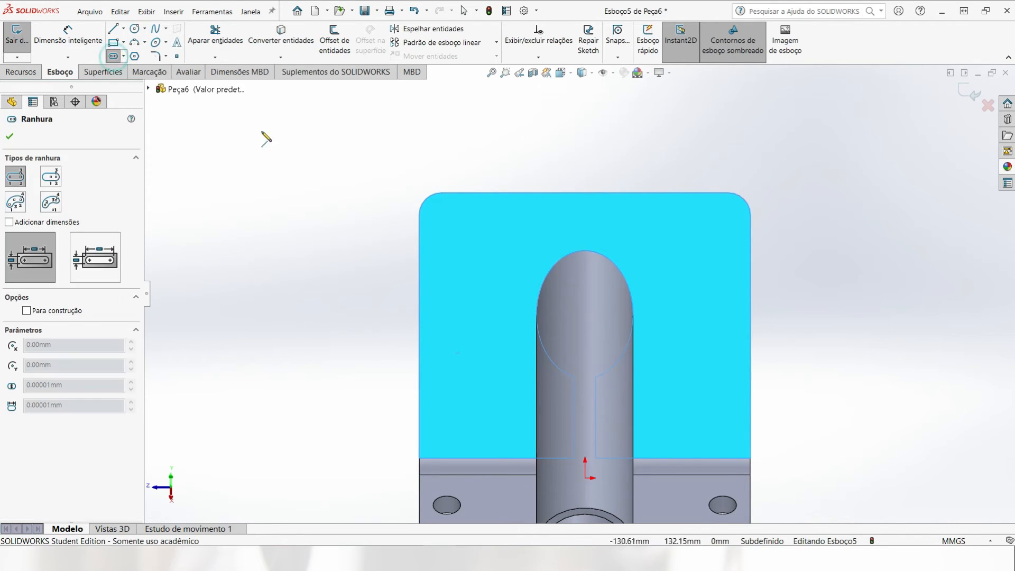
{"action": "left_click", "coordinate": [457, 230]}
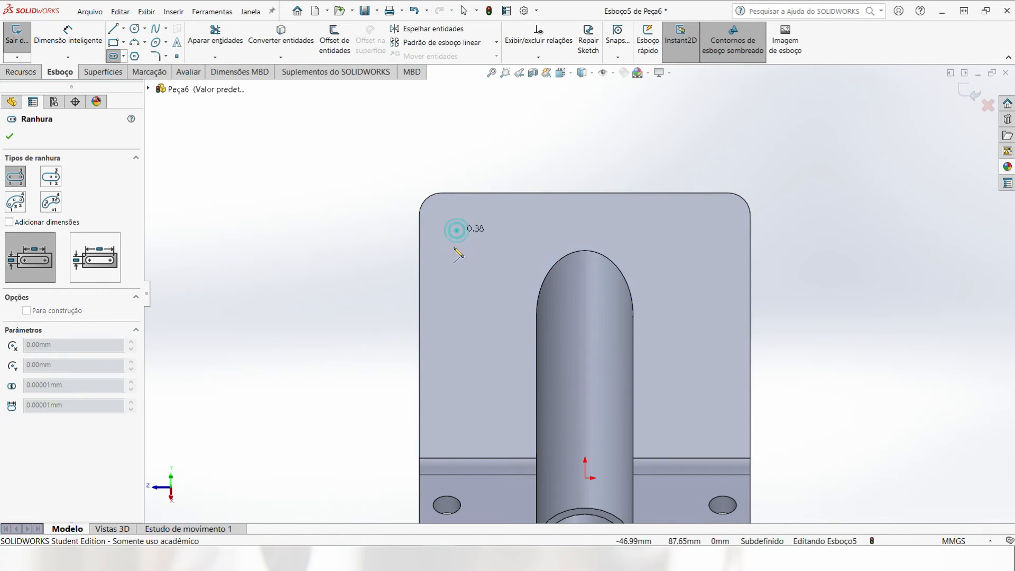
{"action": "left_click", "coordinate": [456, 371]}
{"action": "left_click", "coordinate": [473, 317]}
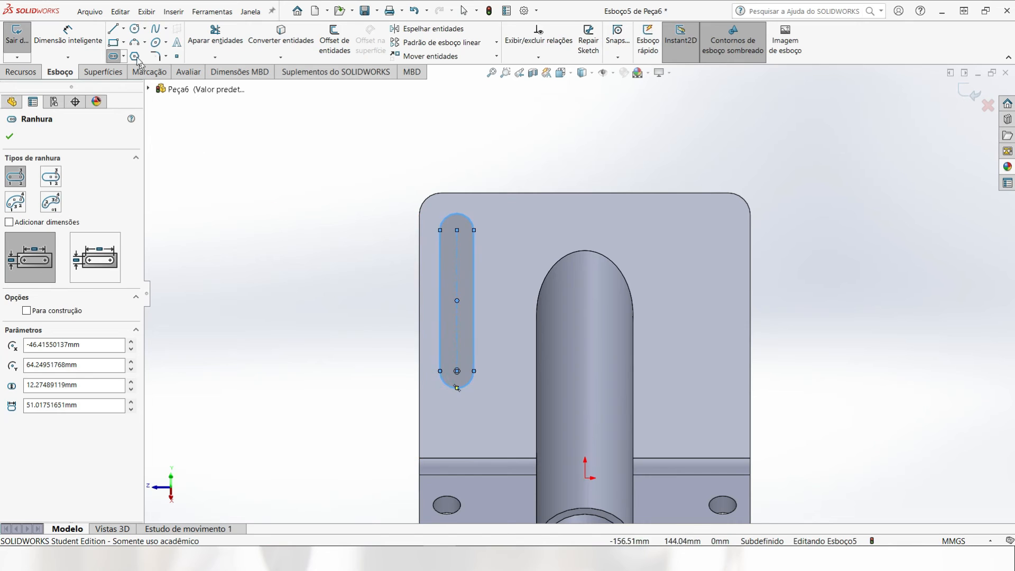
Step: Sketch two circles about 5.8 mm and 6.1 mm in radius across the tube from the slot, level with its end centres
{"action": "left_click", "coordinate": [123, 29]}
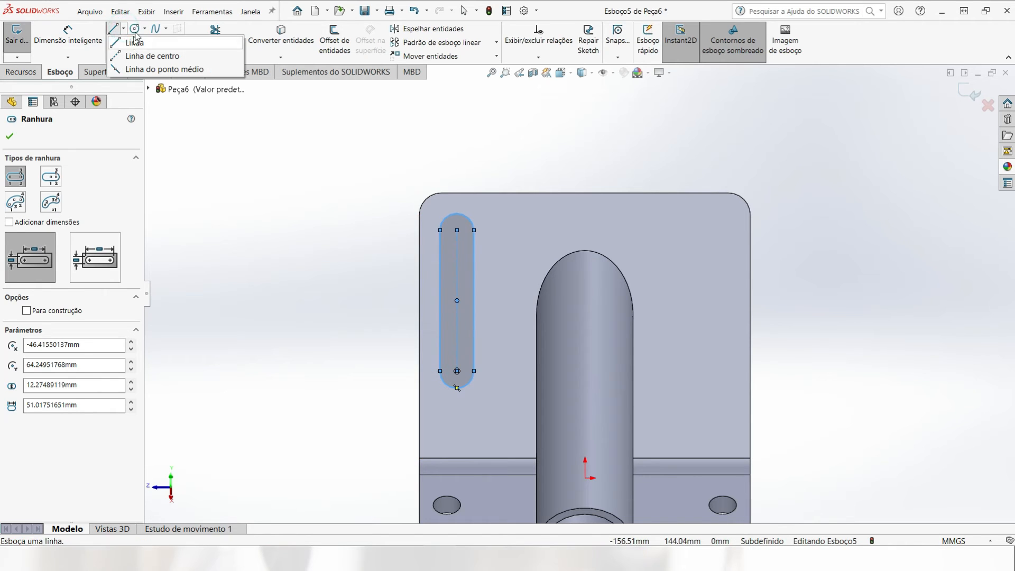
{"action": "left_click", "coordinate": [135, 29]}
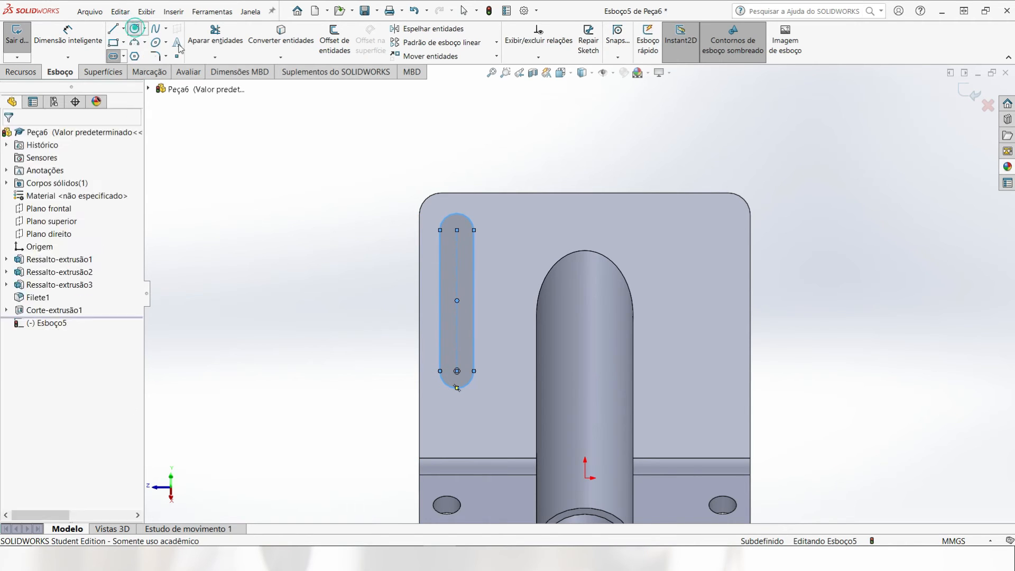
{"action": "left_click", "coordinate": [703, 230]}
{"action": "left_click", "coordinate": [703, 247]}
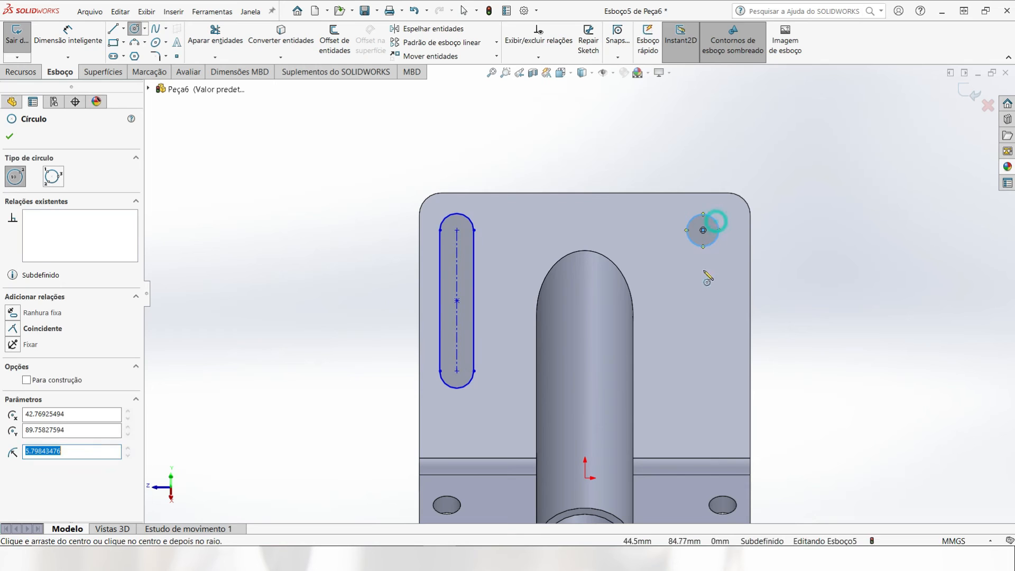
{"action": "left_click", "coordinate": [700, 371]}
{"action": "left_click", "coordinate": [715, 367]}
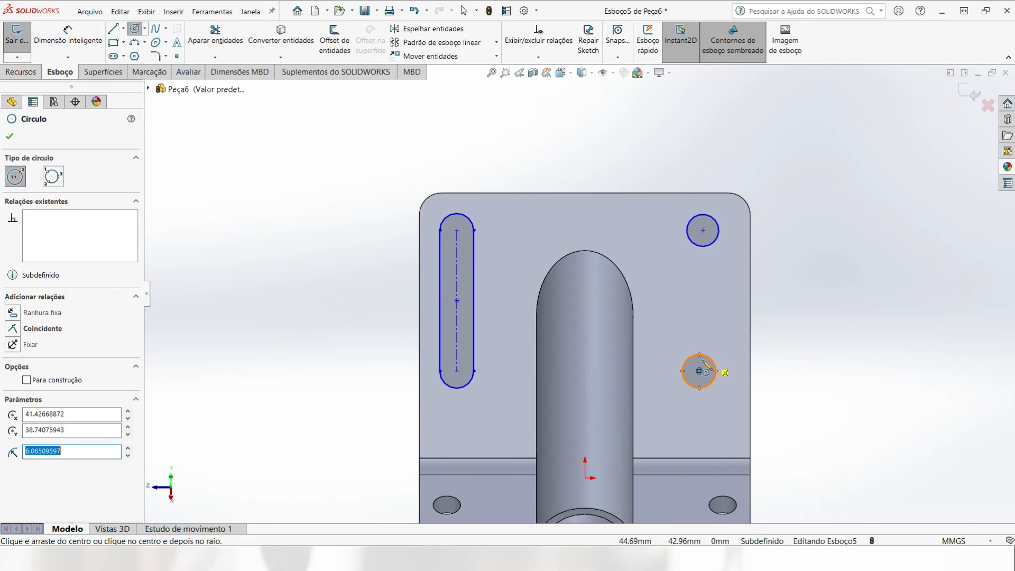
{"action": "key", "text": "Escape"}
Step: Join the slot's upper centre, both circle centres and the slot's lower centre with three connected centerlines
{"action": "left_click", "coordinate": [125, 29]}
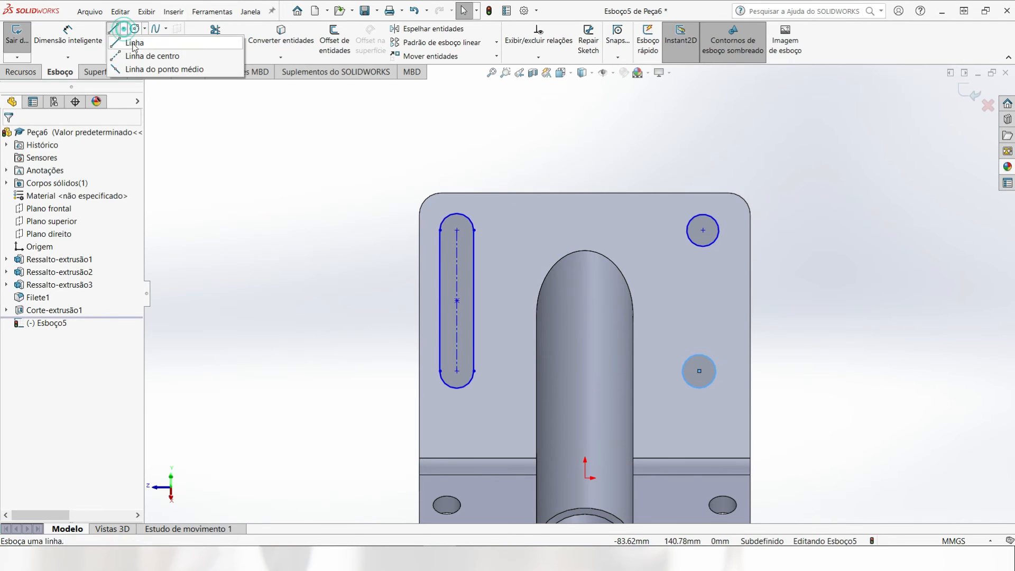
{"action": "left_click", "coordinate": [146, 56]}
{"action": "left_click", "coordinate": [458, 231]}
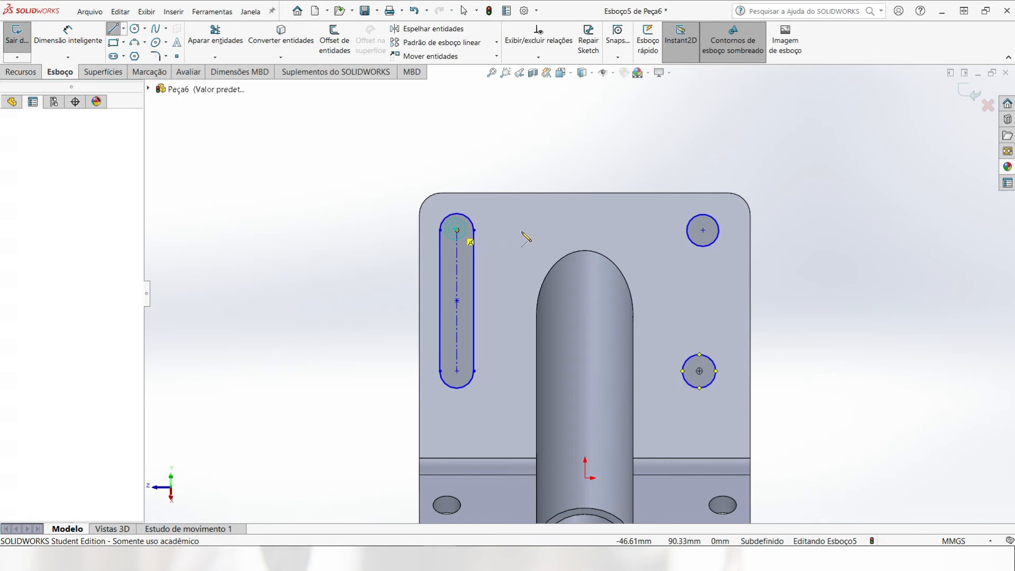
{"action": "left_click", "coordinate": [703, 231]}
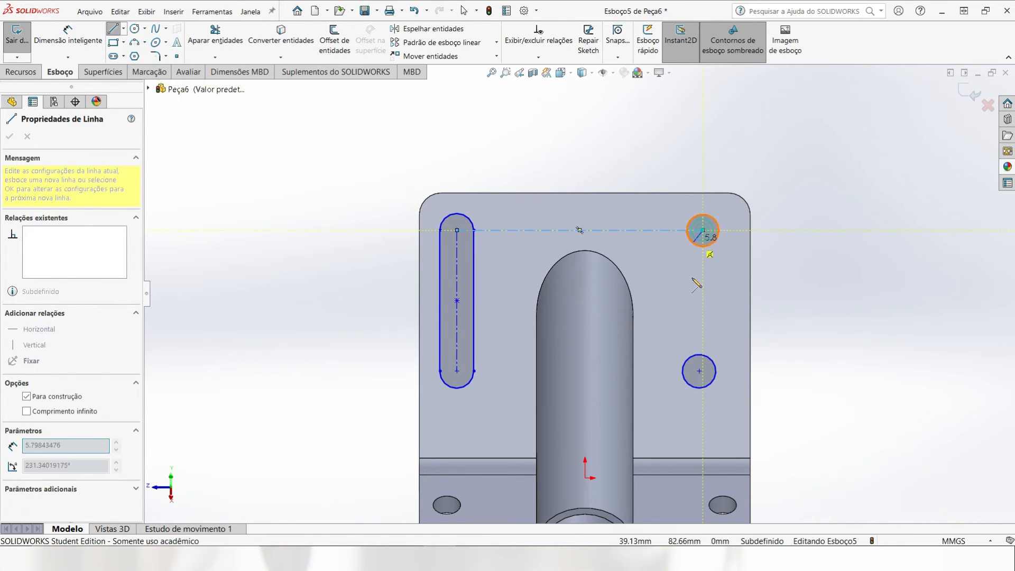
{"action": "left_click", "coordinate": [699, 372]}
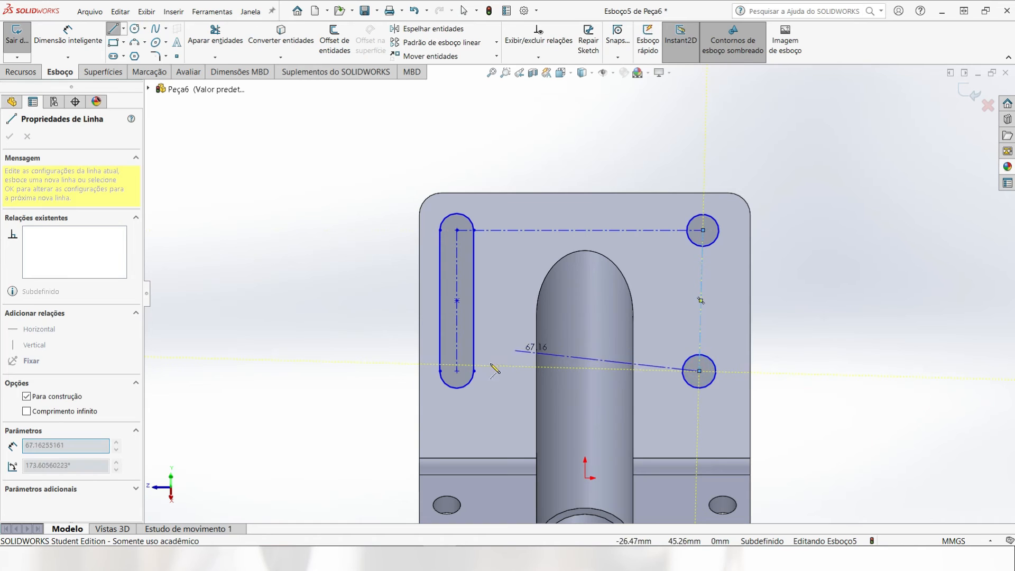
{"action": "left_click", "coordinate": [457, 371]}
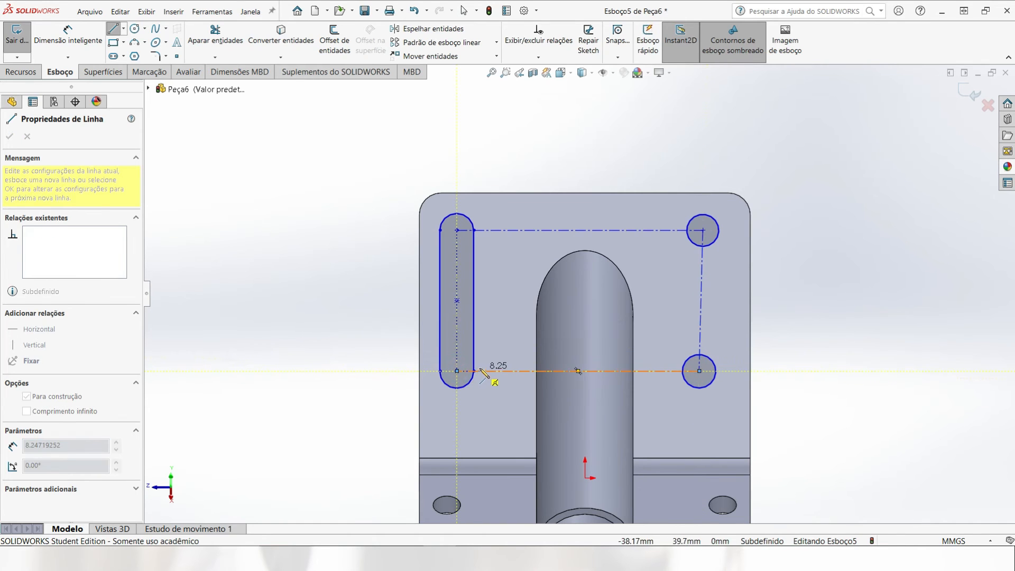
{"action": "key", "text": "Escape"}
Step: Make the centerline between the two circles vertical and check the relations of the two horizontal centerlines
{"action": "left_click", "coordinate": [702, 273]}
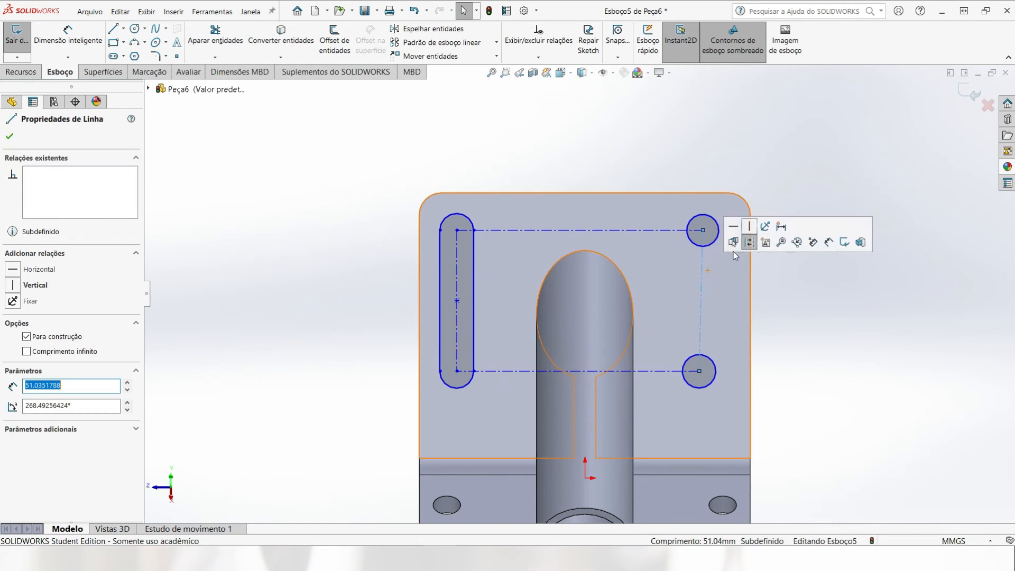
{"action": "left_click", "coordinate": [749, 227]}
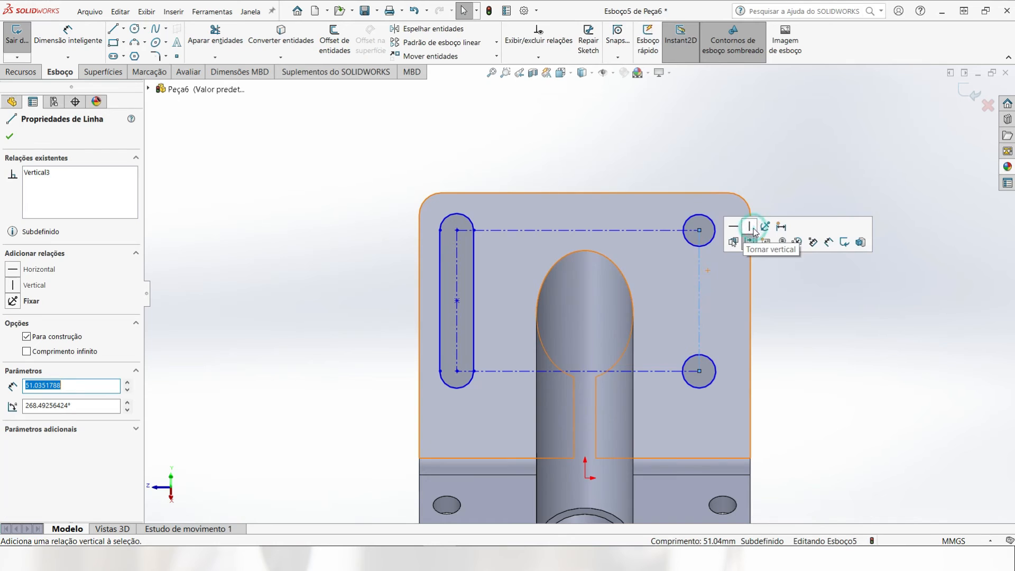
{"action": "left_click", "coordinate": [672, 230]}
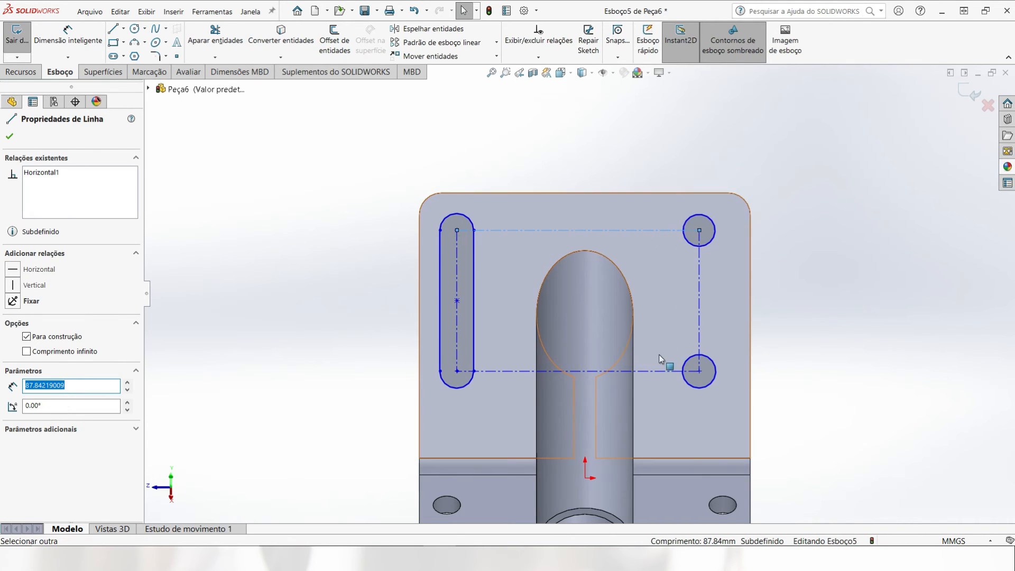
{"action": "left_click", "coordinate": [663, 371]}
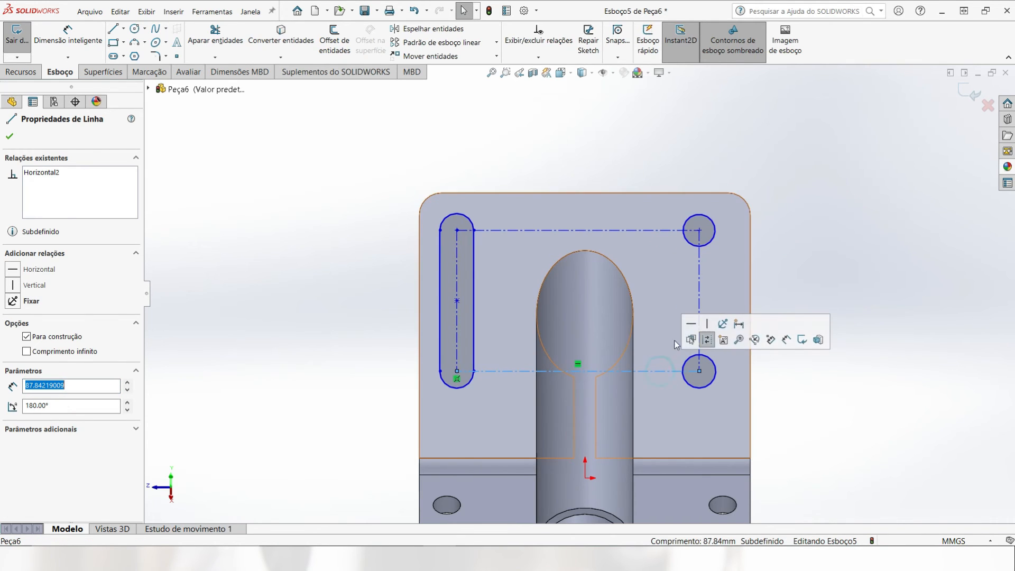
{"action": "left_click", "coordinate": [324, 181]}
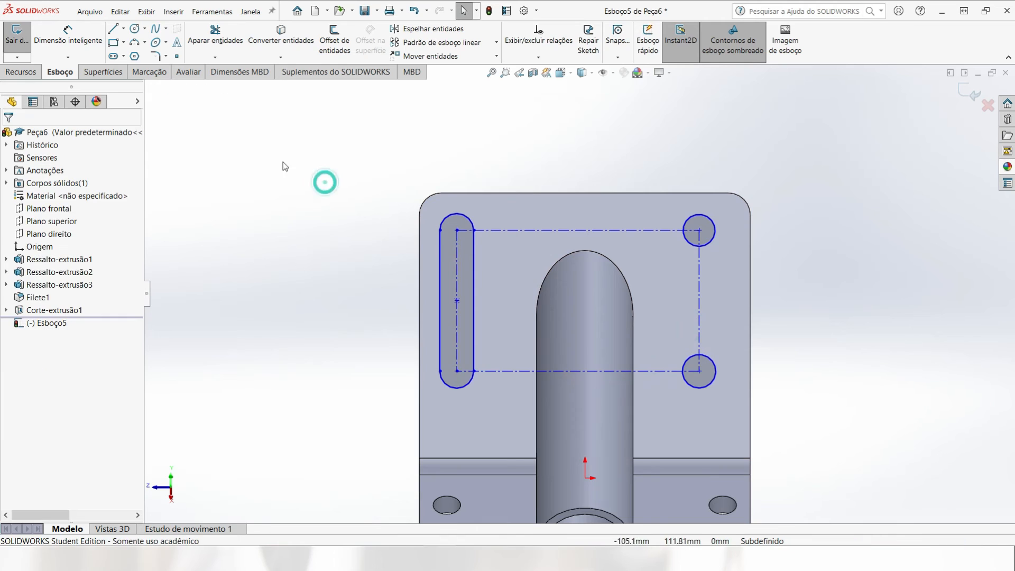
Step: Dimension the slot's upper end arc with a 5 mm radius
{"action": "left_click", "coordinate": [64, 32]}
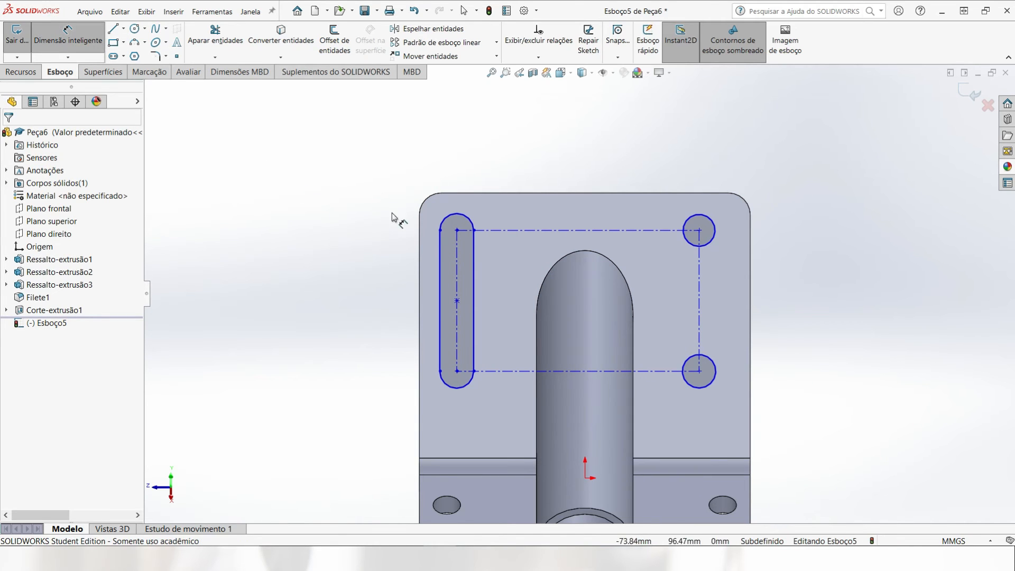
{"action": "left_click", "coordinate": [466, 222]}
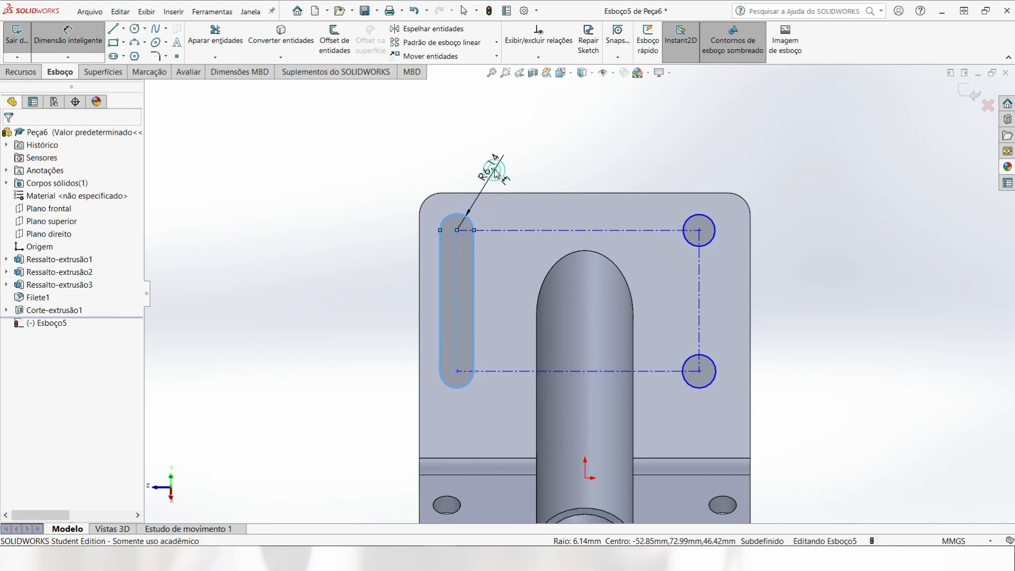
{"action": "left_click", "coordinate": [493, 165]}
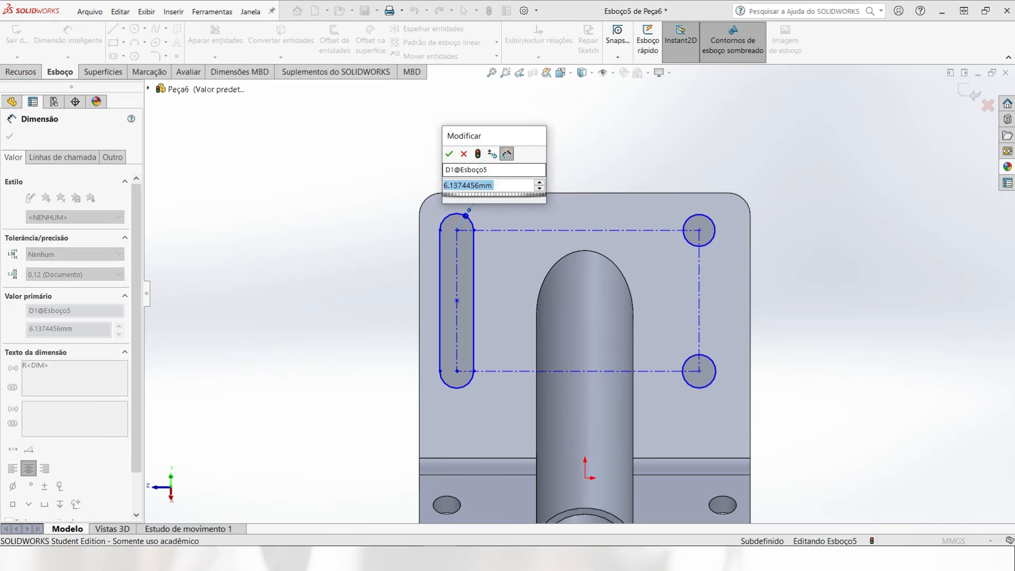
Step: Dimension the upper circle with a 10 mm diameter
{"action": "left_click", "coordinate": [713, 224]}
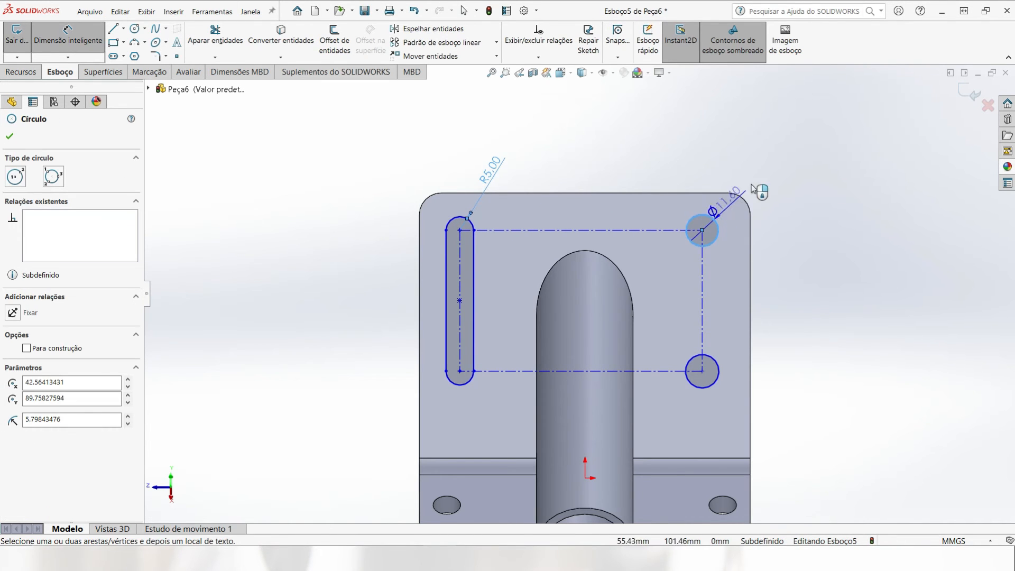
{"action": "left_click", "coordinate": [774, 169]}
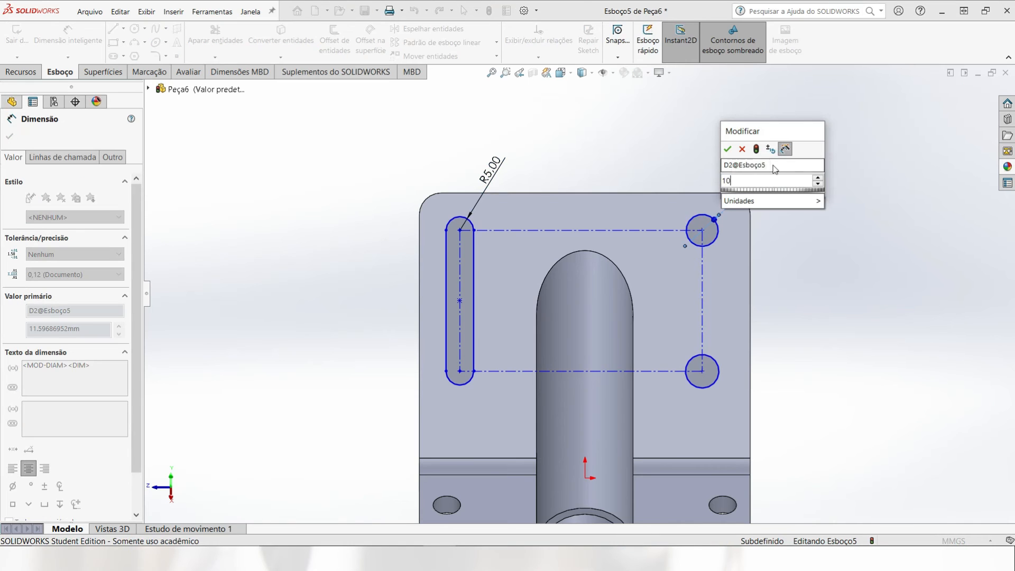
{"action": "key", "text": "Escape"}
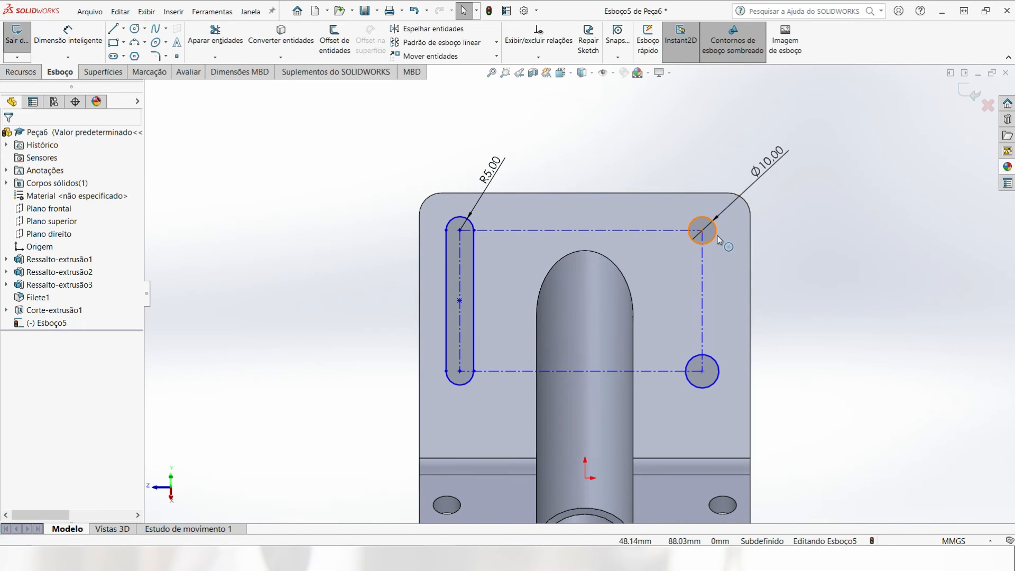
Step: Apply an Equal relation between the upper and lower circles
{"action": "left_click", "coordinate": [717, 235]}
{"action": "left_click", "coordinate": [716, 376], "text": "ctrl"}
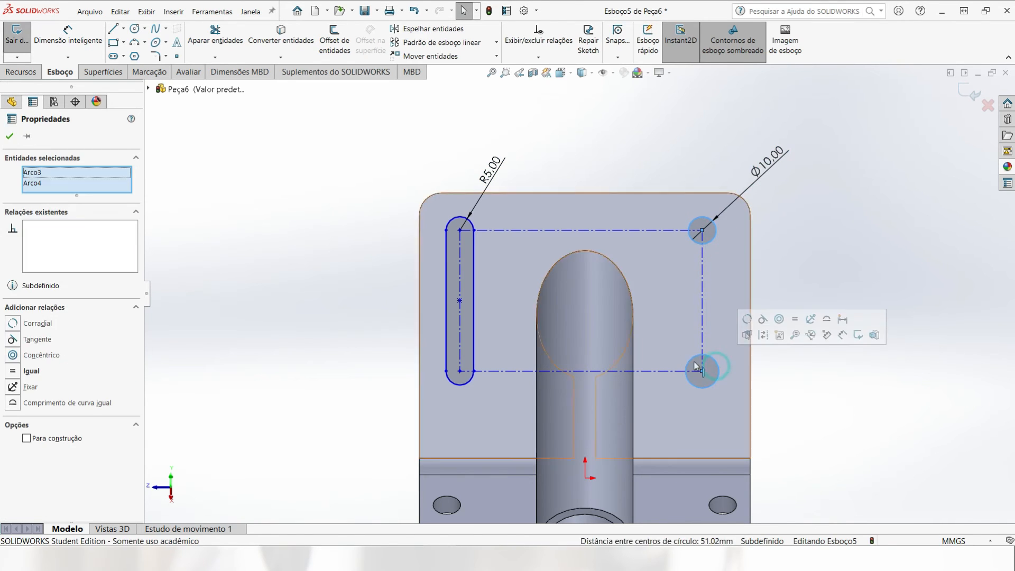
{"action": "left_click", "coordinate": [13, 372]}
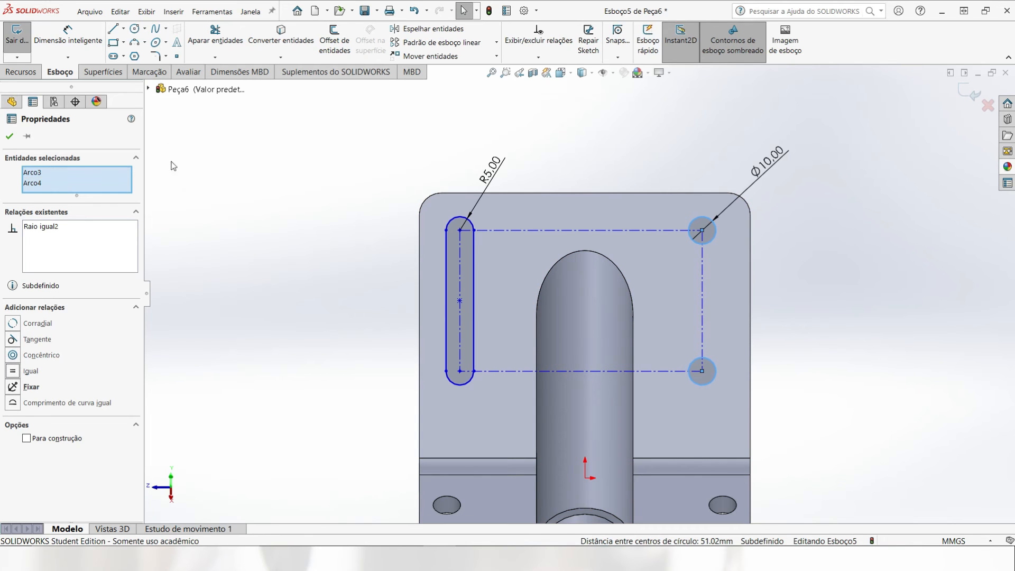
Step: Dimension the vertical centerline between the two circles 10 mm from the plate's right edge
{"action": "left_click", "coordinate": [62, 45]}
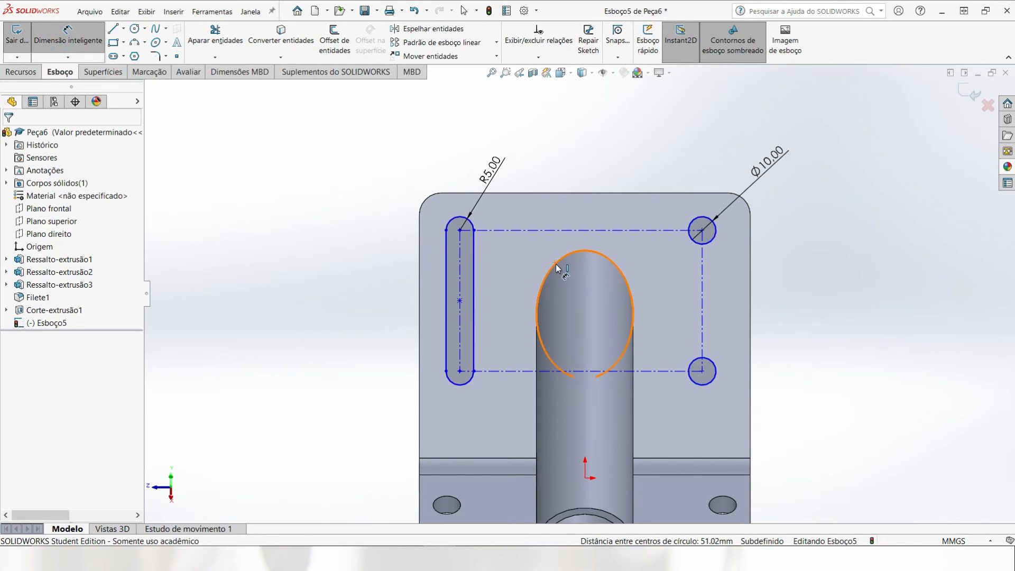
{"action": "left_click", "coordinate": [702, 293]}
{"action": "left_click", "coordinate": [750, 289]}
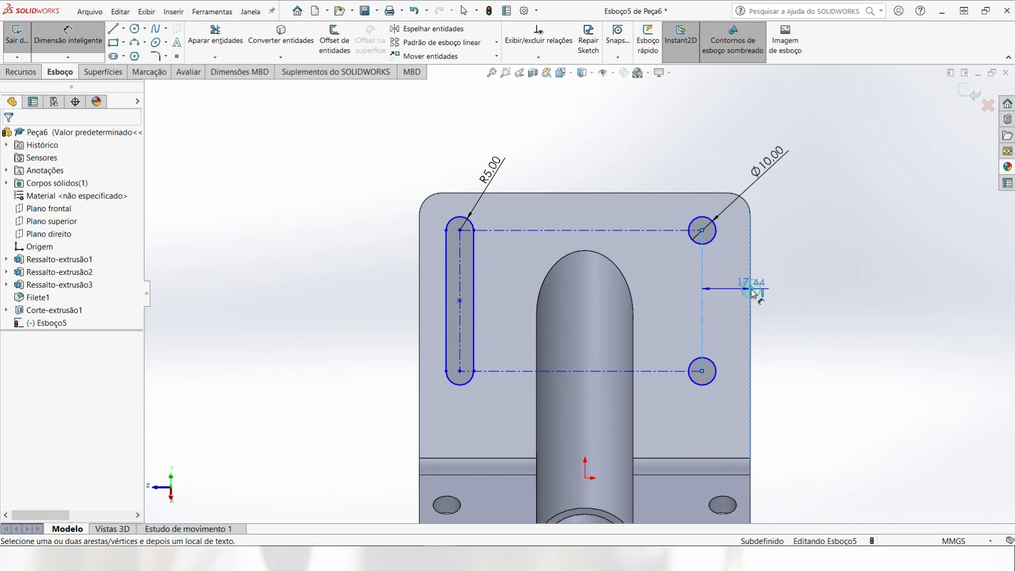
{"action": "left_click", "coordinate": [710, 157]}
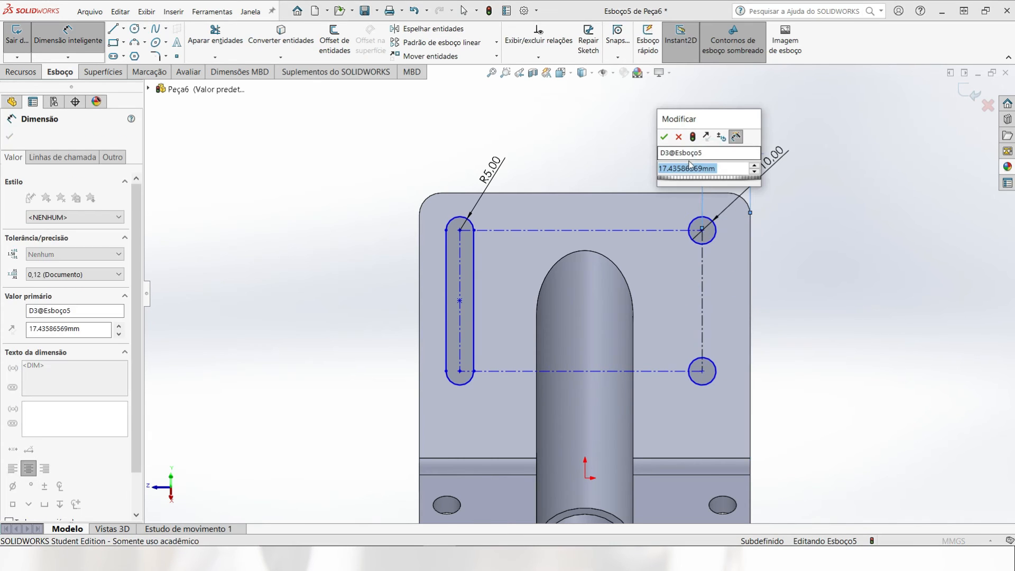
{"action": "type", "text": "10"}
{"action": "key", "text": "Return"}
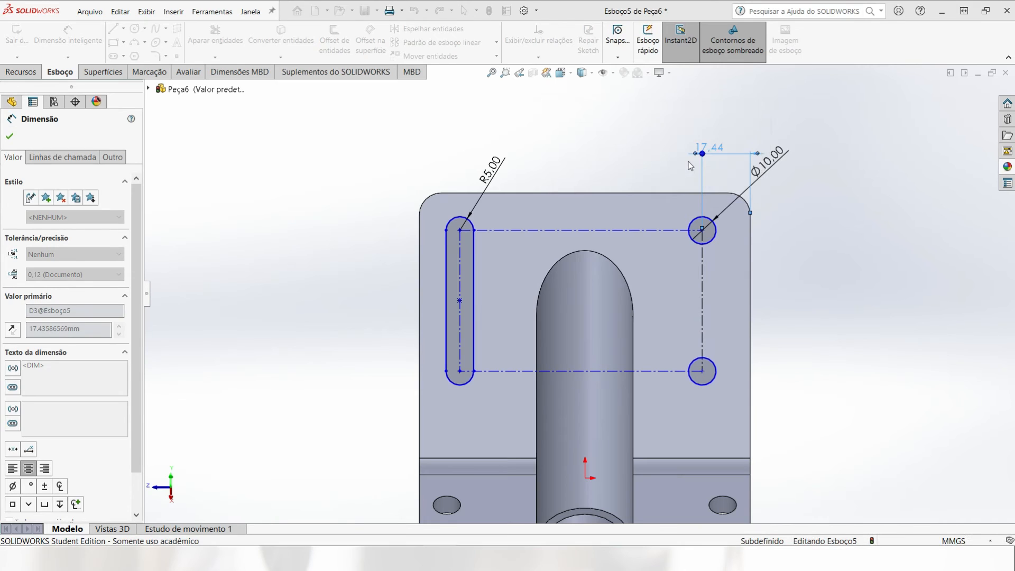
{"action": "key", "text": "Escape"}
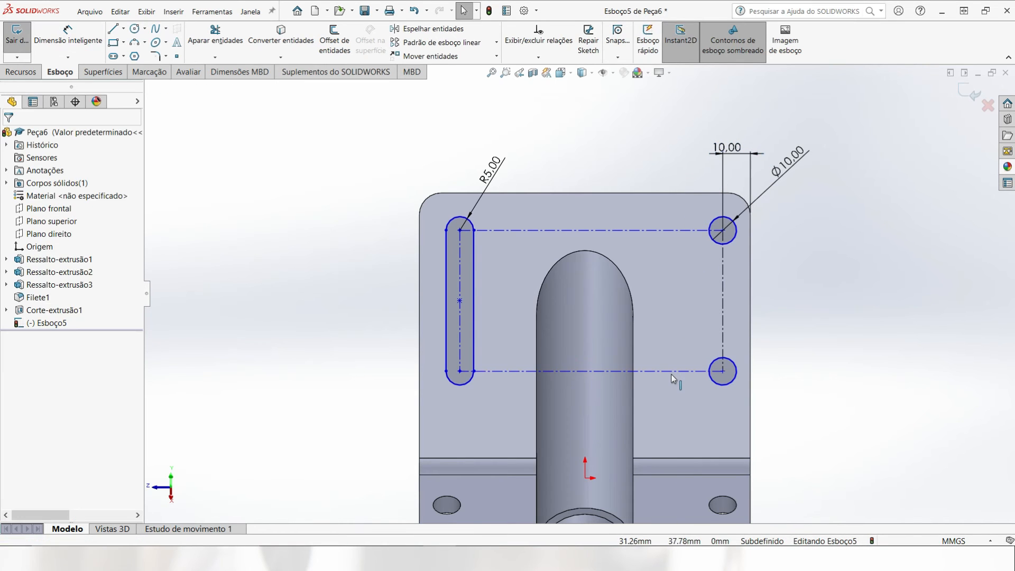
Step: Delete the lower horizontal centerline and dimension the upper one 10 mm from the plate's top edge
{"action": "left_click", "coordinate": [674, 372]}
{"action": "key", "text": "Delete"}
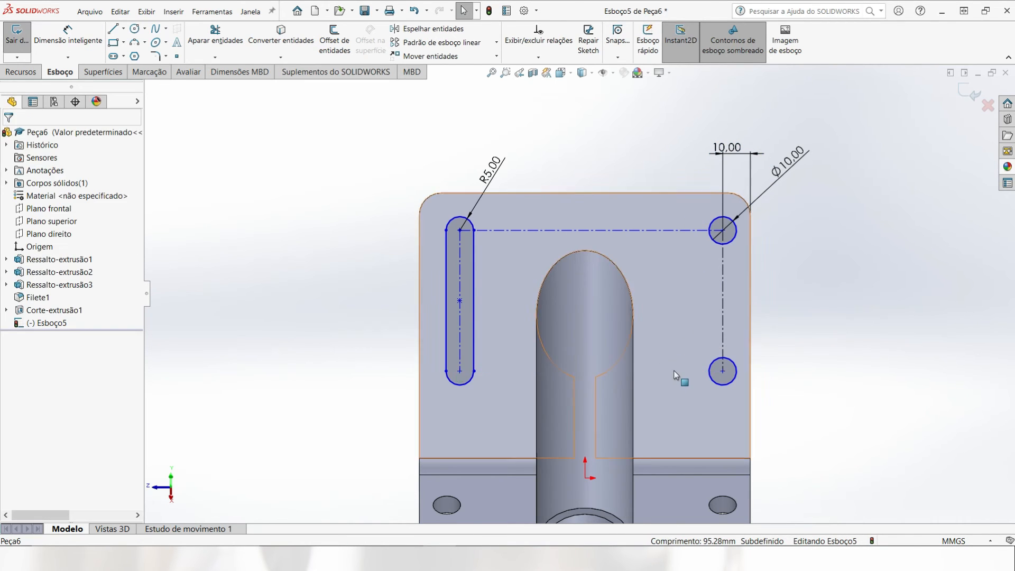
{"action": "left_click", "coordinate": [68, 35]}
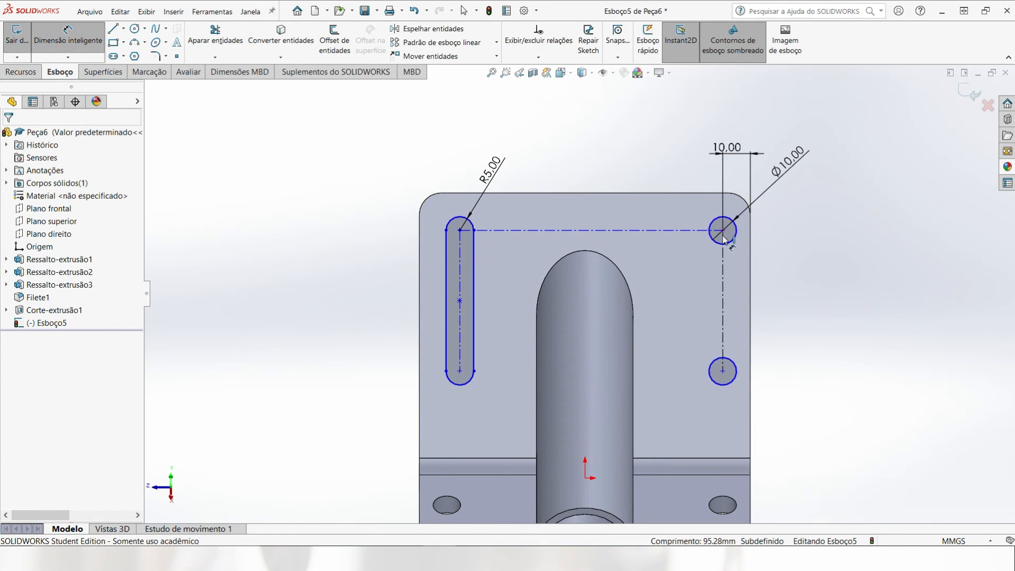
{"action": "left_click", "coordinate": [695, 231]}
{"action": "left_click", "coordinate": [686, 192]}
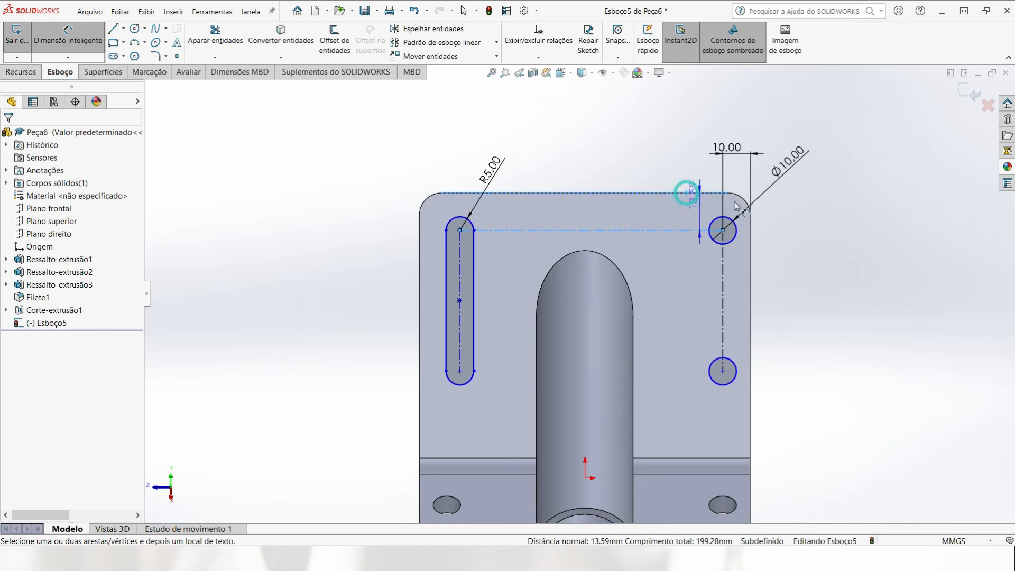
{"action": "left_click", "coordinate": [813, 214]}
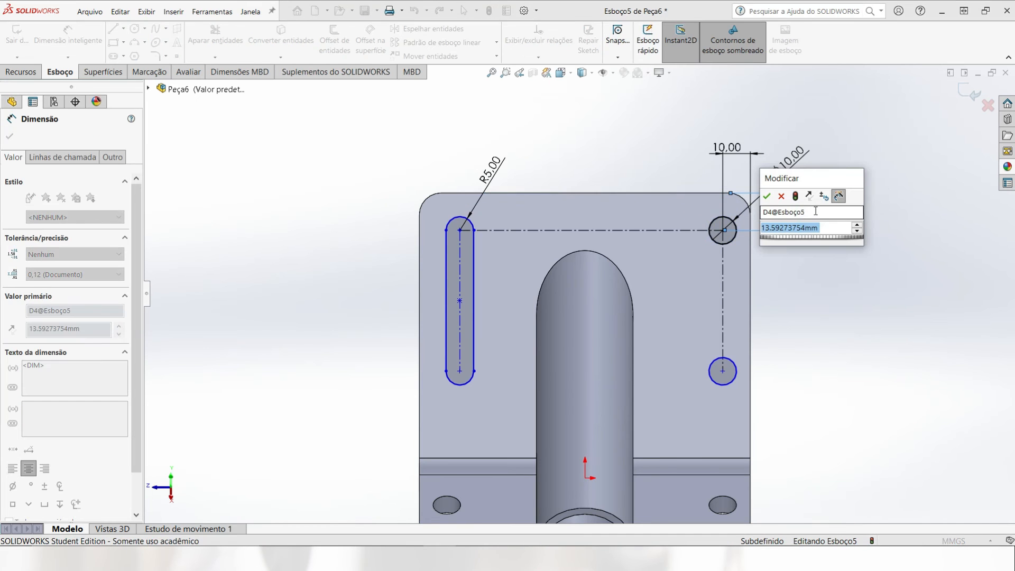
{"action": "type", "text": "10"}
{"action": "key", "text": "Return"}
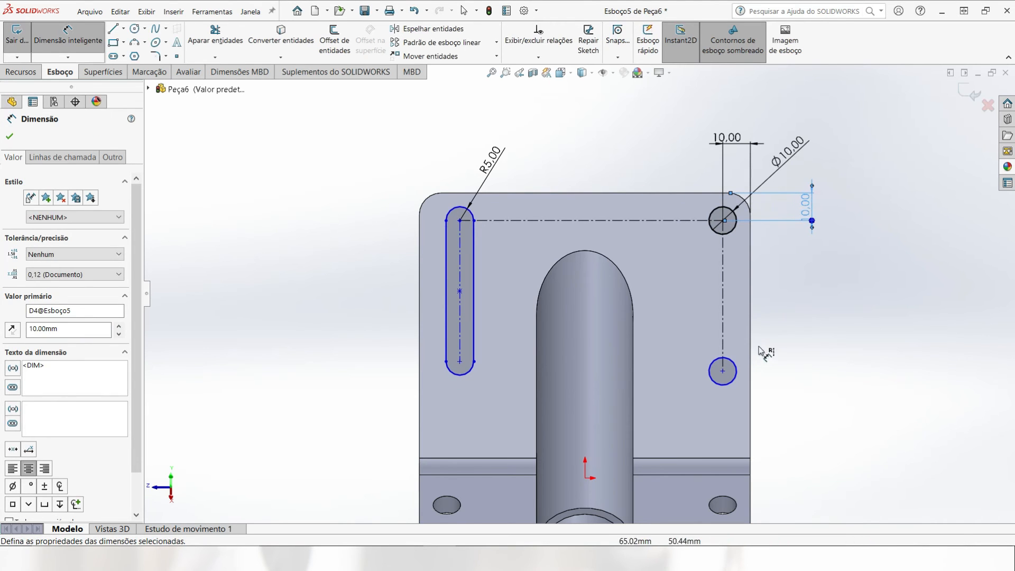
Step: Dimension the vertical distance between the two circles as 40 mm
{"action": "left_click", "coordinate": [735, 237]}
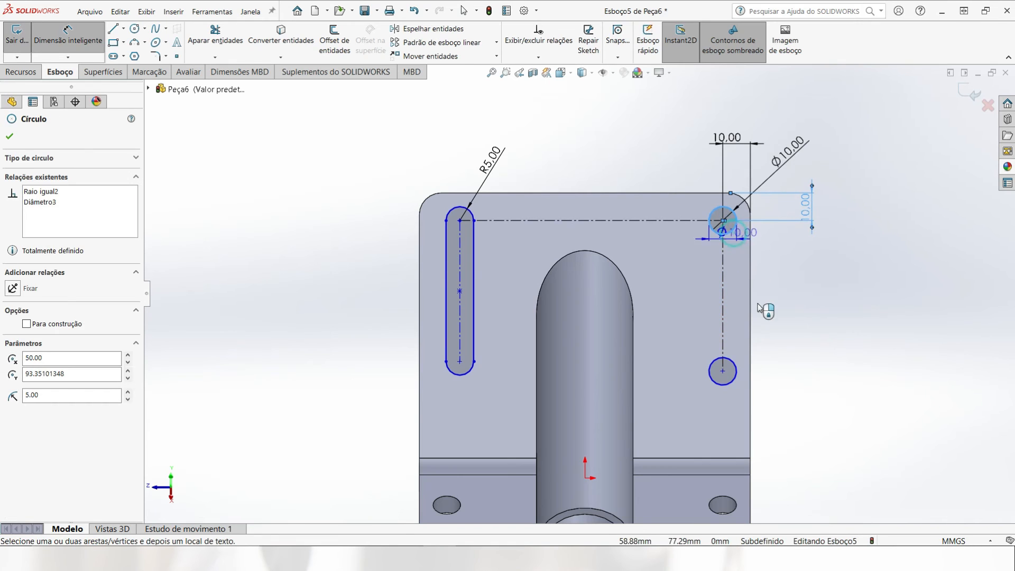
{"action": "left_click", "coordinate": [725, 372]}
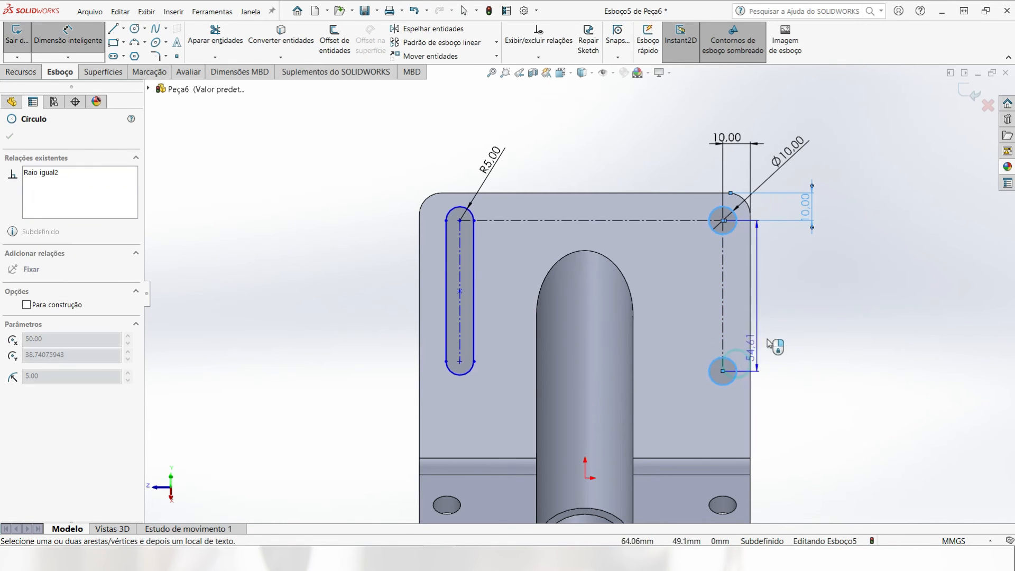
{"action": "left_click", "coordinate": [806, 313]}
{"action": "type", "text": "40"}
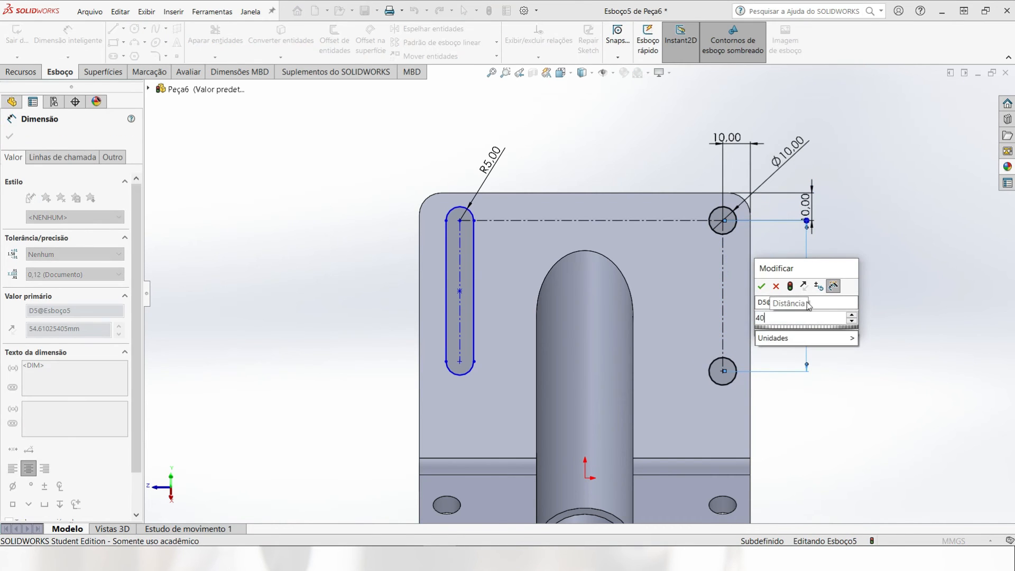
{"action": "key", "text": "Return"}
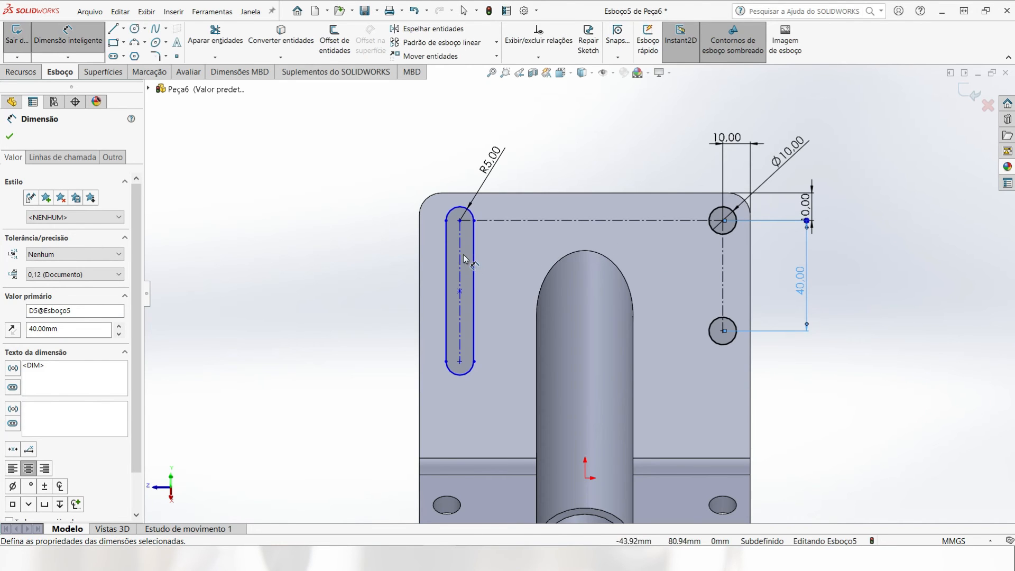
Step: Dimension the slot's vertical centerline 10 mm from the plate's left edge
{"action": "left_click", "coordinate": [463, 258]}
{"action": "left_click", "coordinate": [420, 227]}
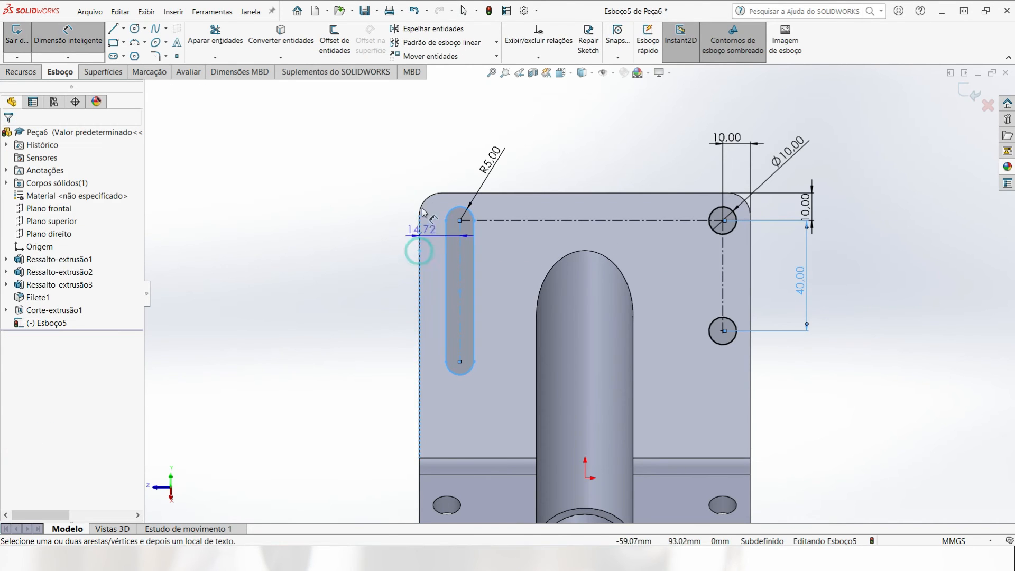
{"action": "left_click", "coordinate": [436, 153]}
{"action": "type", "text": "10"}
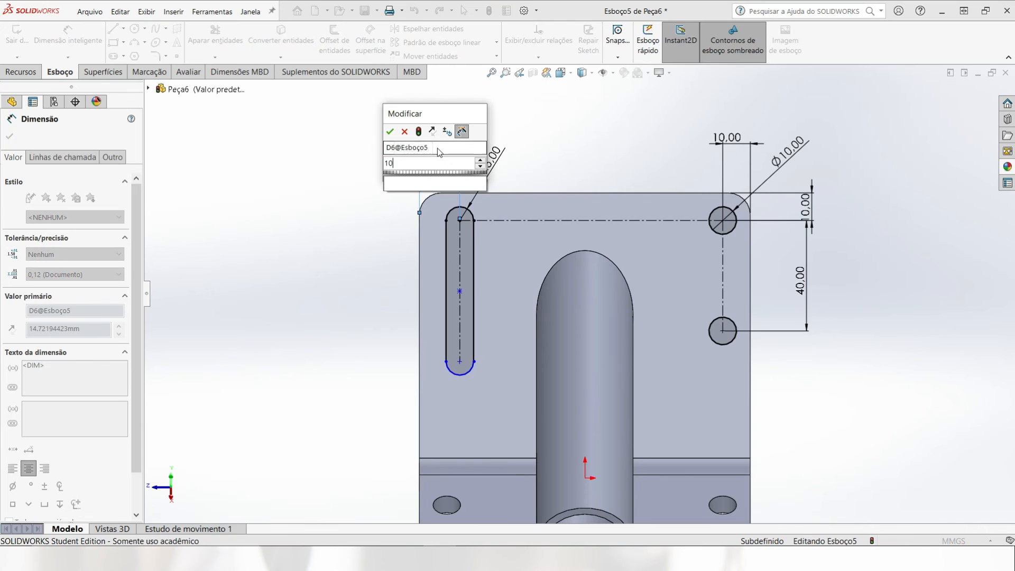
{"action": "key", "text": "Return"}
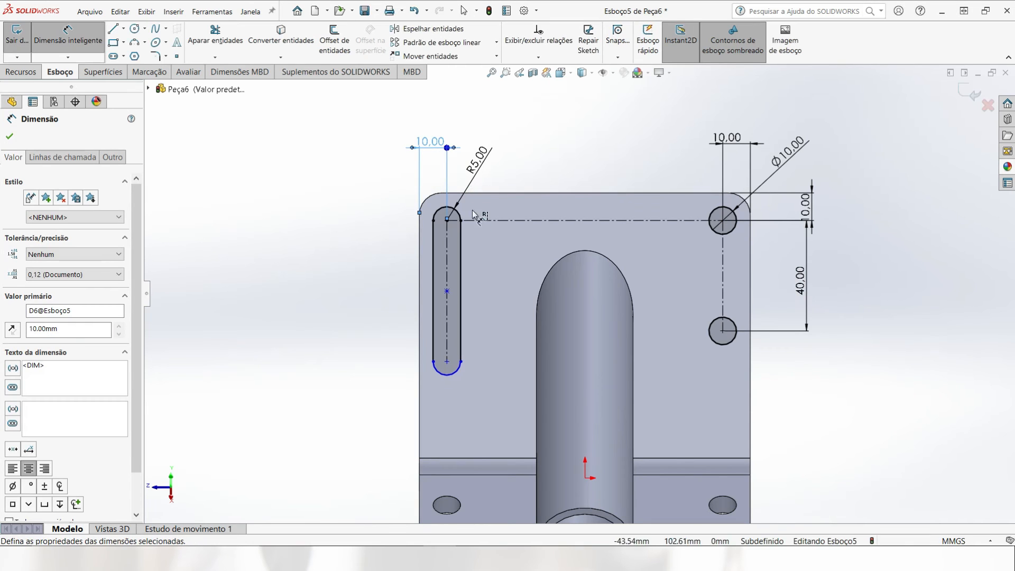
Step: Add a dimension for the slot's center-to-center length beside the plate's left edge
{"action": "left_click", "coordinate": [452, 254]}
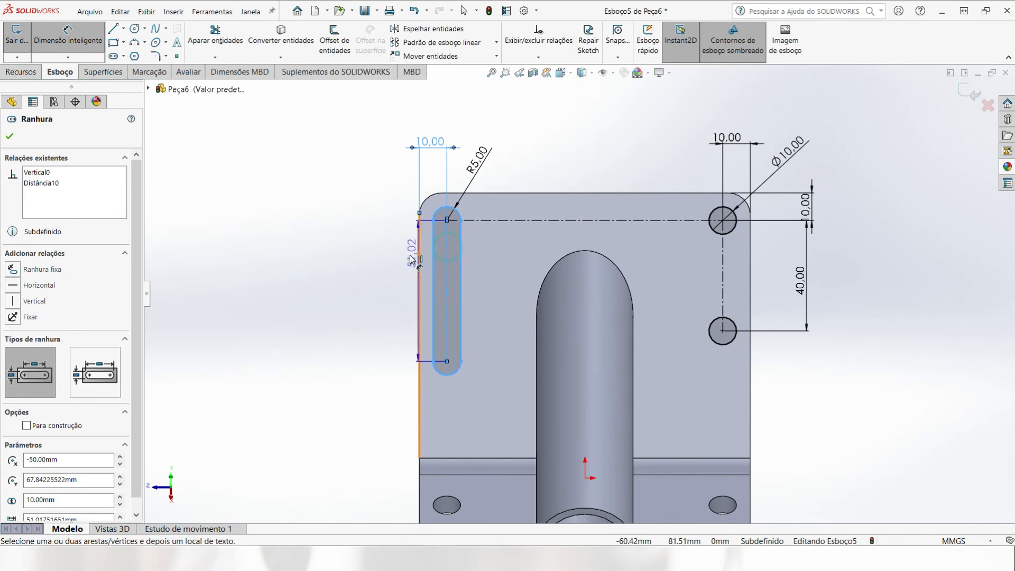
{"action": "left_click", "coordinate": [370, 269]}
{"action": "type", "text": "5"}
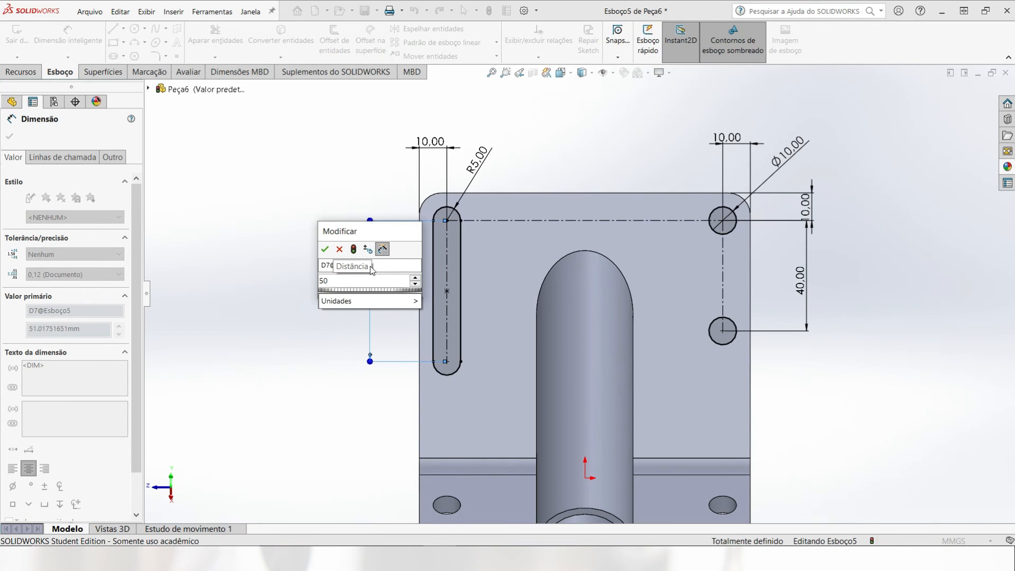
{"action": "type", "text": "0"}
{"action": "key", "text": "Escape"}
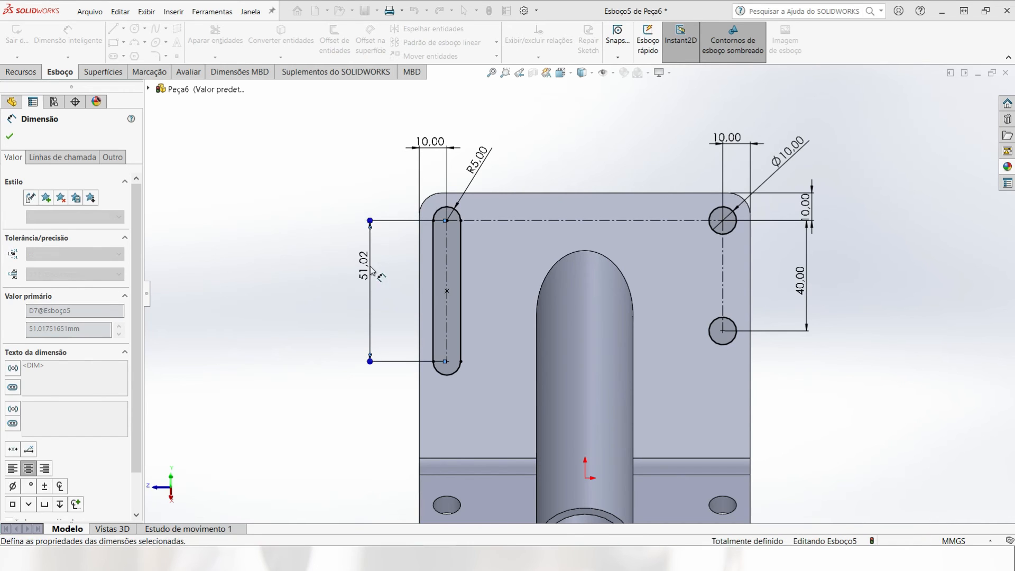
{"action": "key", "text": "Escape"}
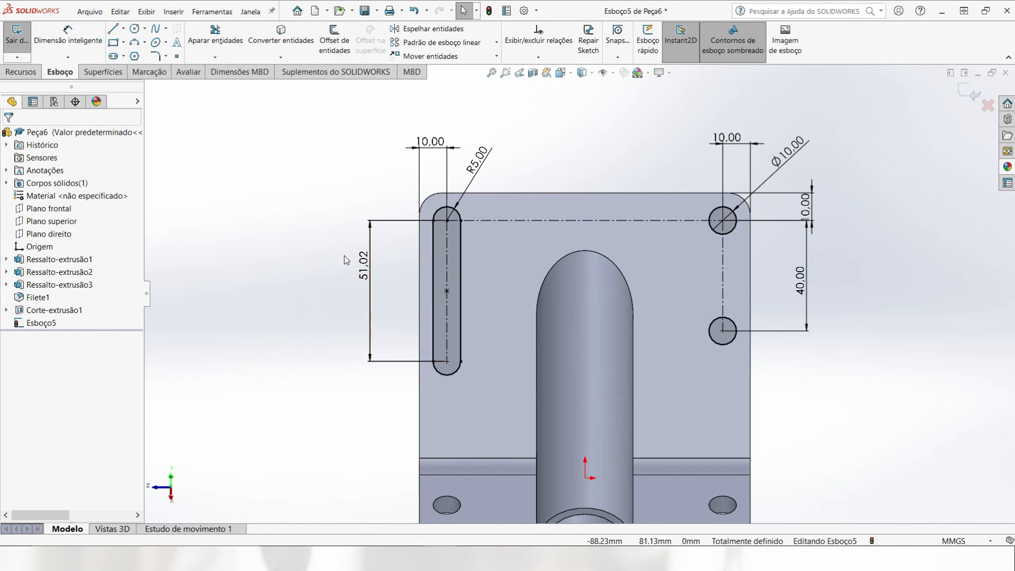
Step: Set the slot's center-to-center length to 40 mm
{"action": "double_click", "coordinate": [363, 266]}
{"action": "type", "text": "40"}
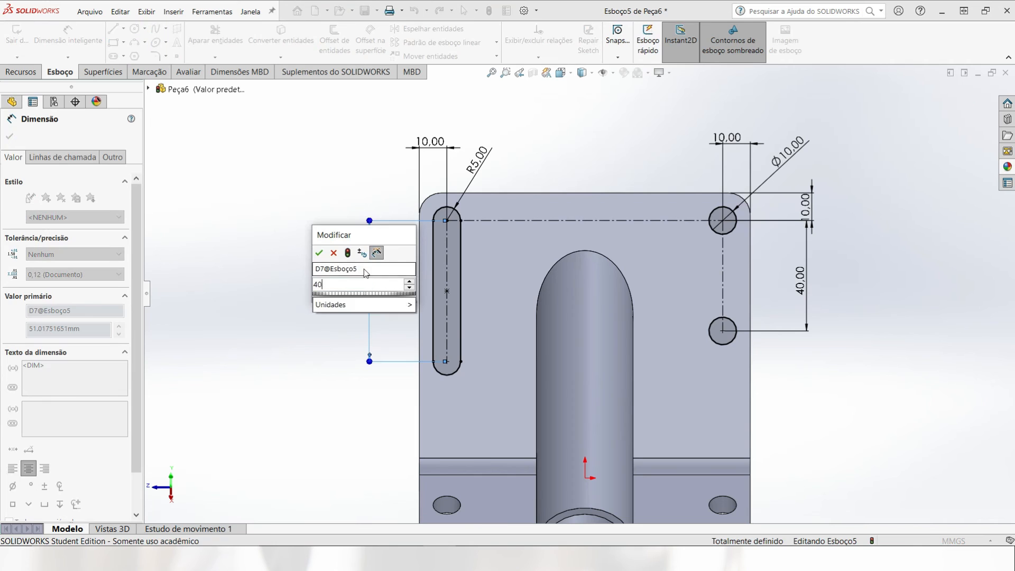
{"action": "key", "text": "Return"}
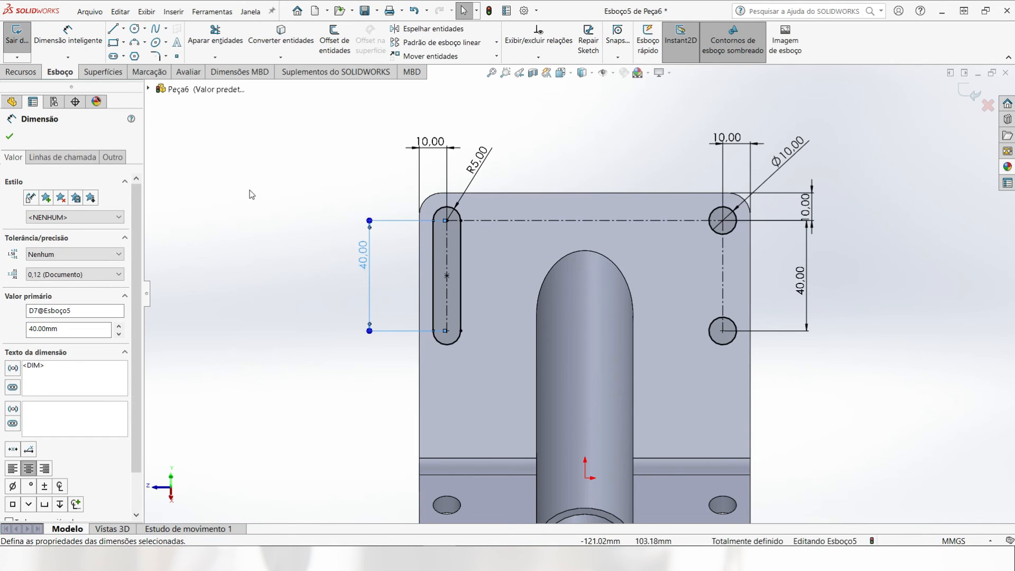
{"action": "left_click", "coordinate": [57, 157]}
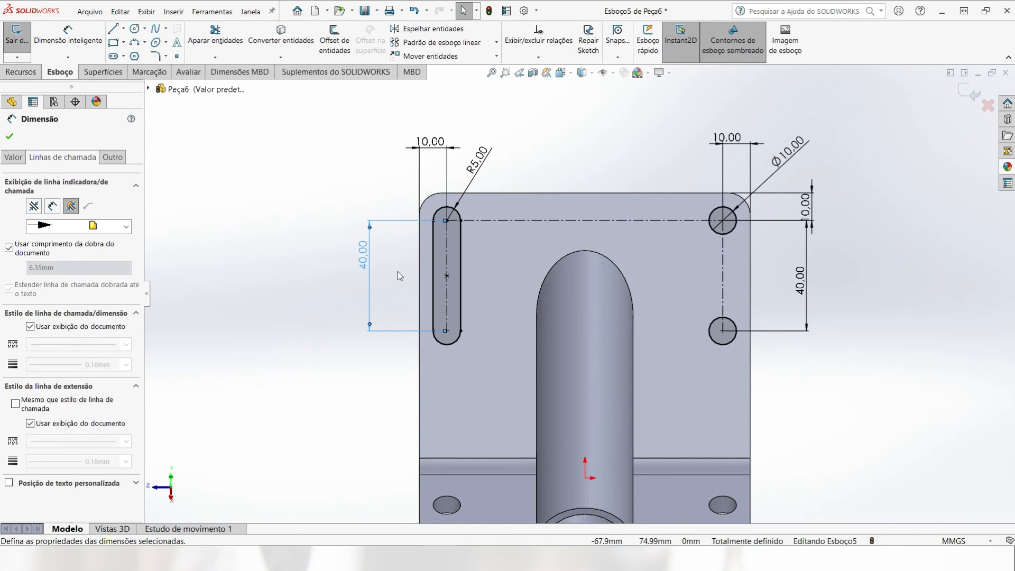
{"action": "left_click", "coordinate": [461, 270]}
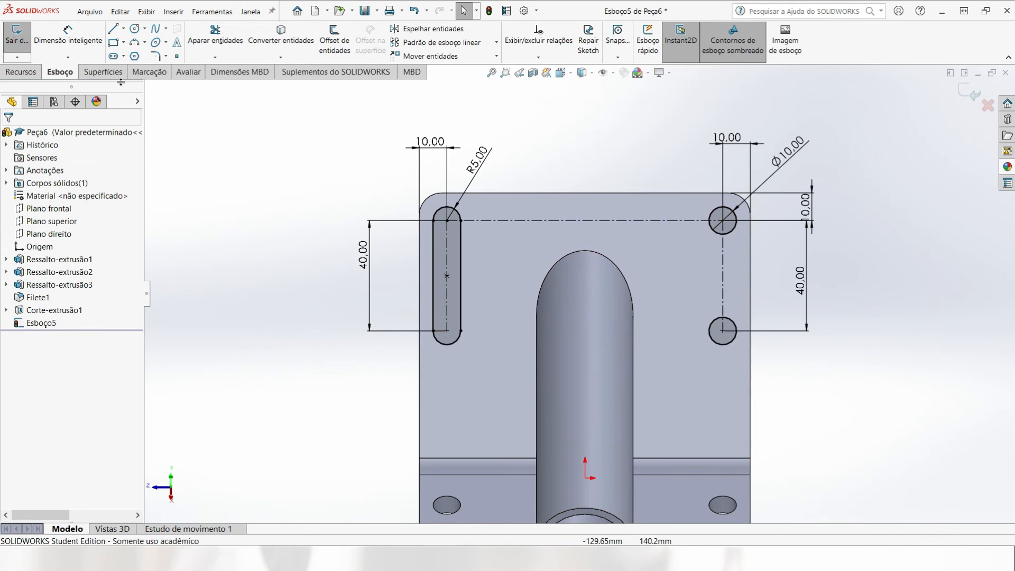
Step: Cut the slot and two circles through the inclined leg with an extruded cut using the Up To Next end condition
{"action": "left_click", "coordinate": [13, 74]}
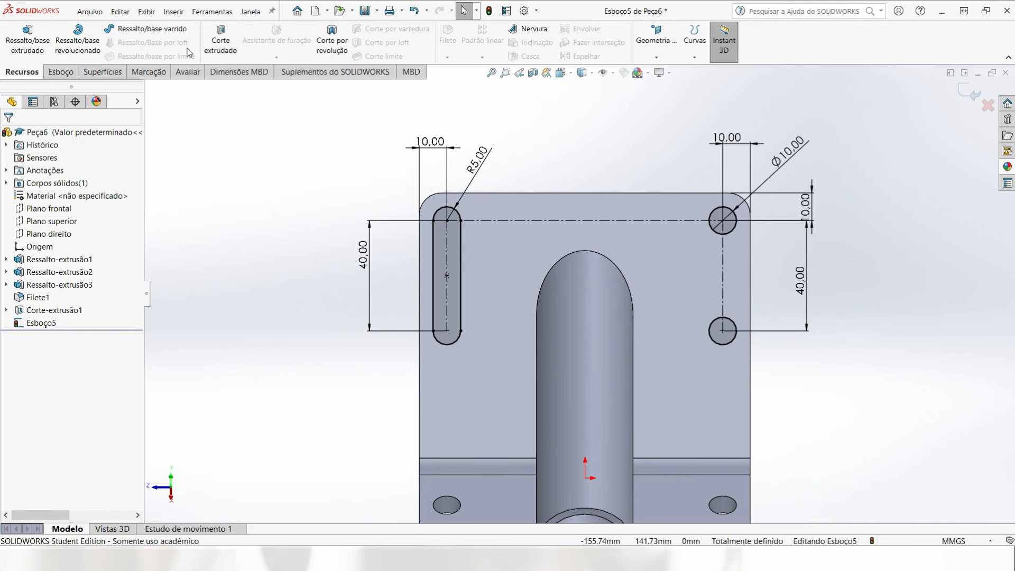
{"action": "left_click", "coordinate": [220, 42]}
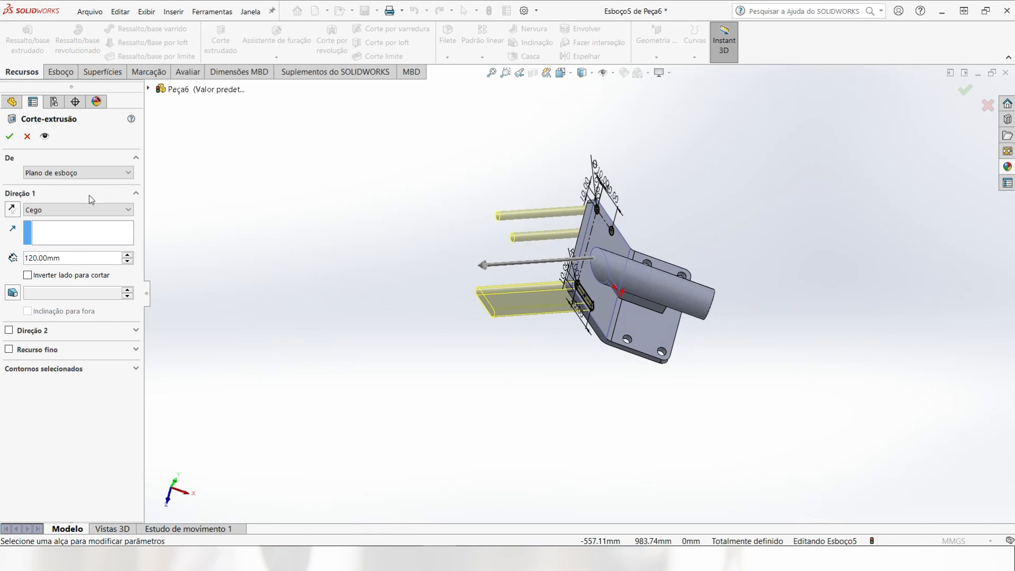
{"action": "left_click", "coordinate": [83, 215]}
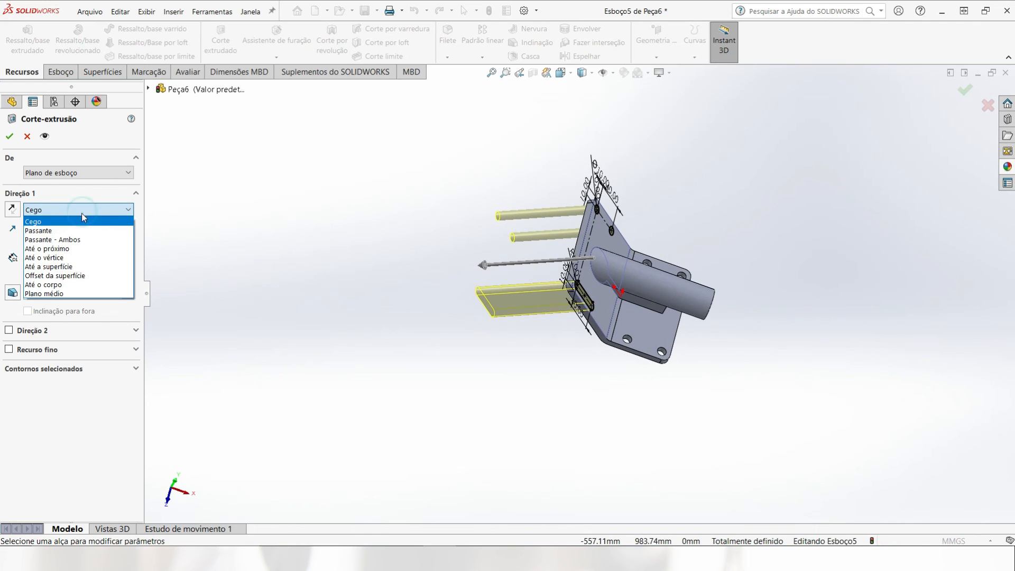
{"action": "left_click", "coordinate": [83, 247]}
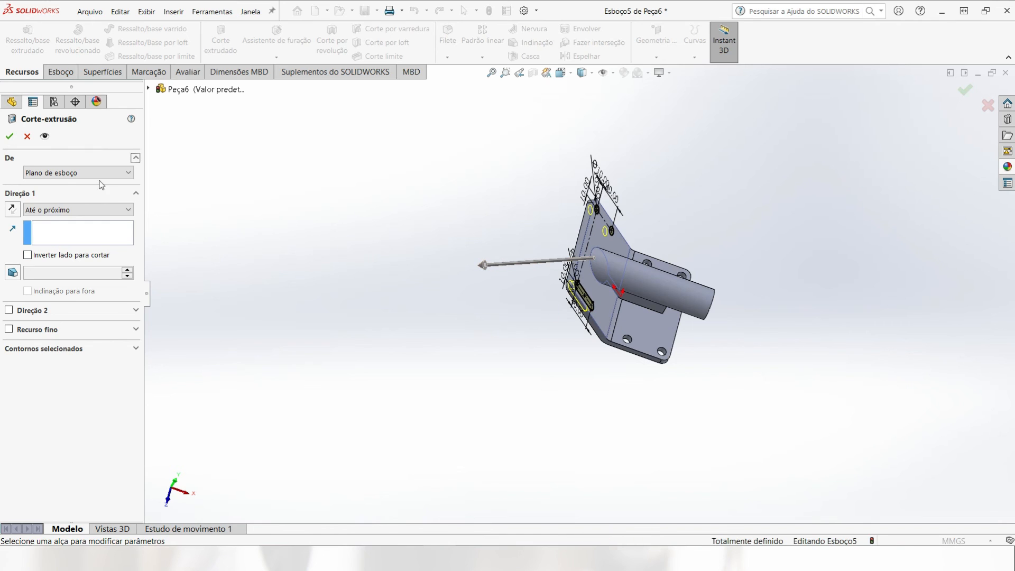
{"action": "left_click", "coordinate": [10, 136]}
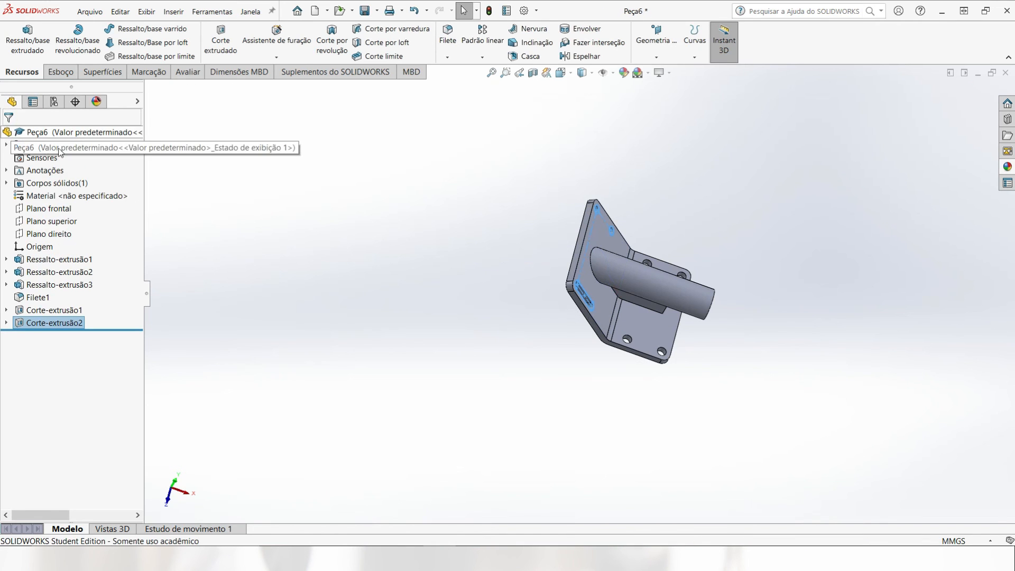
{"action": "scroll", "coordinate": [721, 275], "scroll_direction": "down", "scroll_amount": 5}
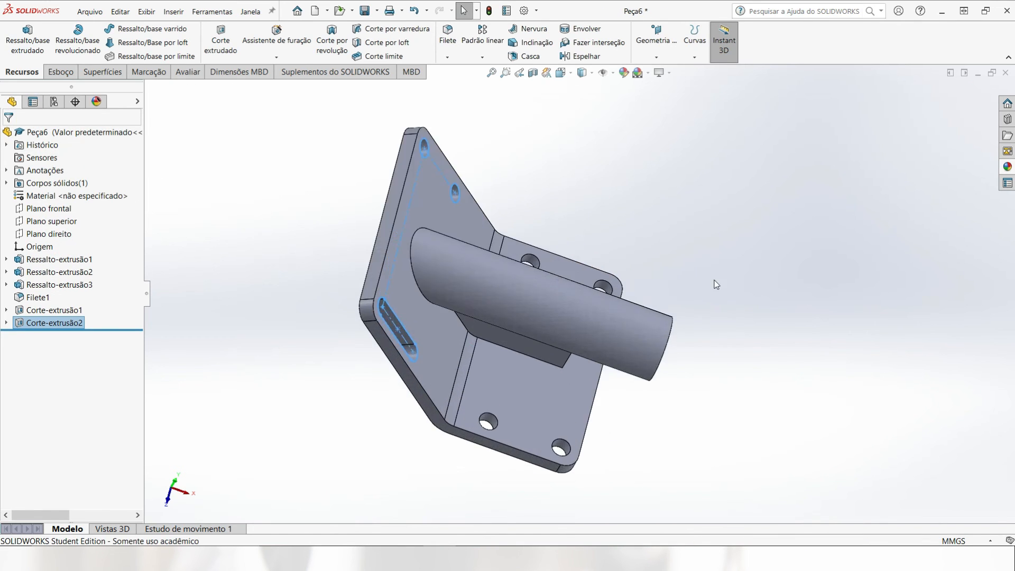
{"action": "middle_click_drag", "start_coordinate": [717, 285], "coordinate": [639, 234]}
{"action": "key", "text": "Escape"}
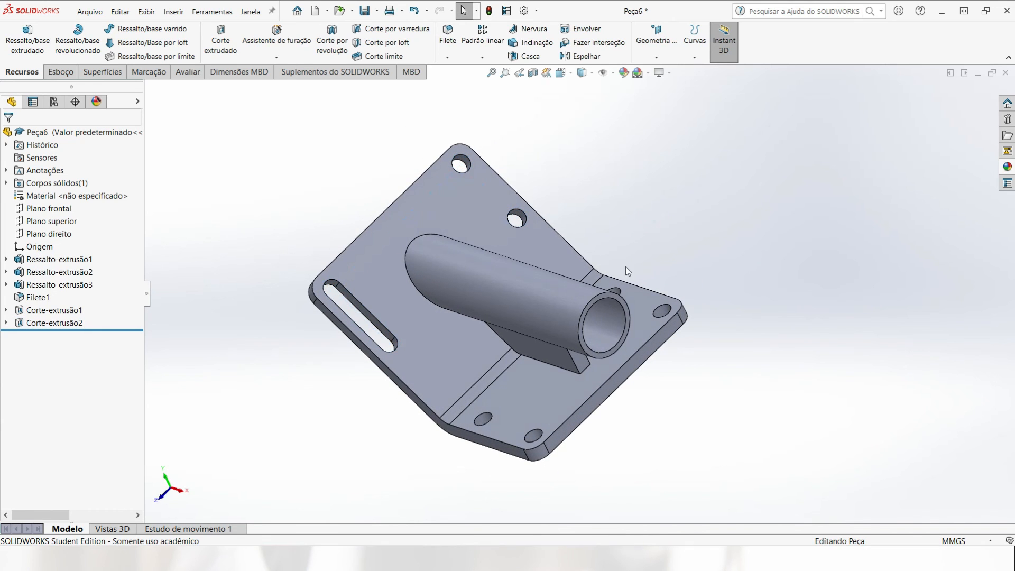
Step: Assign AISI 1020 steel from the SolidWorks materials library to the part
{"action": "right_click", "coordinate": [33, 195]}
{"action": "left_click", "coordinate": [72, 202]}
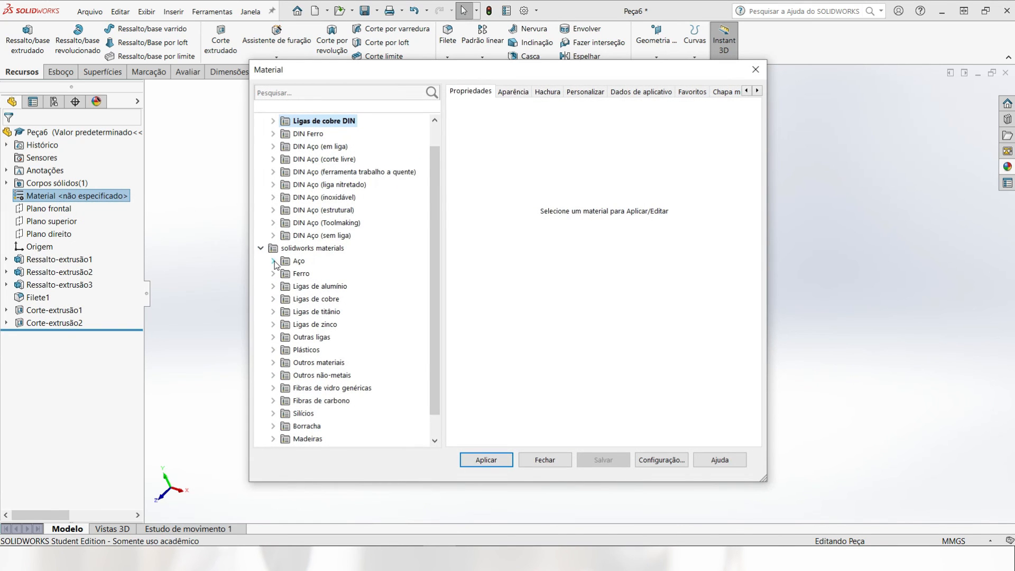
{"action": "left_click", "coordinate": [274, 261]}
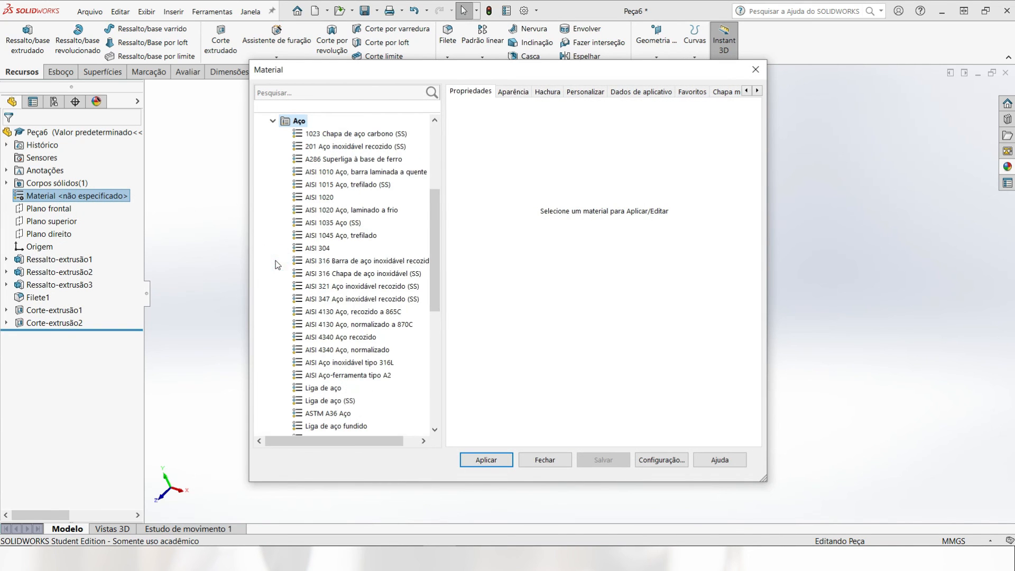
{"action": "left_click", "coordinate": [322, 198]}
{"action": "left_click", "coordinate": [495, 461]}
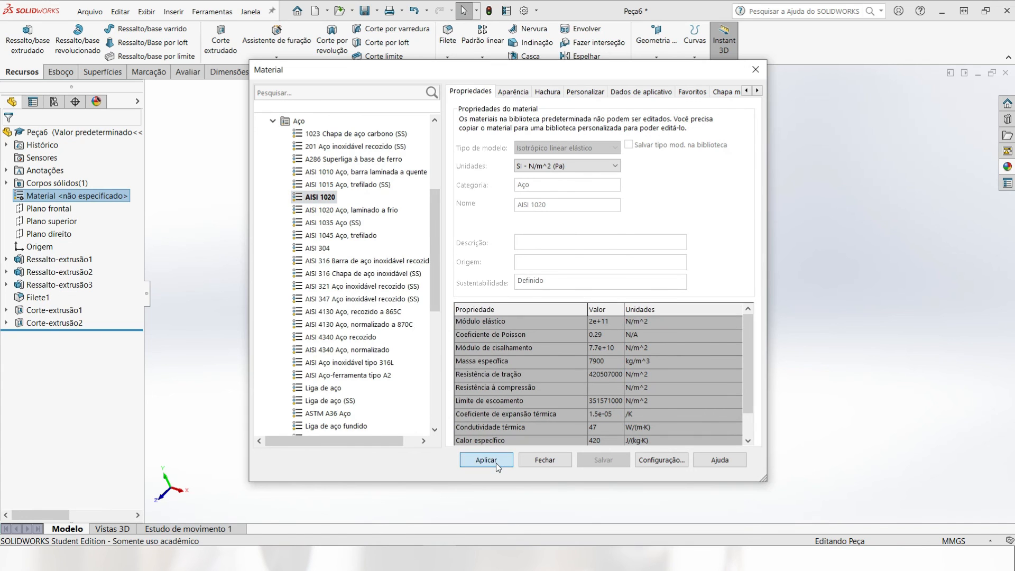
Step: Close the material library and change the whole part's appearance color to light cyan
{"action": "left_click", "coordinate": [543, 461]}
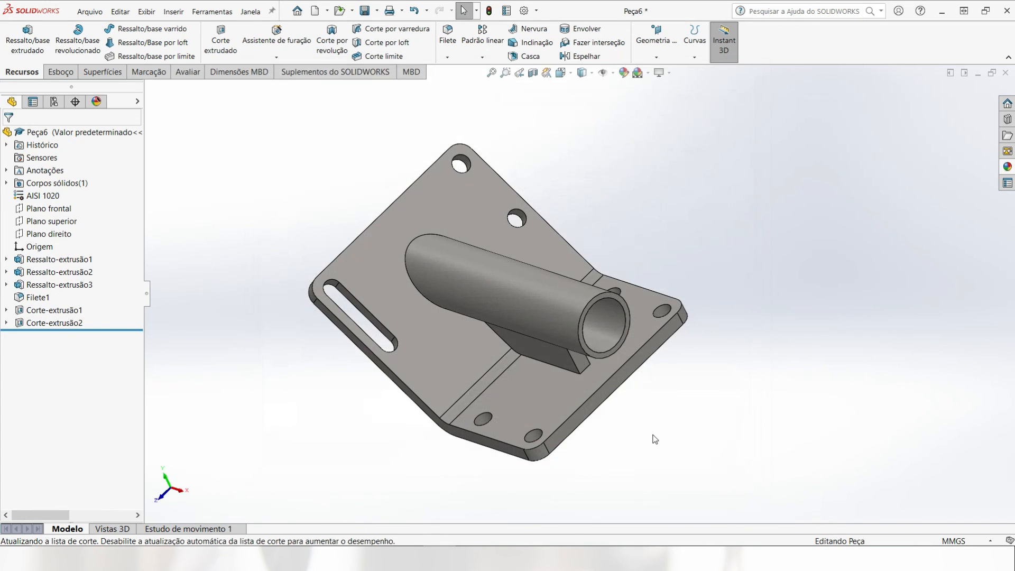
{"action": "key", "text": "ctrl+7"}
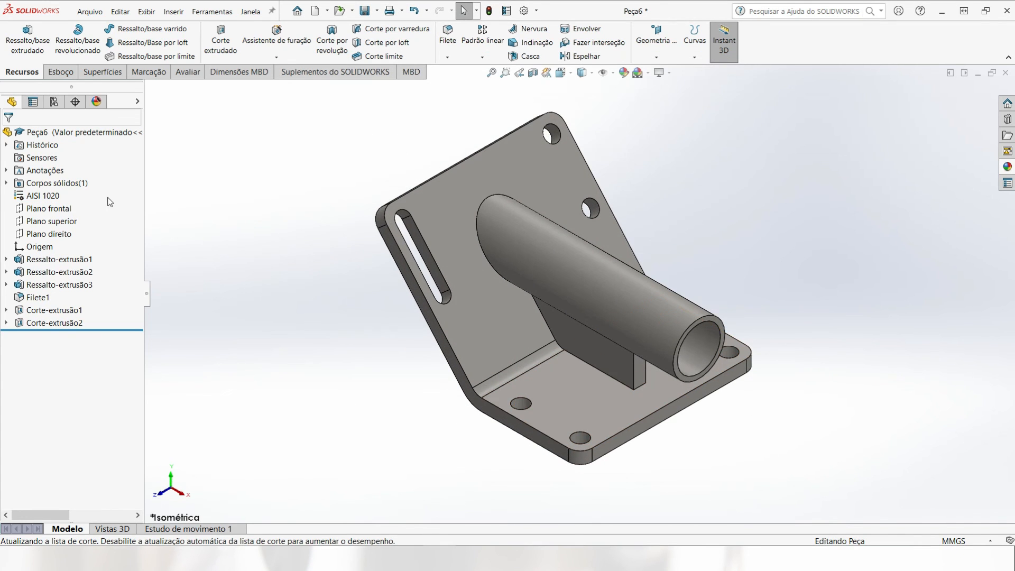
{"action": "right_click", "coordinate": [434, 205]}
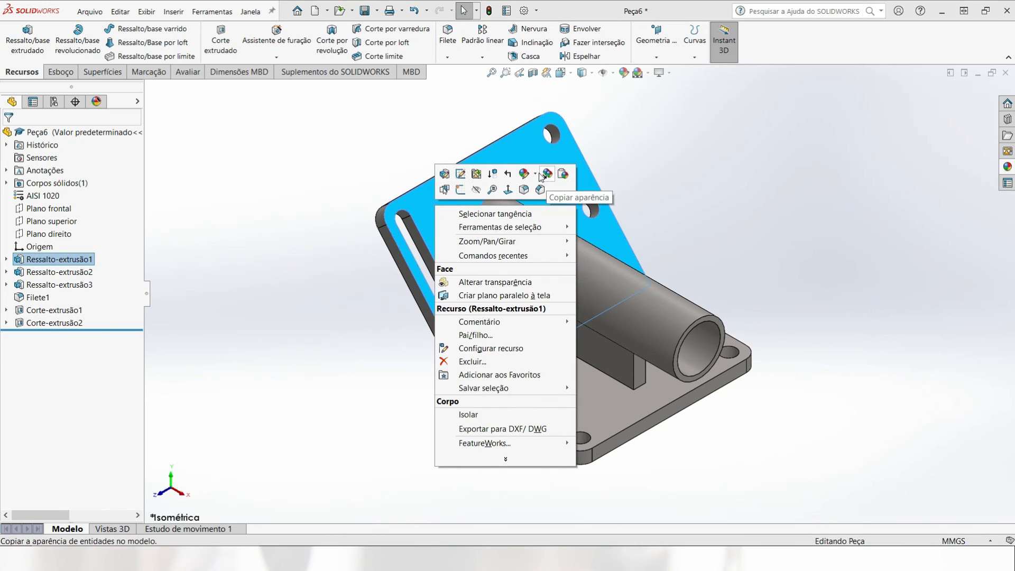
{"action": "mouse_move", "coordinate": [537, 182]}
{"action": "left_click", "coordinate": [583, 233]}
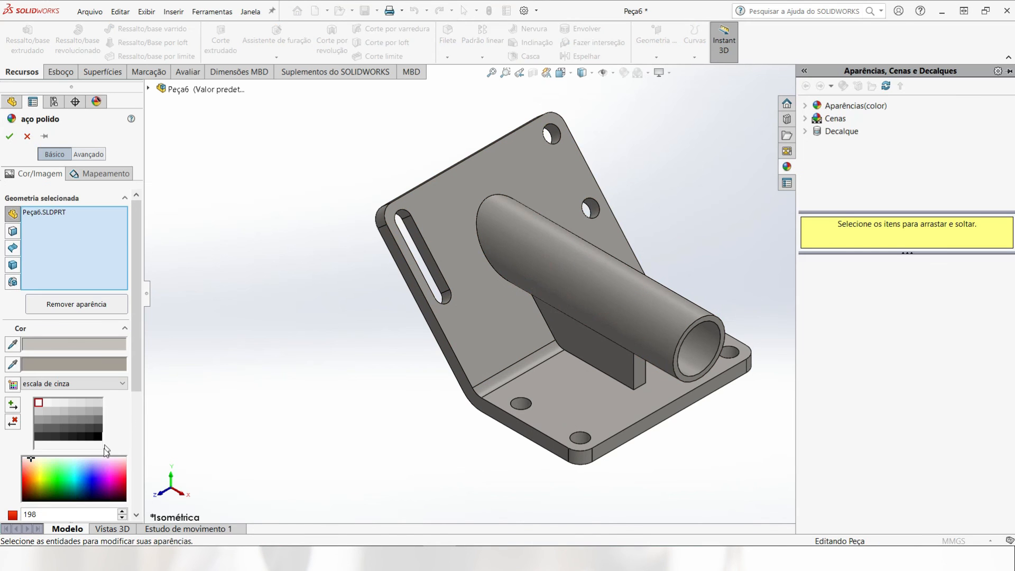
{"action": "left_click", "coordinate": [74, 466]}
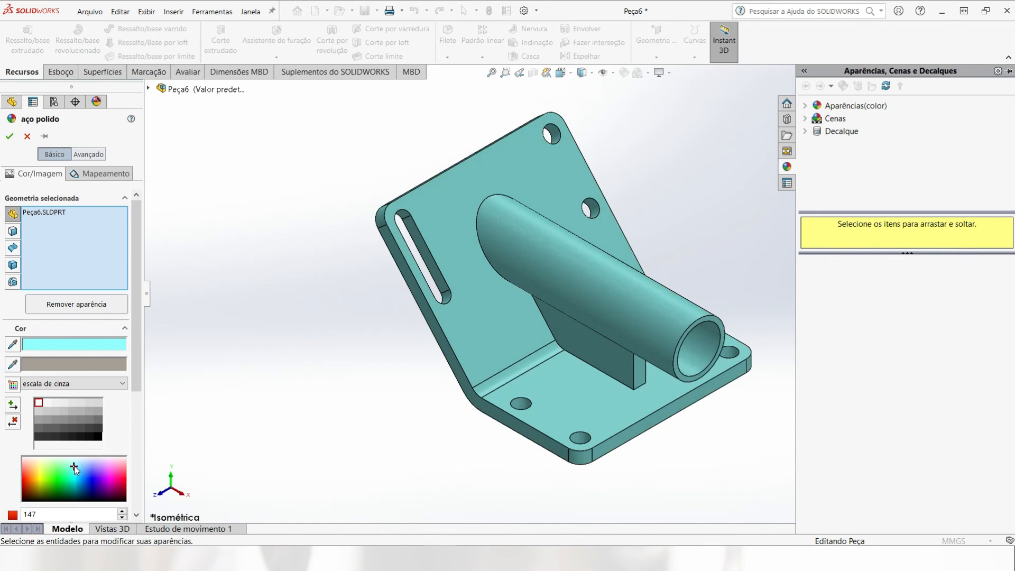
{"action": "left_click", "coordinate": [10, 137]}
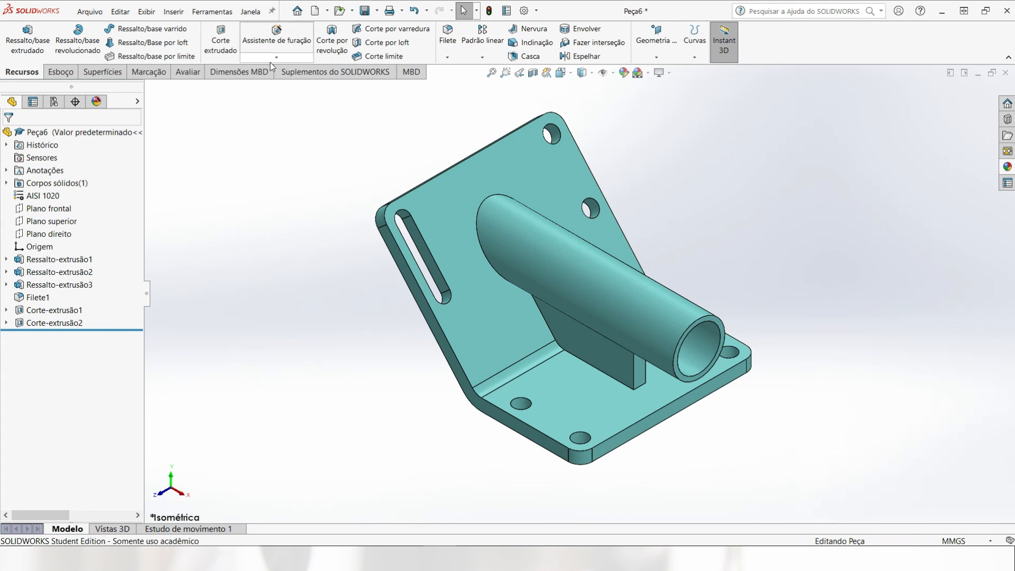
Step: Evaluate the part's mass properties, check its mass and volume, and close the report
{"action": "left_click", "coordinate": [186, 73]}
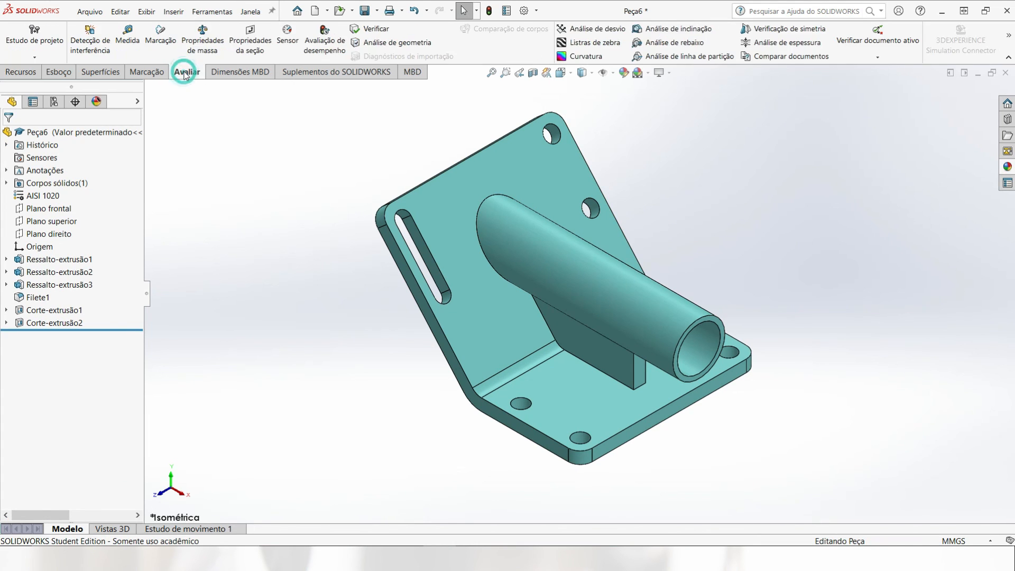
{"action": "left_click", "coordinate": [205, 49]}
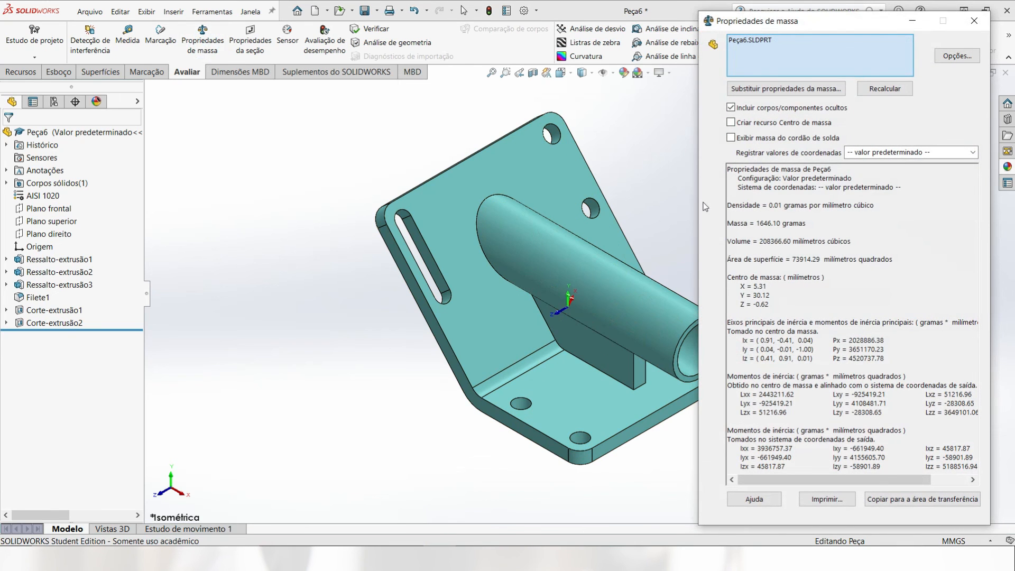
{"action": "left_click_drag", "start_coordinate": [738, 224], "coordinate": [852, 241]}
{"action": "left_click", "coordinate": [817, 242]}
{"action": "left_click", "coordinate": [974, 21]}
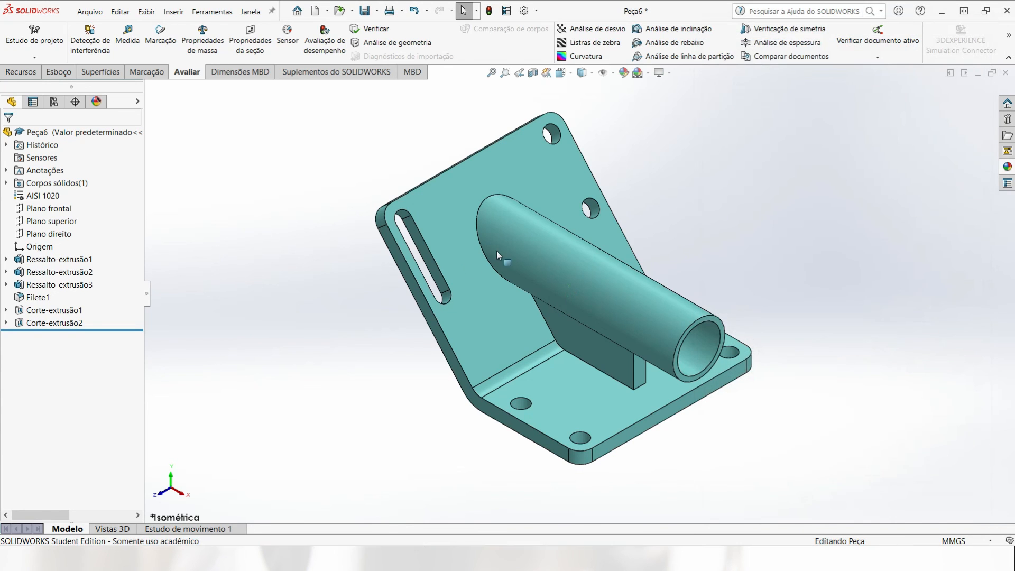
Step: Inspect the finished bracket from several sides by rotating it about its vertical and X axes, and return to the isometric view
{"action": "left_click", "coordinate": [173, 480]}
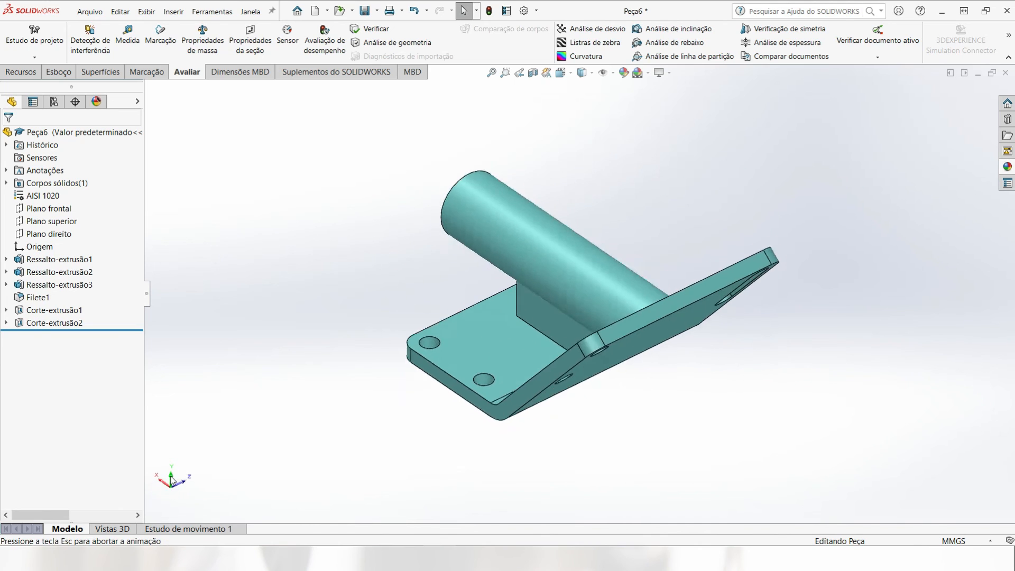
{"action": "left_click", "coordinate": [171, 478], "text": "shift"}
{"action": "left_click", "coordinate": [181, 493], "text": "shift"}
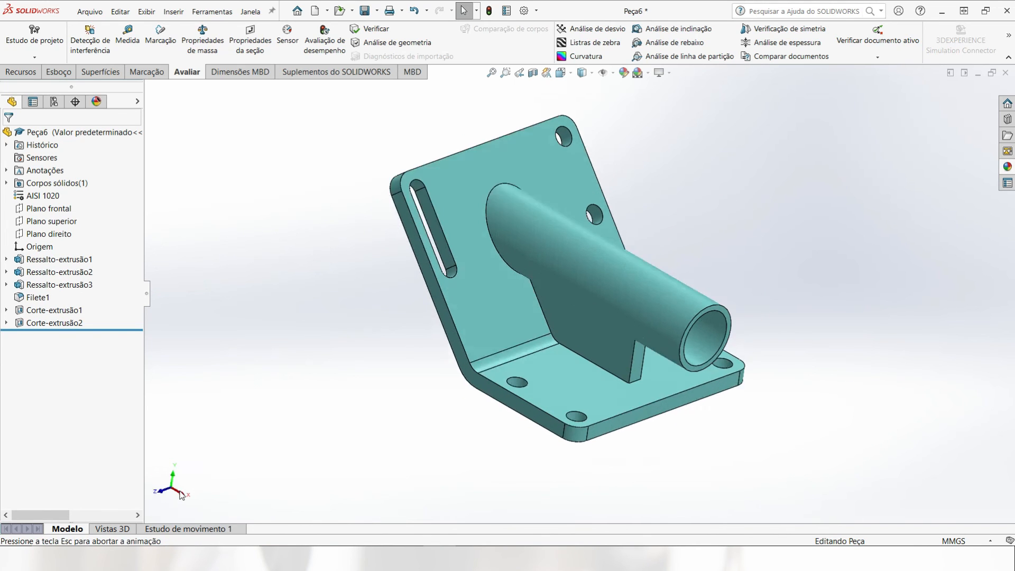
{"action": "left_click", "coordinate": [181, 493], "text": "shift"}
{"action": "left_click", "coordinate": [181, 493], "text": "shift"}
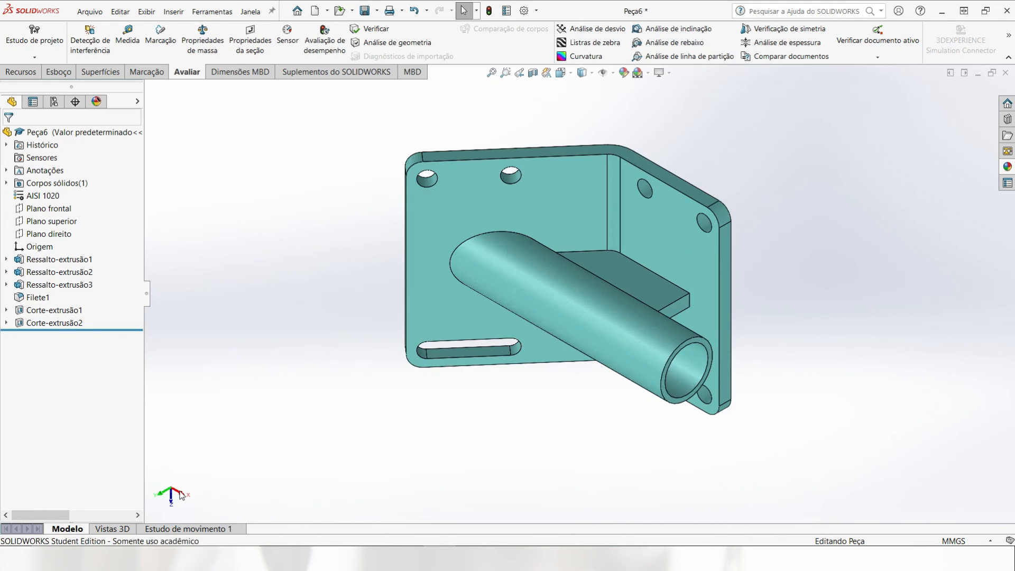
{"action": "left_click", "coordinate": [180, 493], "text": "shift"}
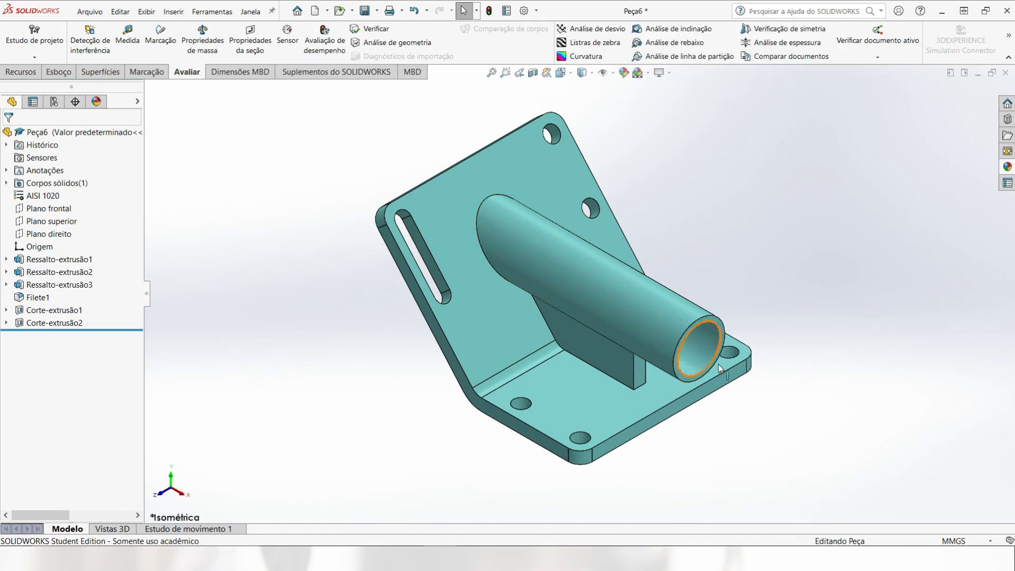